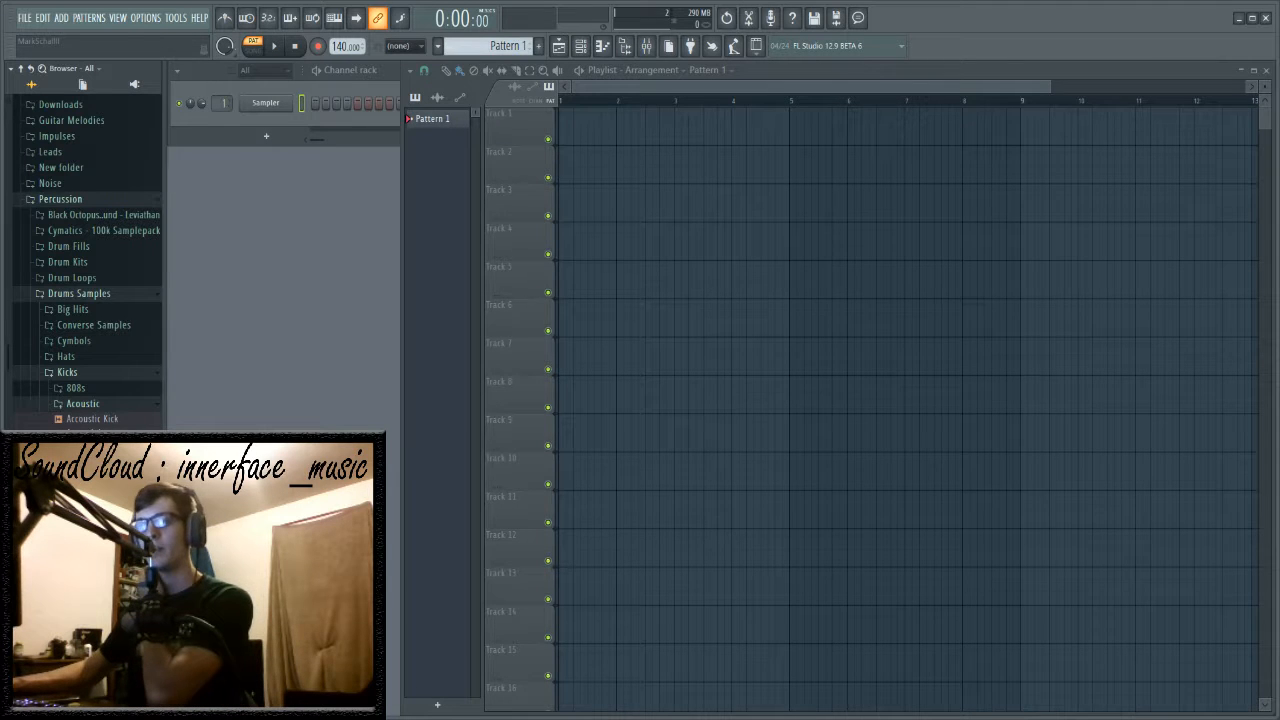
# - Place the Accoustic Kick sample at the start of Track 2 in the playlist and switch playback to song mode
pyautogui.click(110, 424)
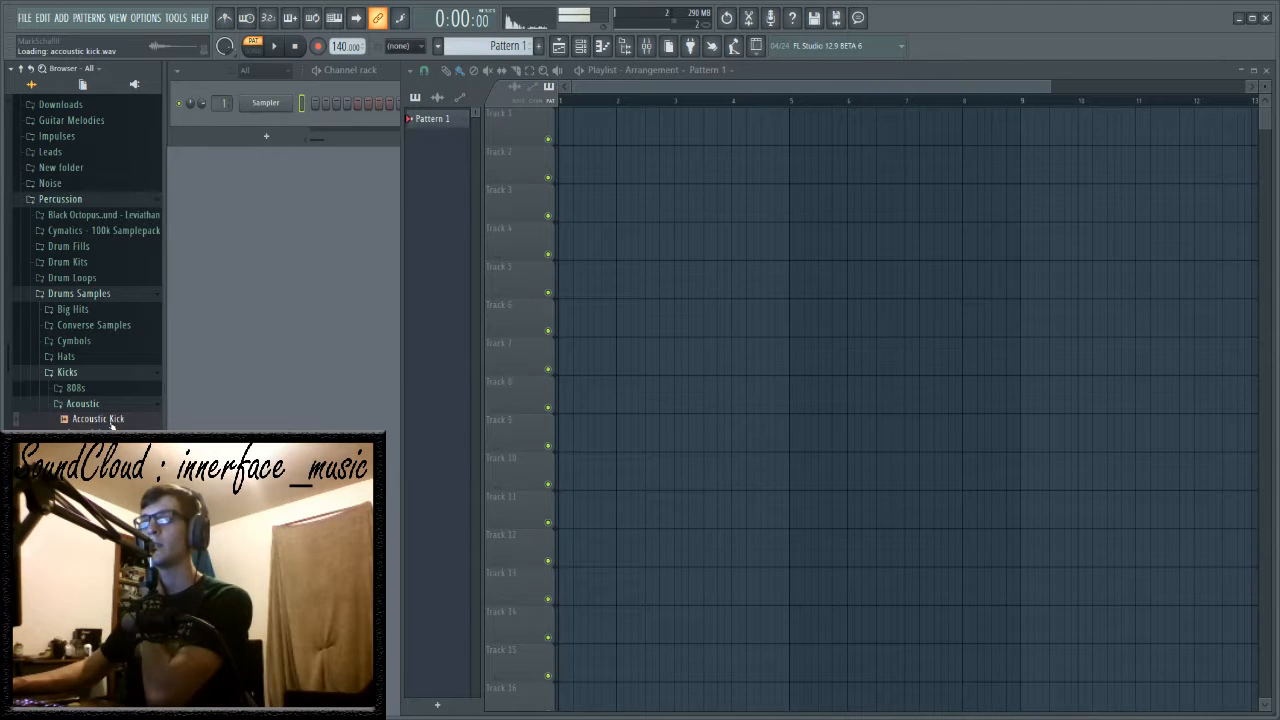
pyautogui.scroll(4, 437, 112)
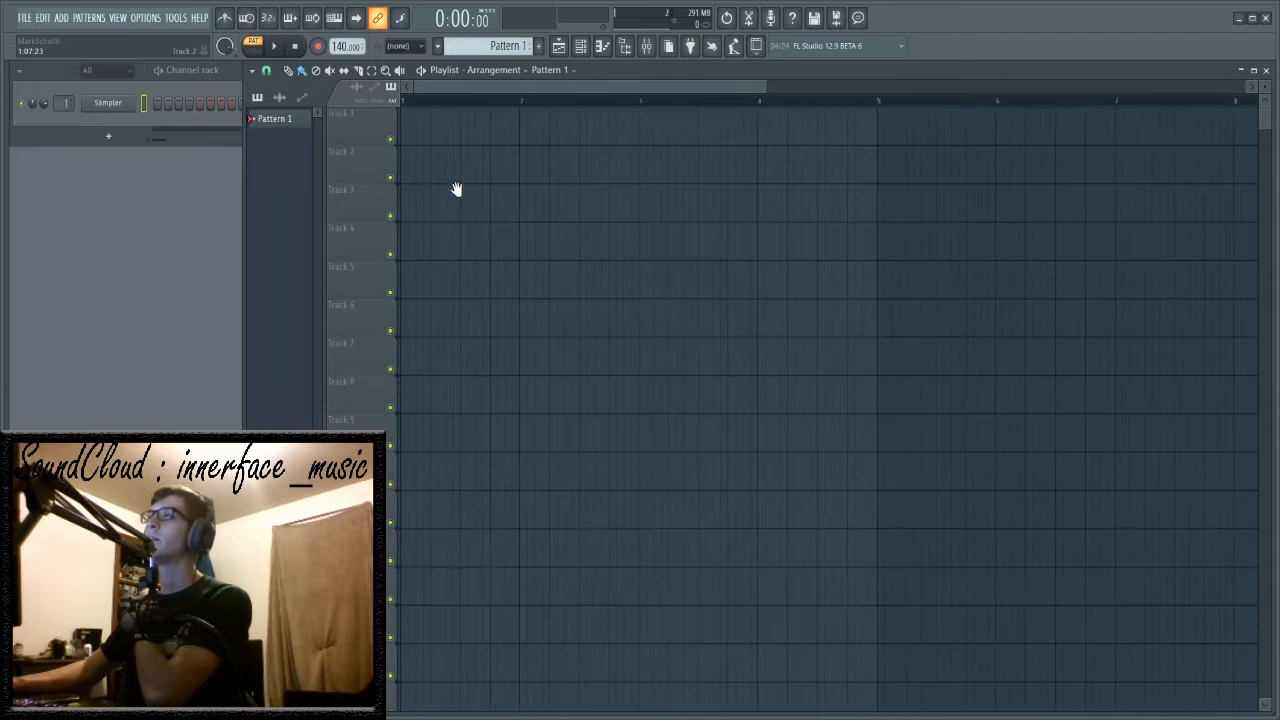
pyautogui.moveTo(106, 421); pyautogui.dragTo(463, 200)
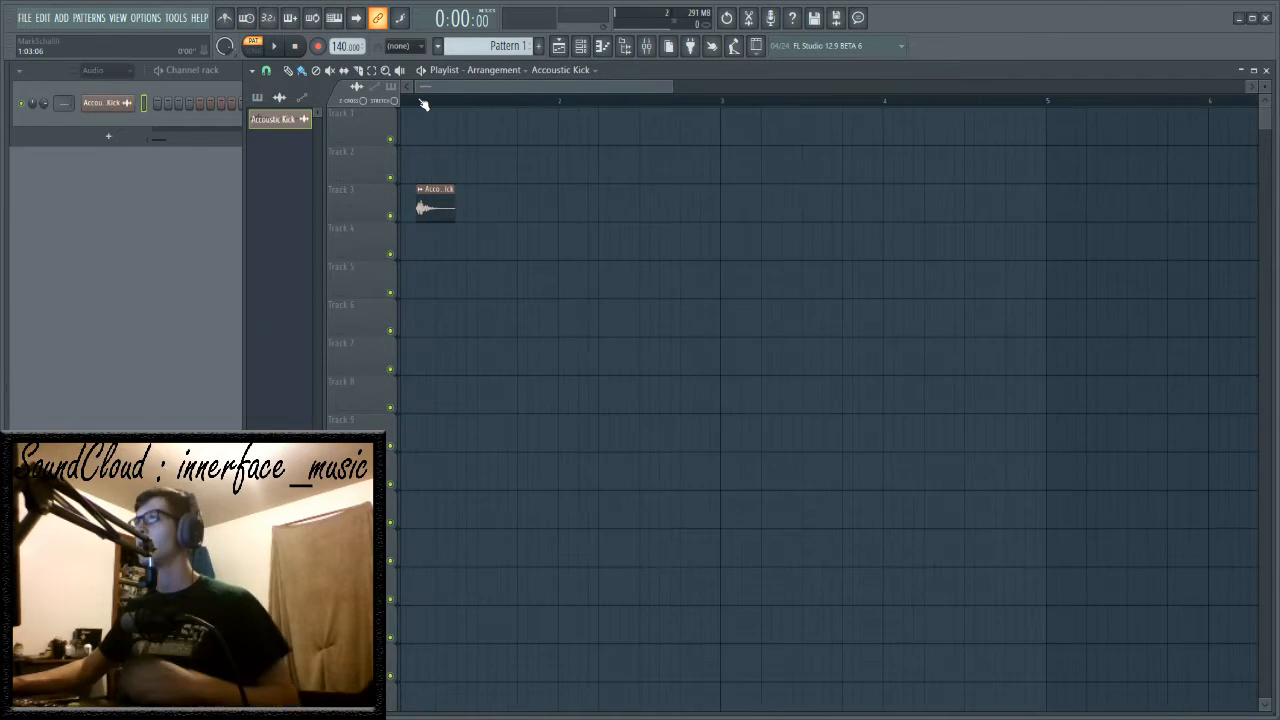
pyautogui.scroll(3, 440, 108)
pyautogui.moveTo(472, 215); pyautogui.dragTo(265, 153)
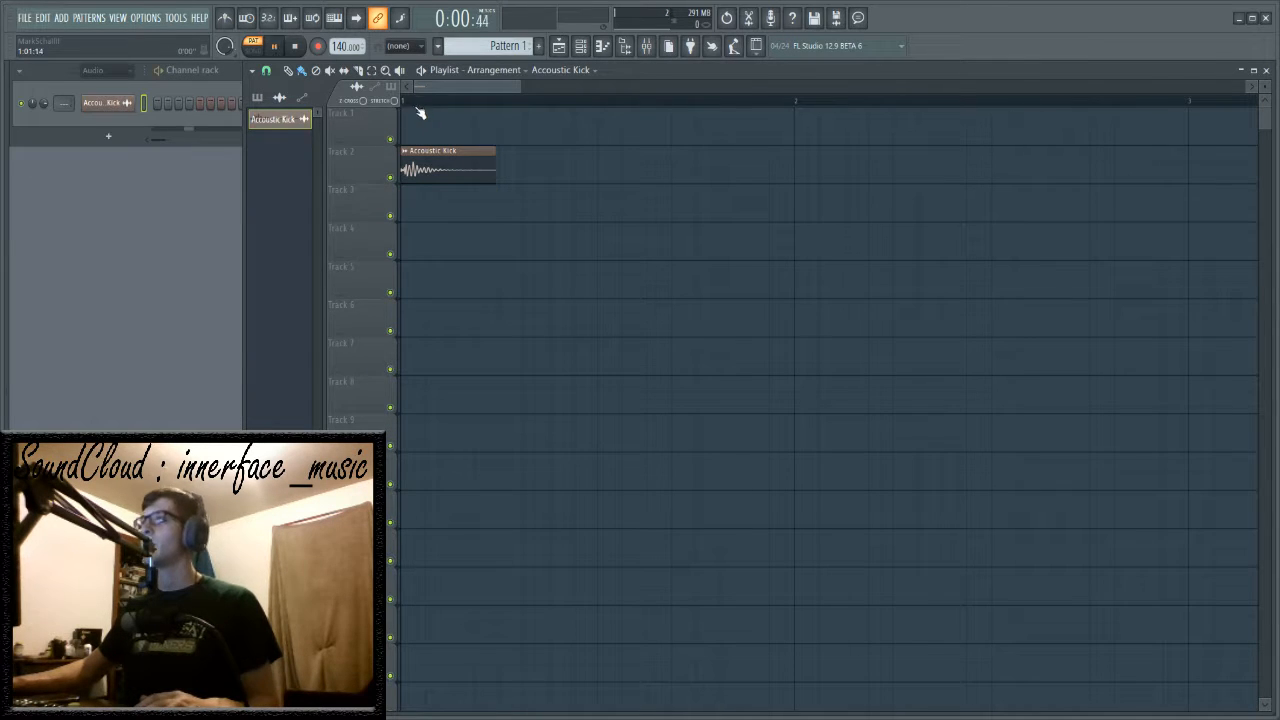
pyautogui.press('l')
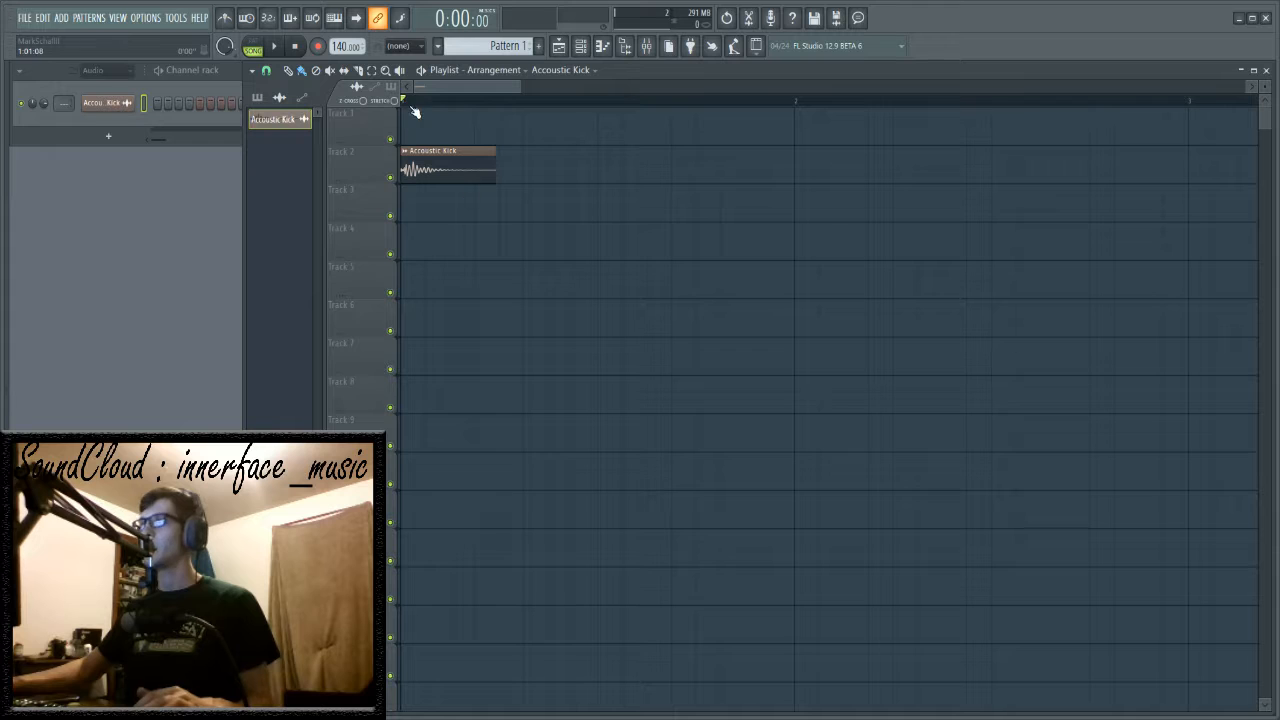
# - Normalize the Accoustic Kick sample and route its channel to mixer track 2
pyautogui.doubleClick(447, 178)
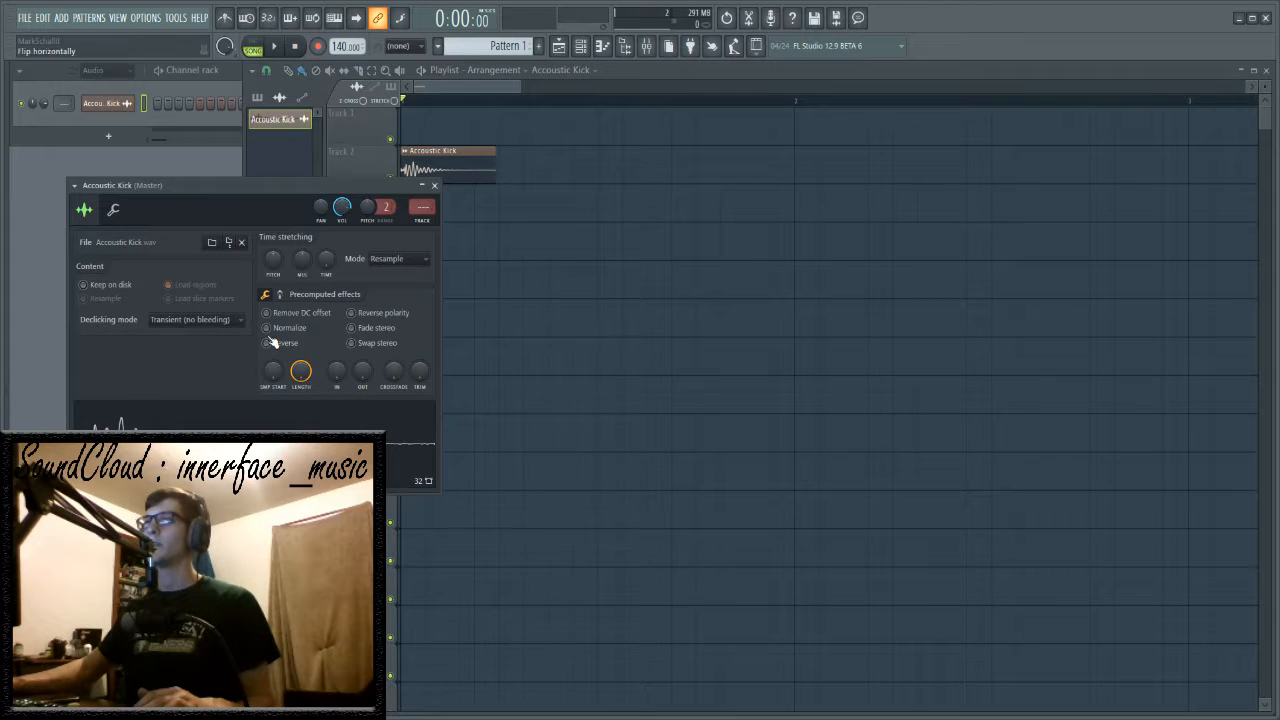
pyautogui.doubleClick(425, 208)
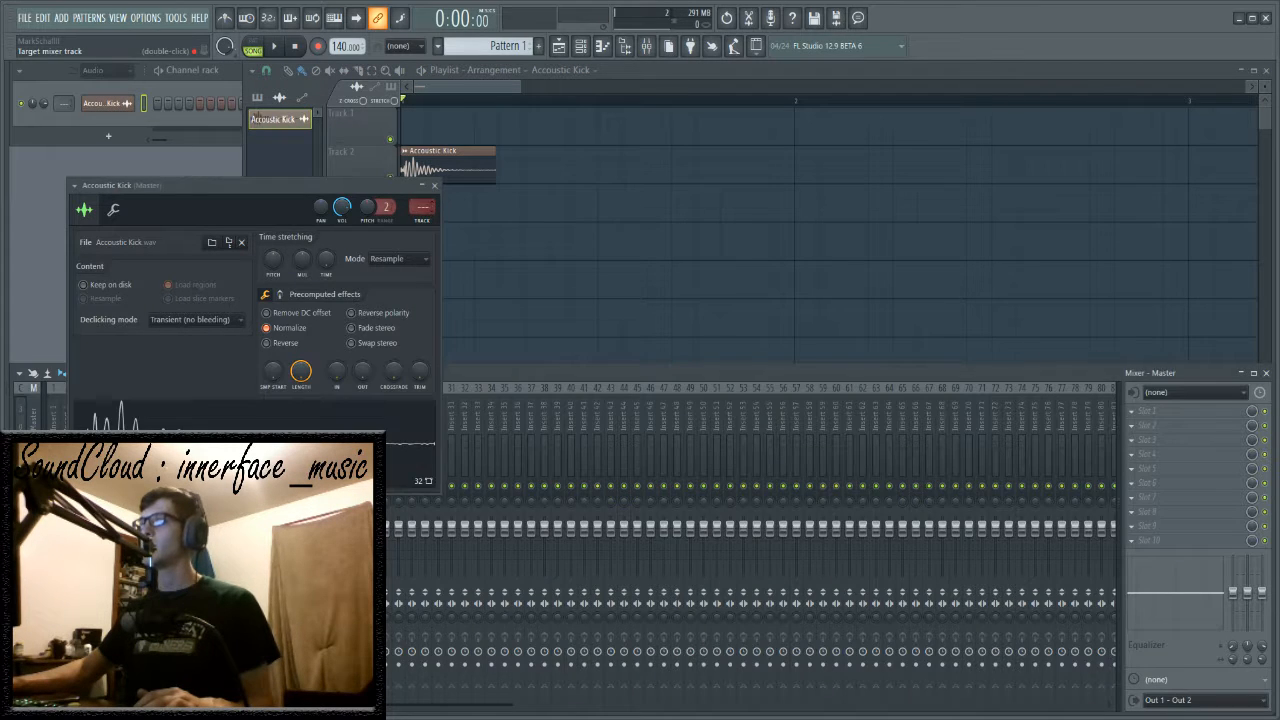
pyautogui.click(434, 185)
pyautogui.press('F9')
pyautogui.scroll(1, 418, 103)
pyautogui.scroll(1, 418, 103)
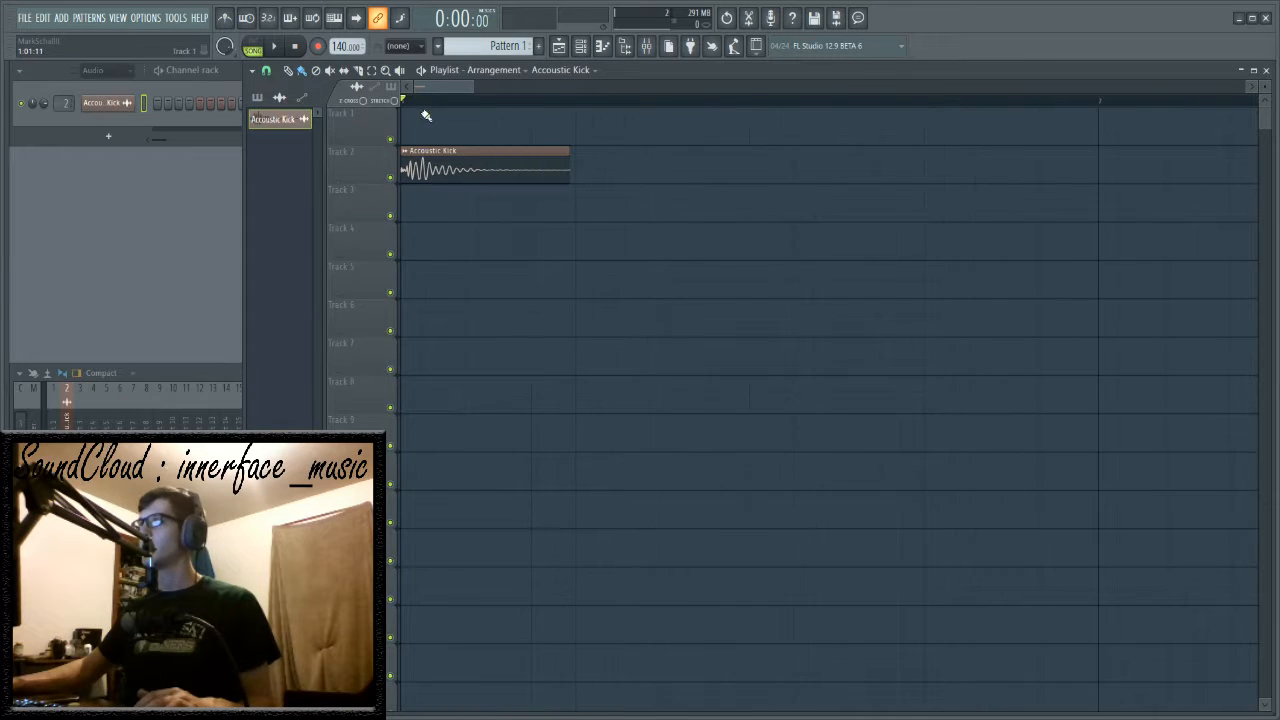
pyautogui.press('space')
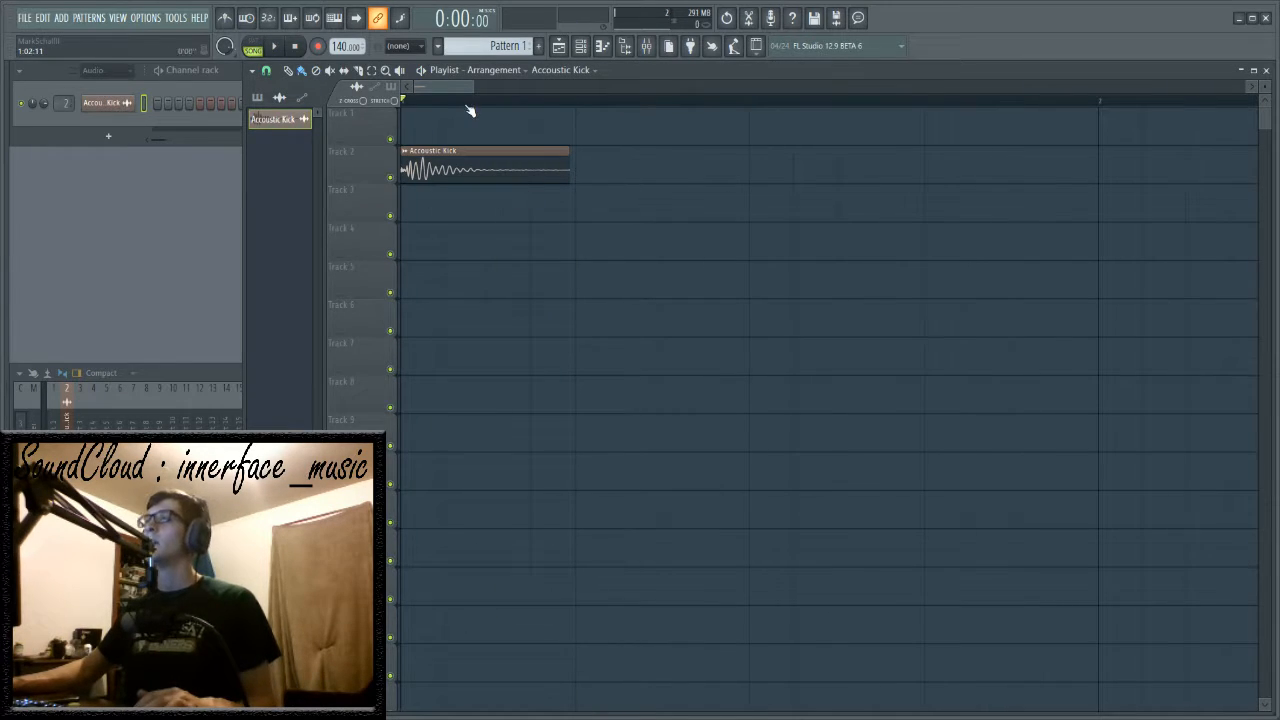
# - Place a second Accoustic Kick clip on Track 2 at the start of bar 3
pyautogui.scroll(-3, 469, 110)
pyautogui.moveTo(640, 170); pyautogui.dragTo(738, 192)
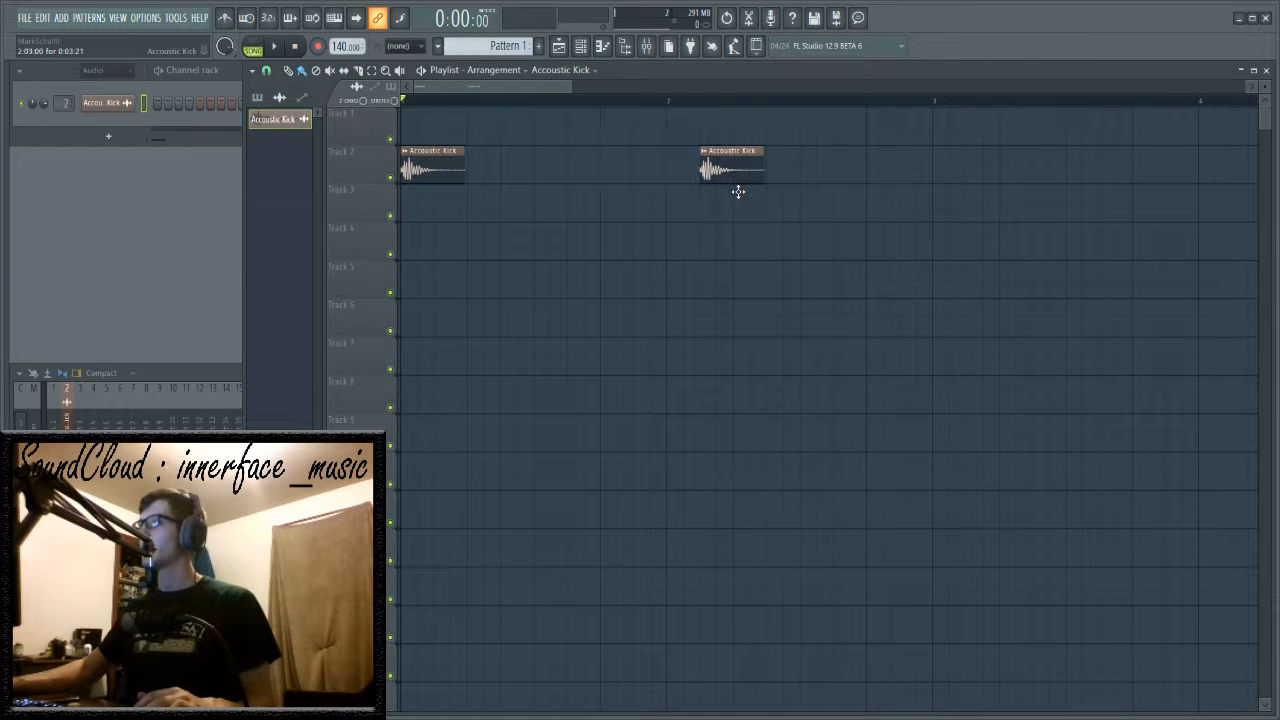
pyautogui.scroll(-3, 580, 111)
pyautogui.scroll(-2, 580, 104)
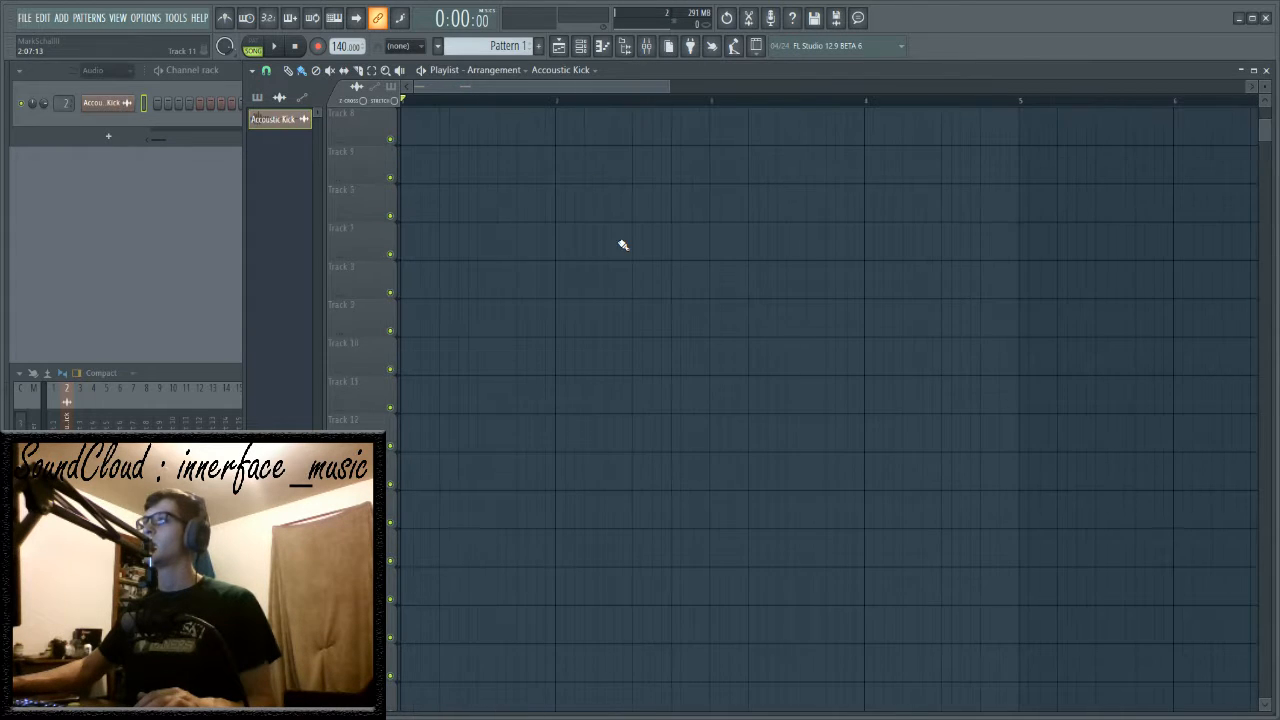
pyautogui.scroll(3, 622, 245)
pyautogui.moveTo(563, 171); pyautogui.dragTo(727, 185)
pyautogui.scroll(3, 463, 112)
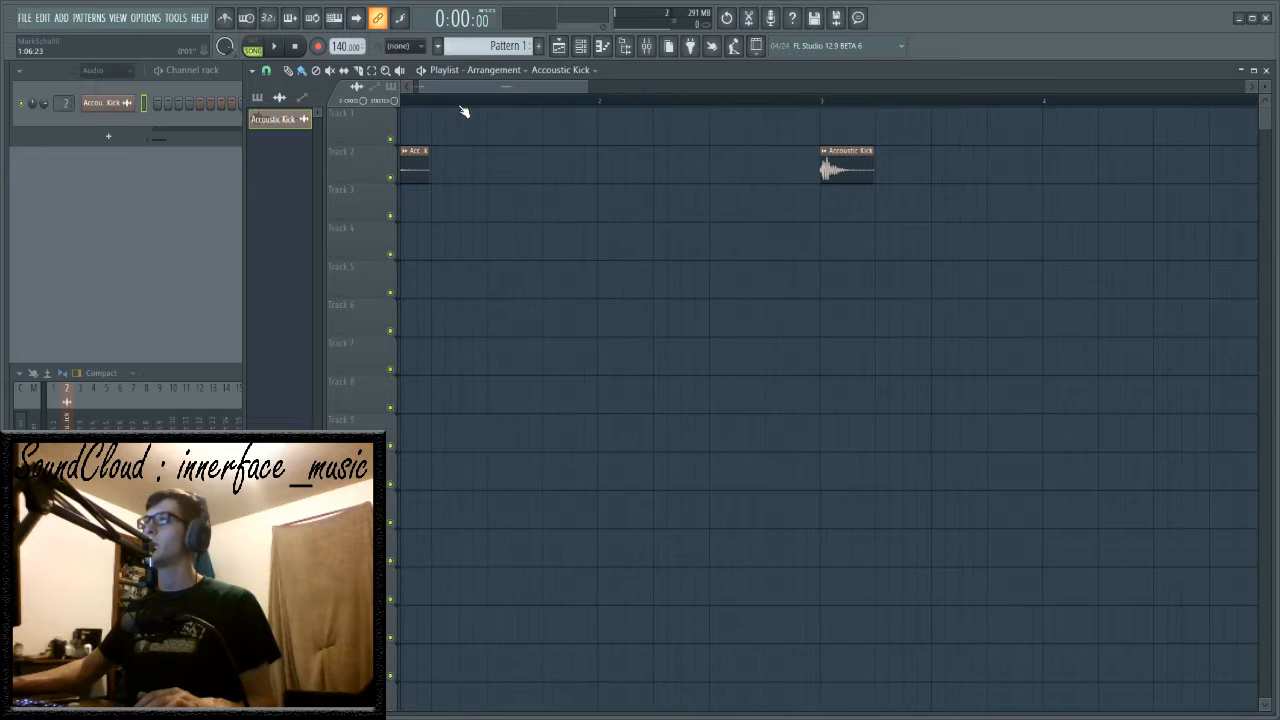
pyautogui.scroll(-2, 489, 112)
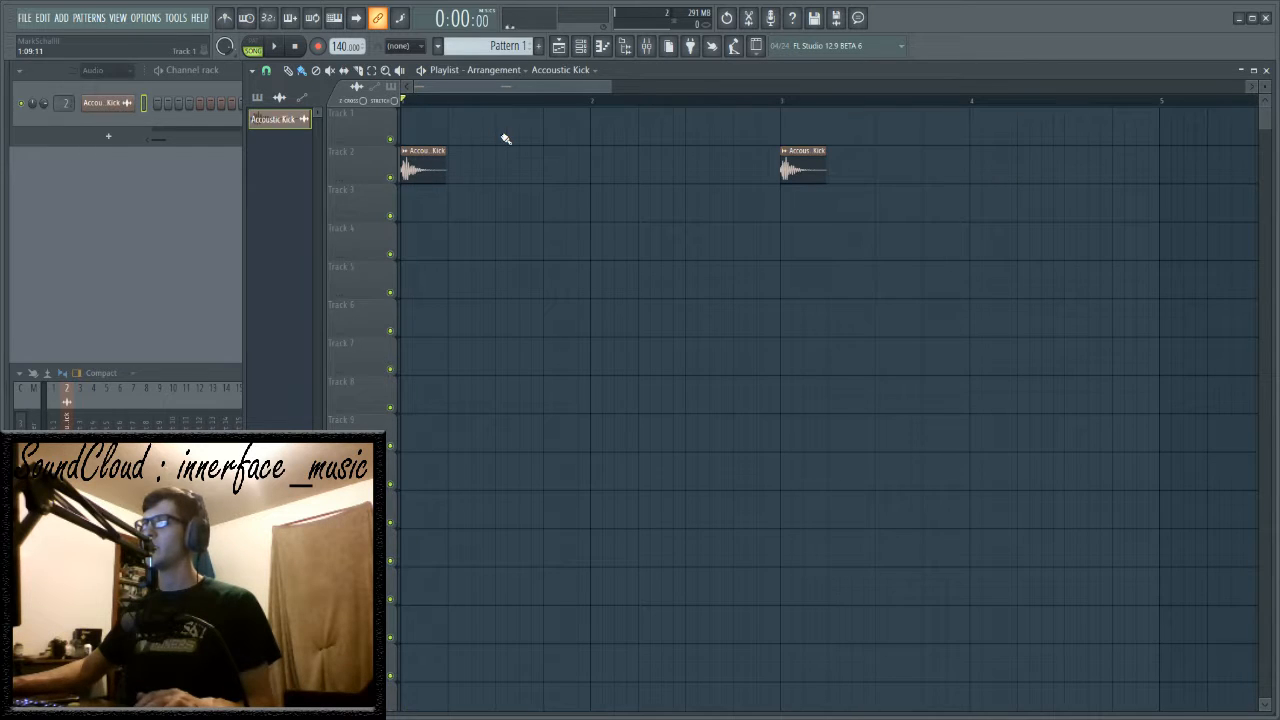
pyautogui.scroll(-2, 466, 104)
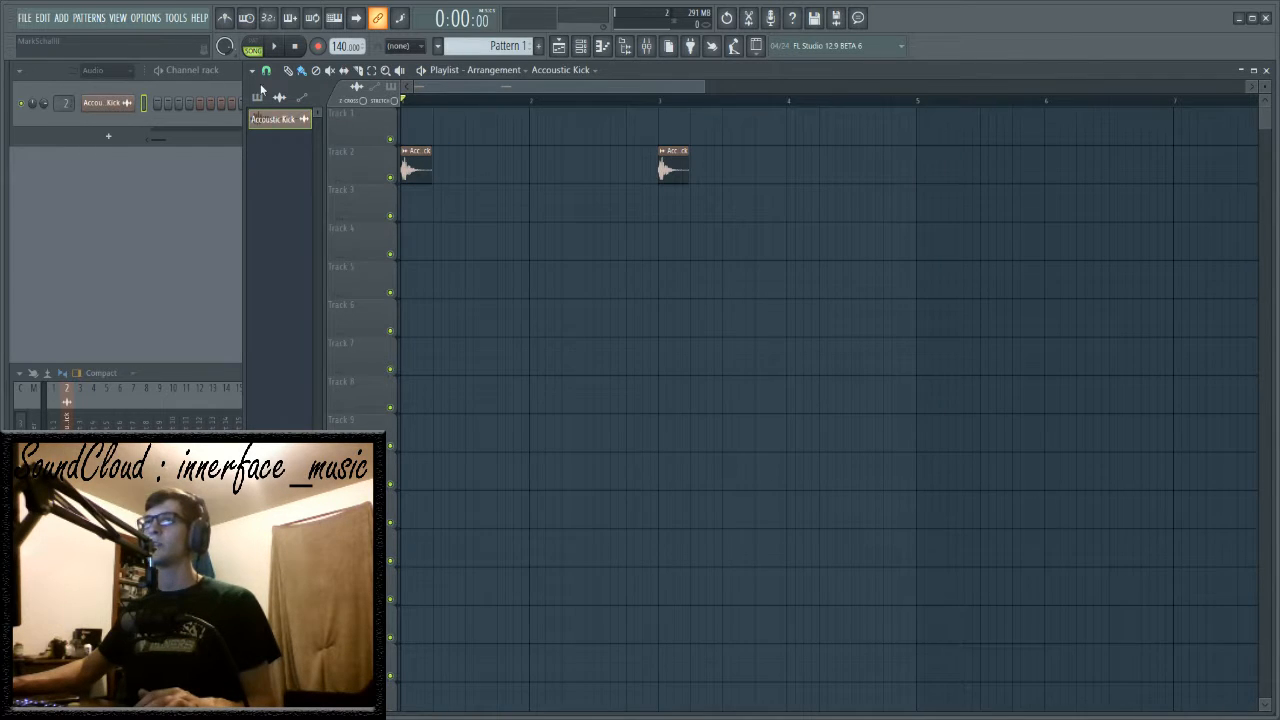
# - Load Maximus into effect slot 3 of the kick's mixer track and change its preset
pyautogui.press('F9')
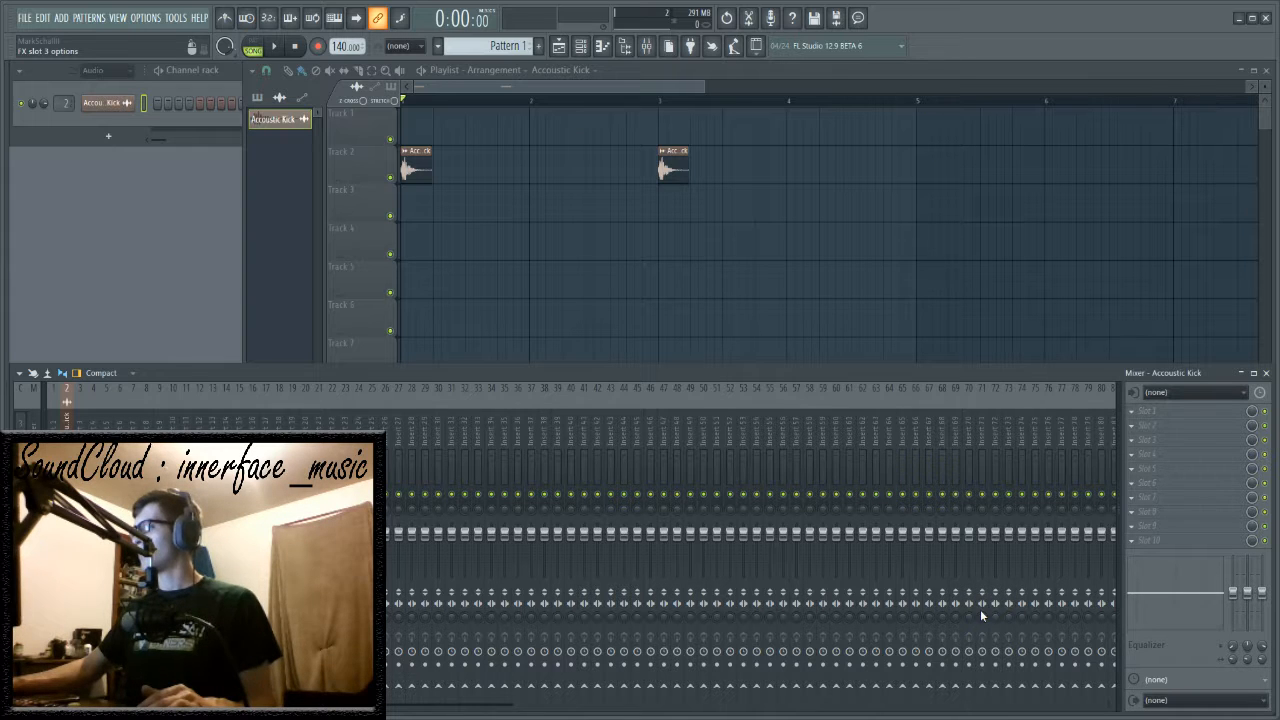
pyautogui.moveTo(220, 130); pyautogui.dragTo(613, 175)
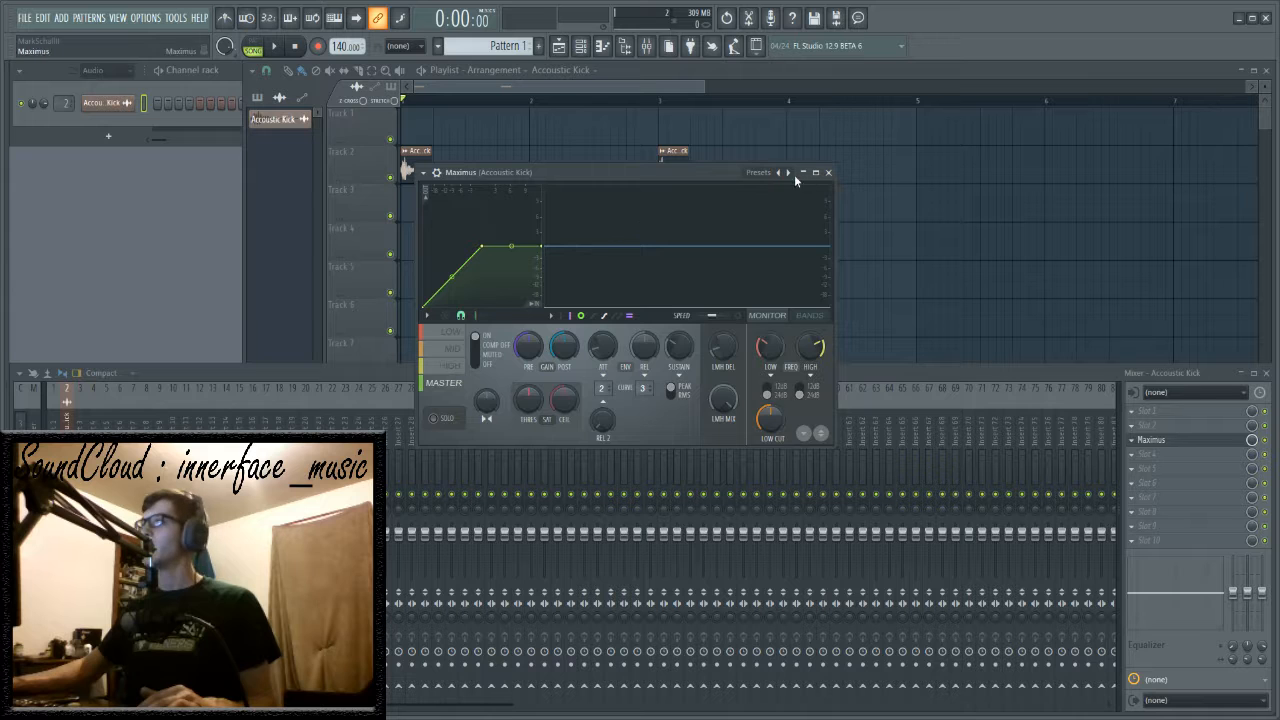
pyautogui.moveTo(649, 189)
pyautogui.mouseDown()
pyautogui.moveTo(614, 172)
pyautogui.moveTo(649, 177)
pyautogui.moveTo(630, 154)
pyautogui.moveTo(625, 192)
pyautogui.mouseUp()
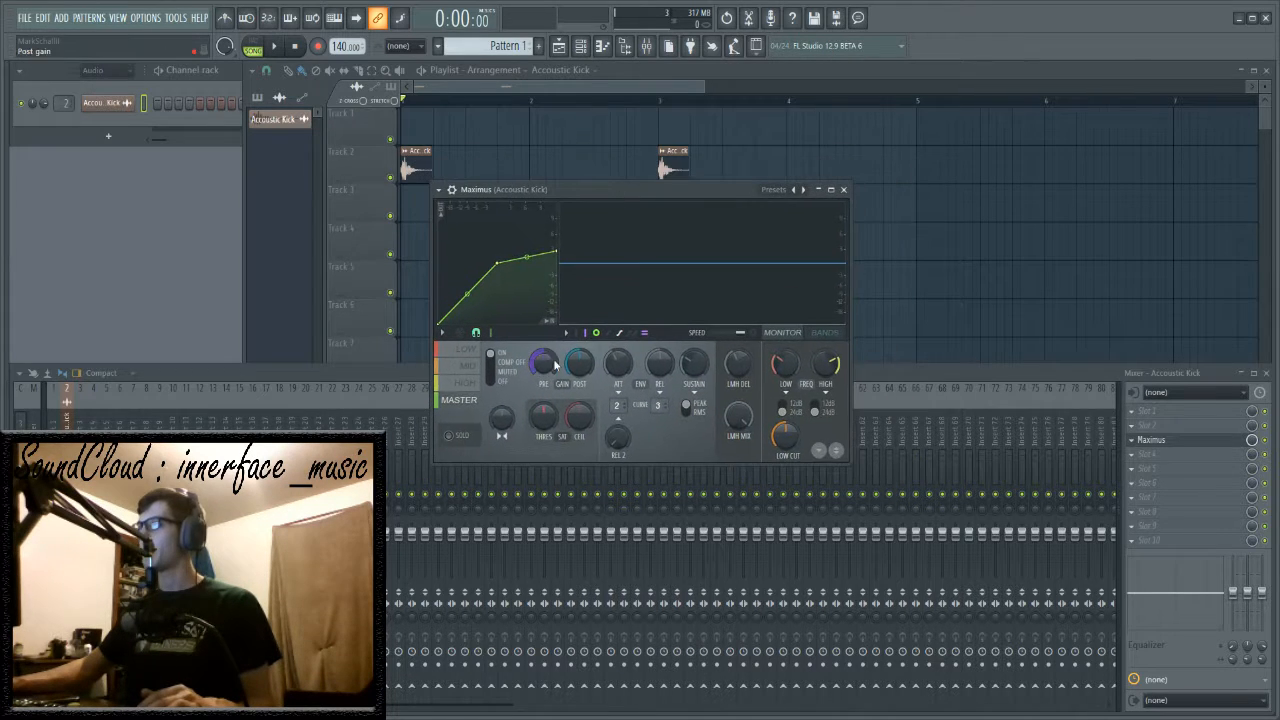
# - Look through the compression curves of the Low, Mid, High and Master bands in Maximus
pyautogui.click(480, 390)
pyautogui.click(468, 366)
pyautogui.click(474, 400)
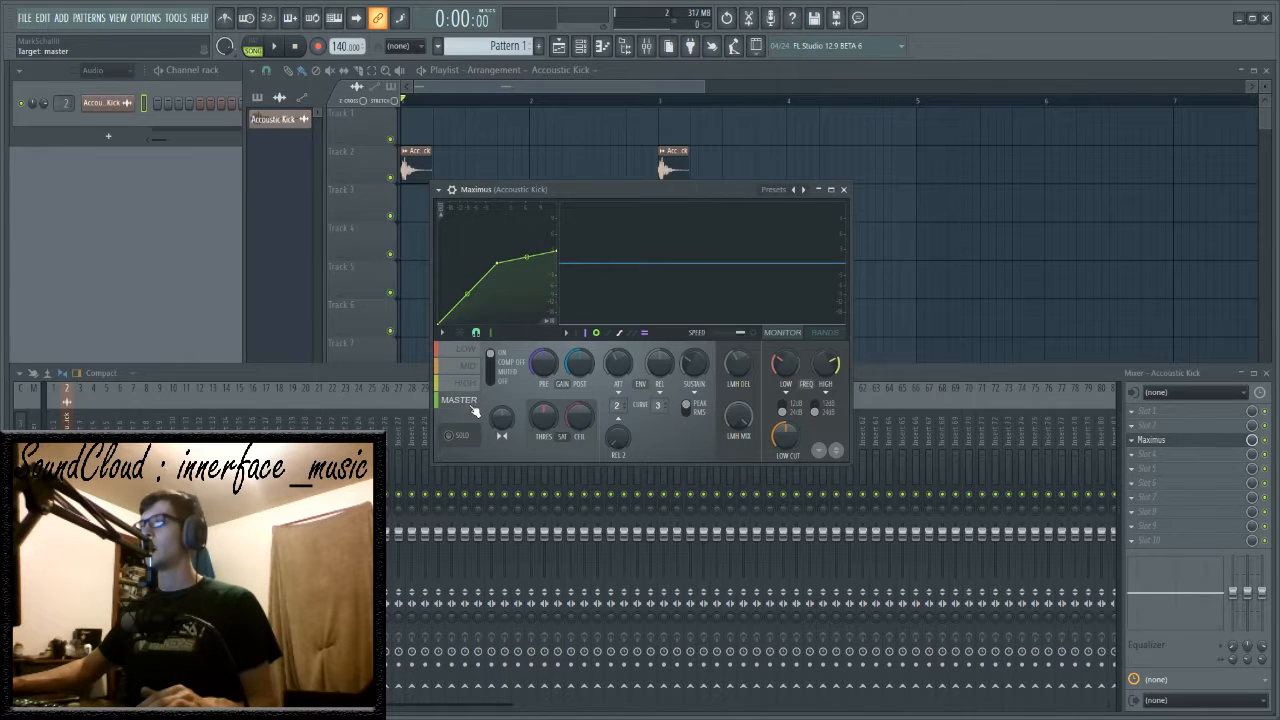
pyautogui.click(467, 401)
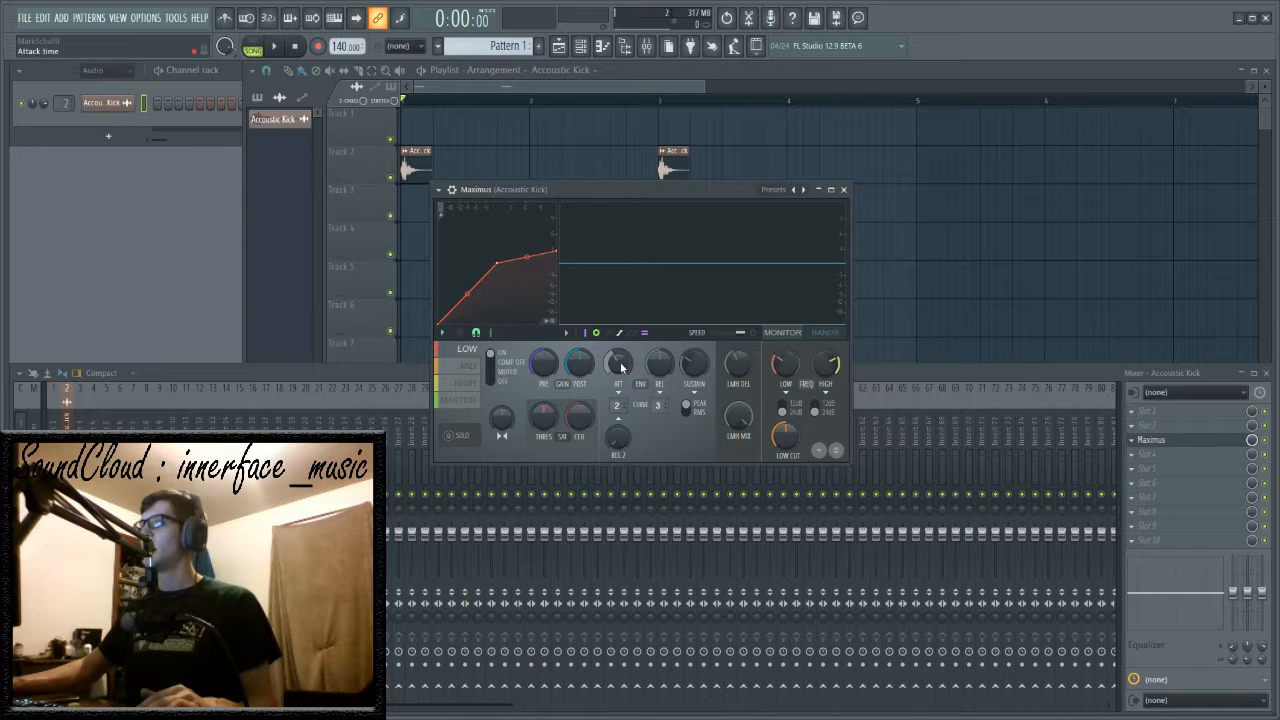
pyautogui.moveTo(498, 189); pyautogui.dragTo(554, 178)
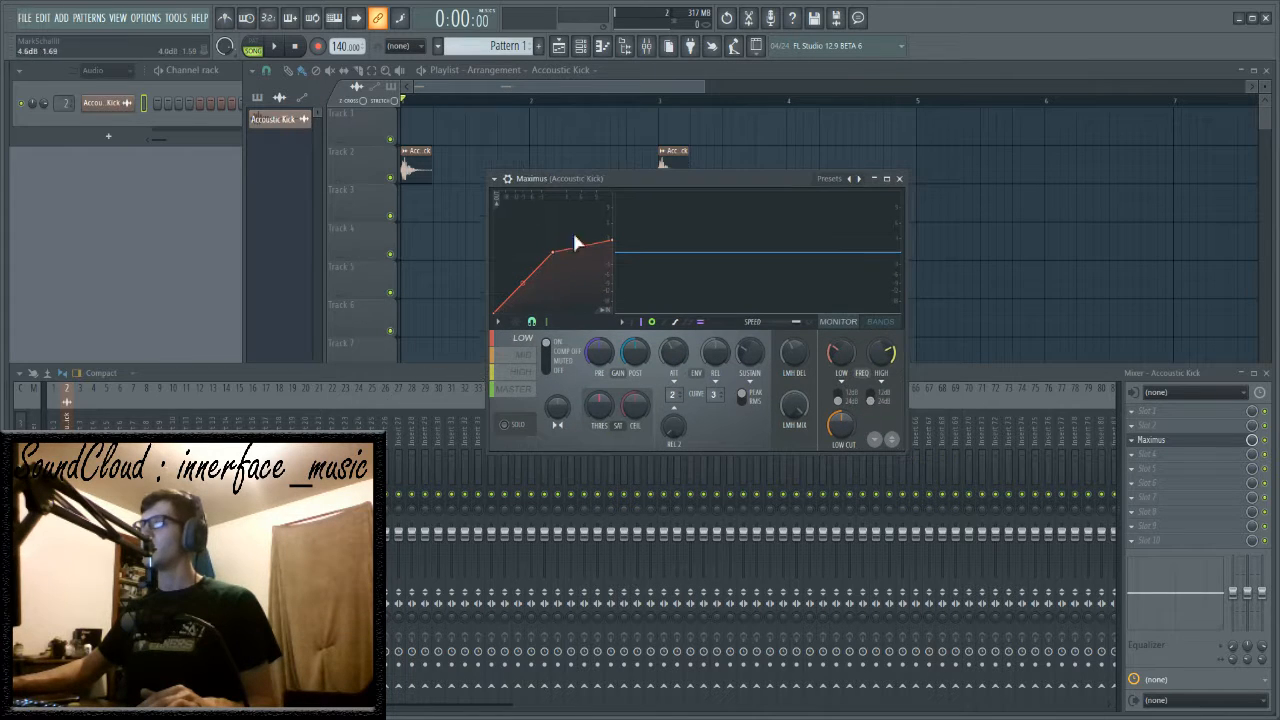
pyautogui.click(525, 371)
pyautogui.click(527, 342)
pyautogui.click(526, 373)
pyautogui.click(525, 391)
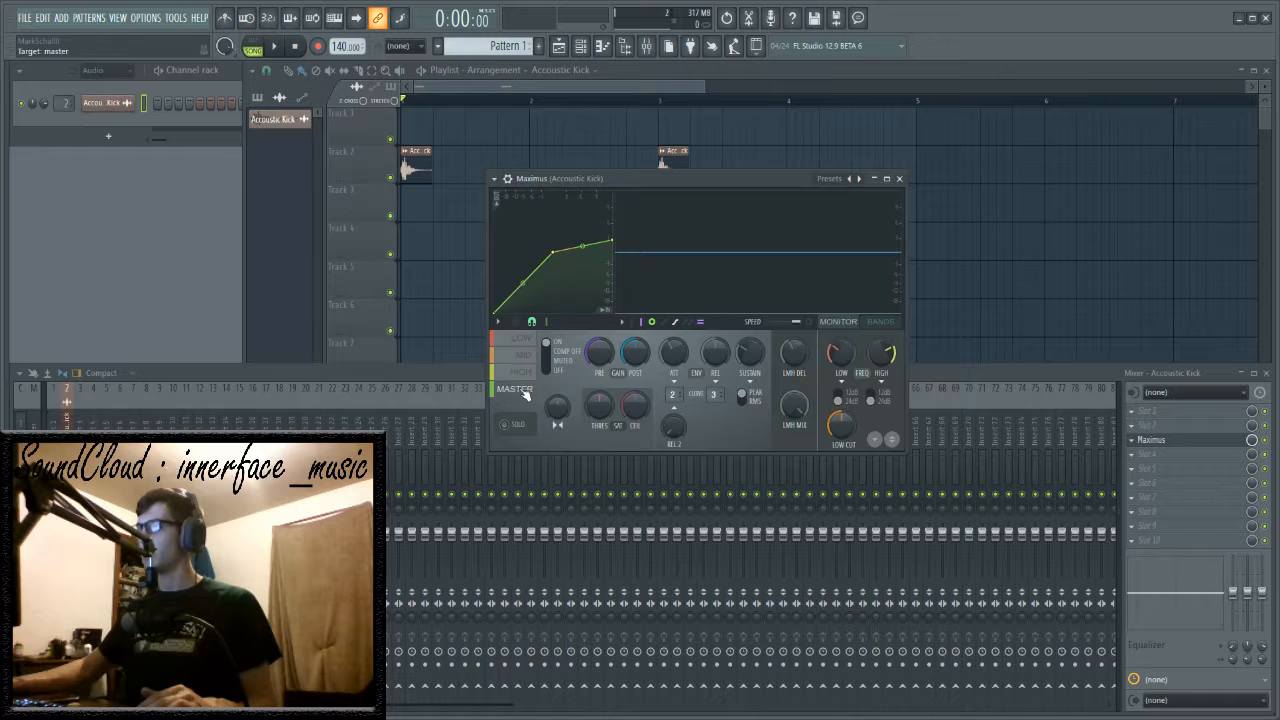
pyautogui.click(523, 340)
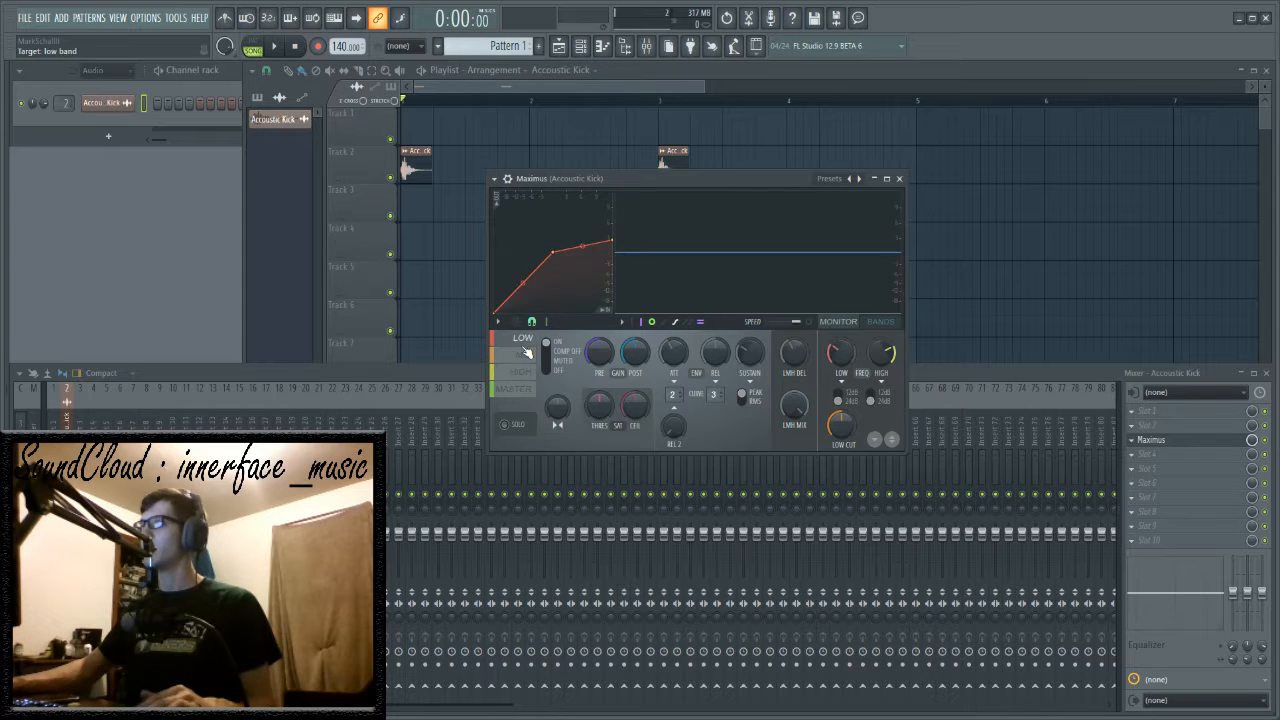
pyautogui.click(519, 390)
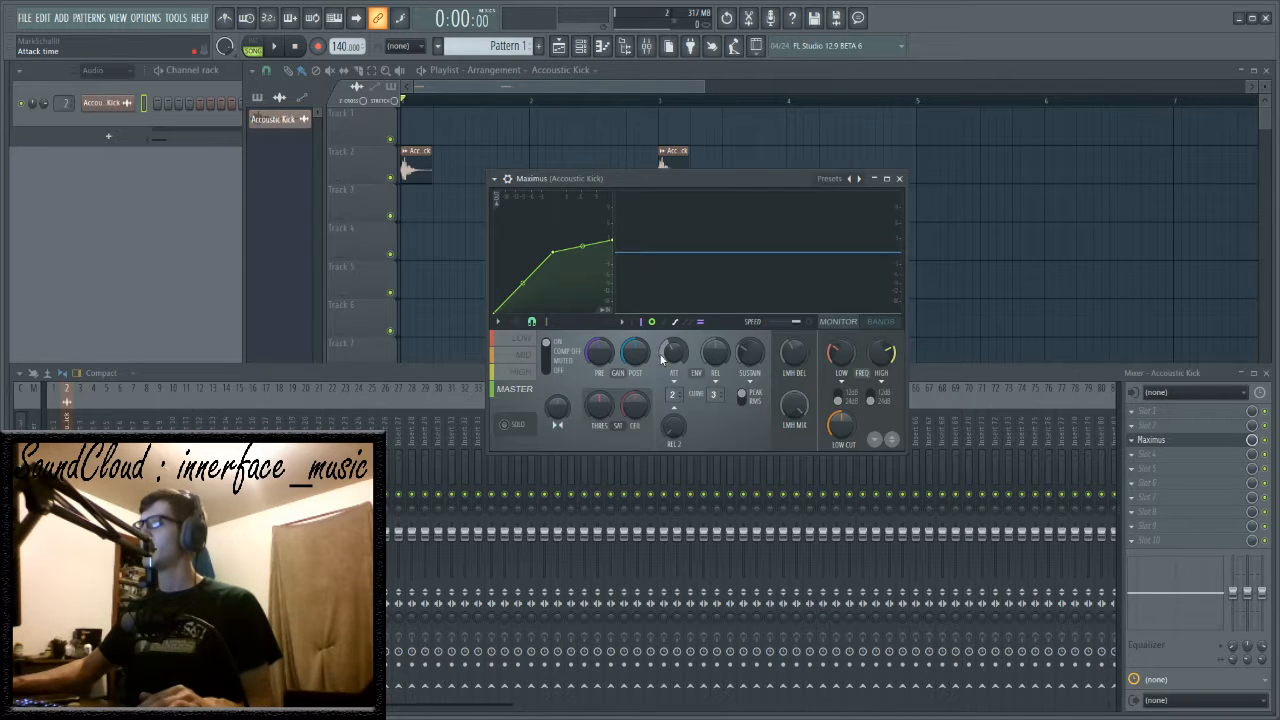
pyautogui.click(521, 344)
pyautogui.click(523, 375)
pyautogui.click(522, 392)
pyautogui.click(519, 344)
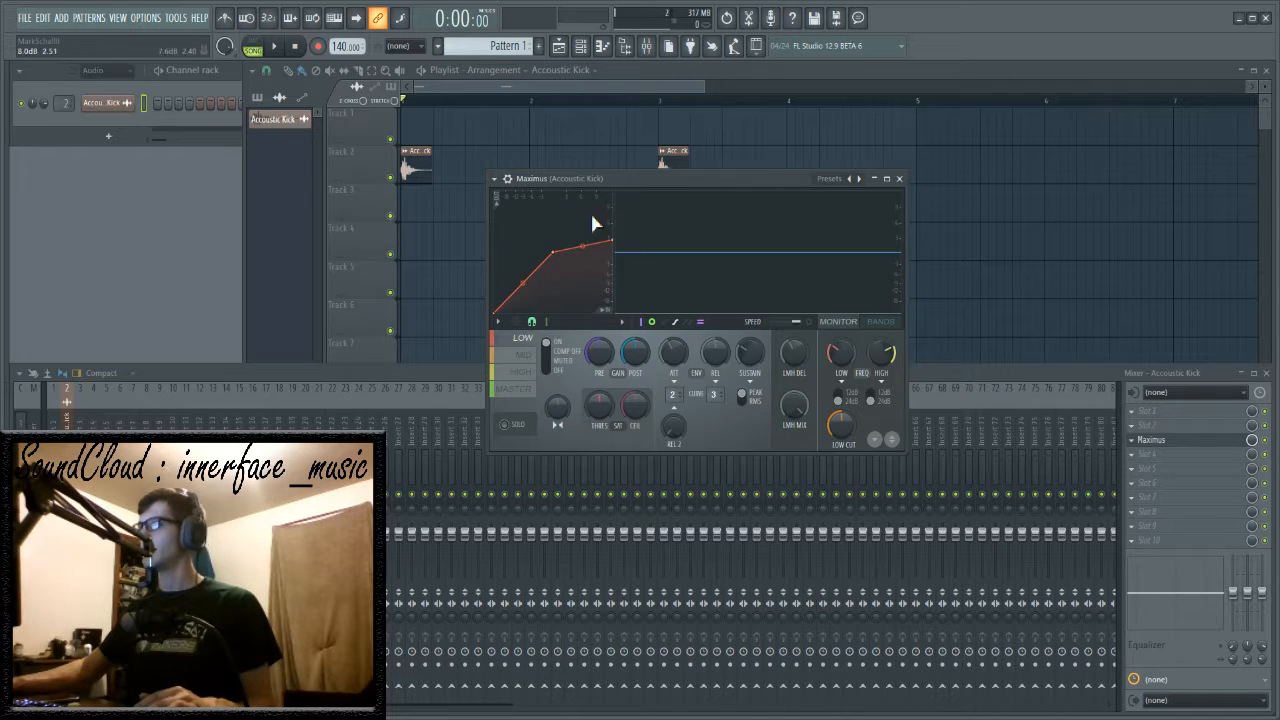
# - Play back the kick clips on Track 2 with Maximus applied
pyautogui.moveTo(634, 182); pyautogui.dragTo(710, 186)
pyautogui.scroll(3, 422, 103)
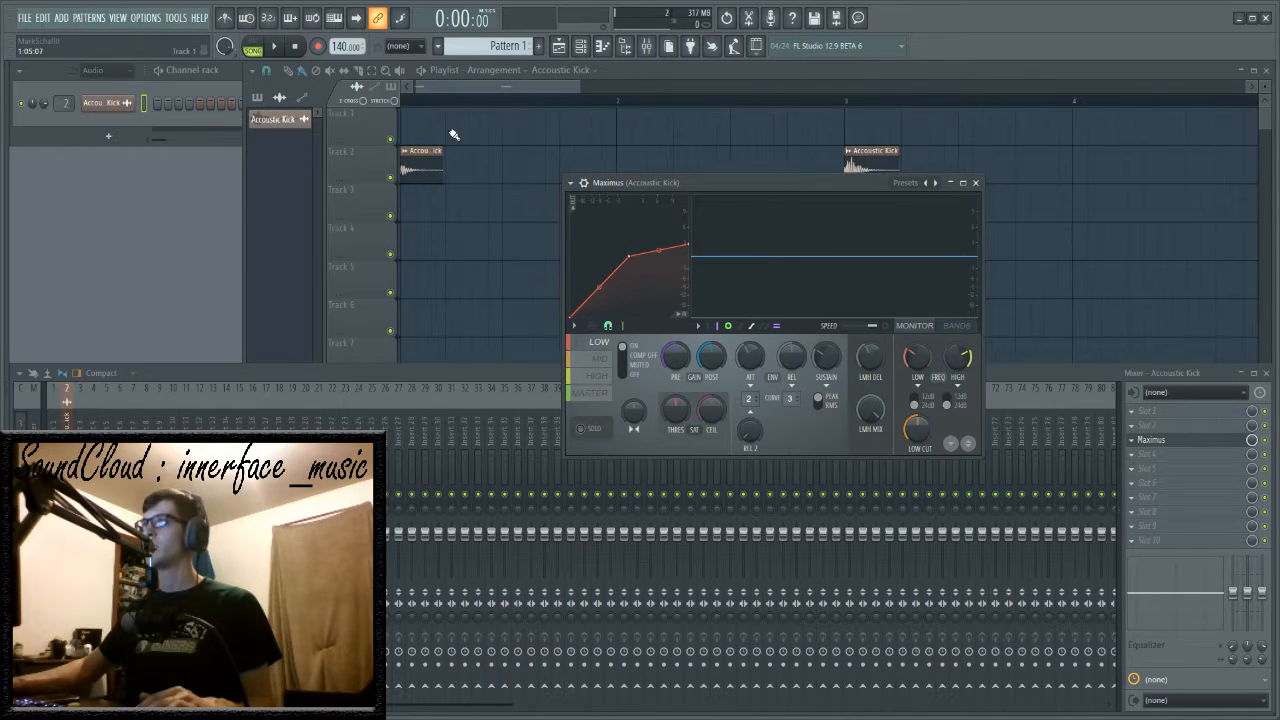
pyautogui.rightClick(460, 131)
pyautogui.press('space')
pyautogui.press('space')
pyautogui.press('F9')
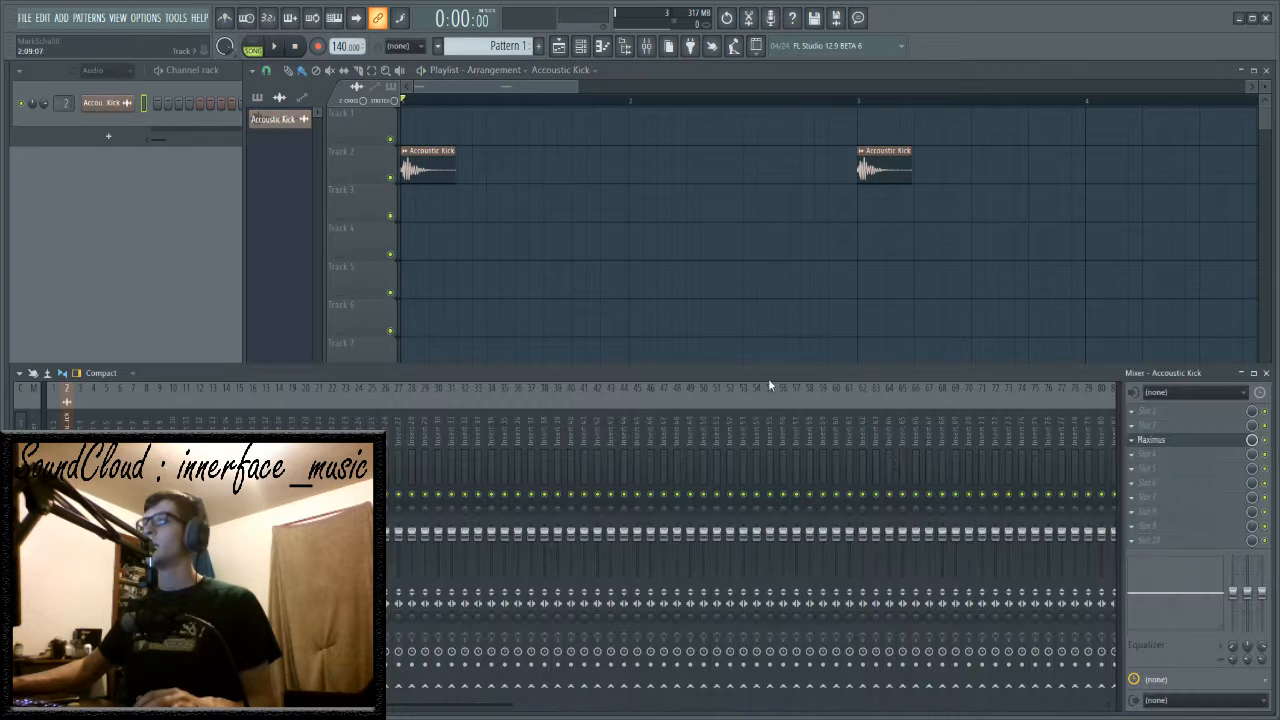
# - Reopen Maximus from the kick's mixer track, enlarge its window and reposition it over the playlist
pyautogui.click(1150, 440)
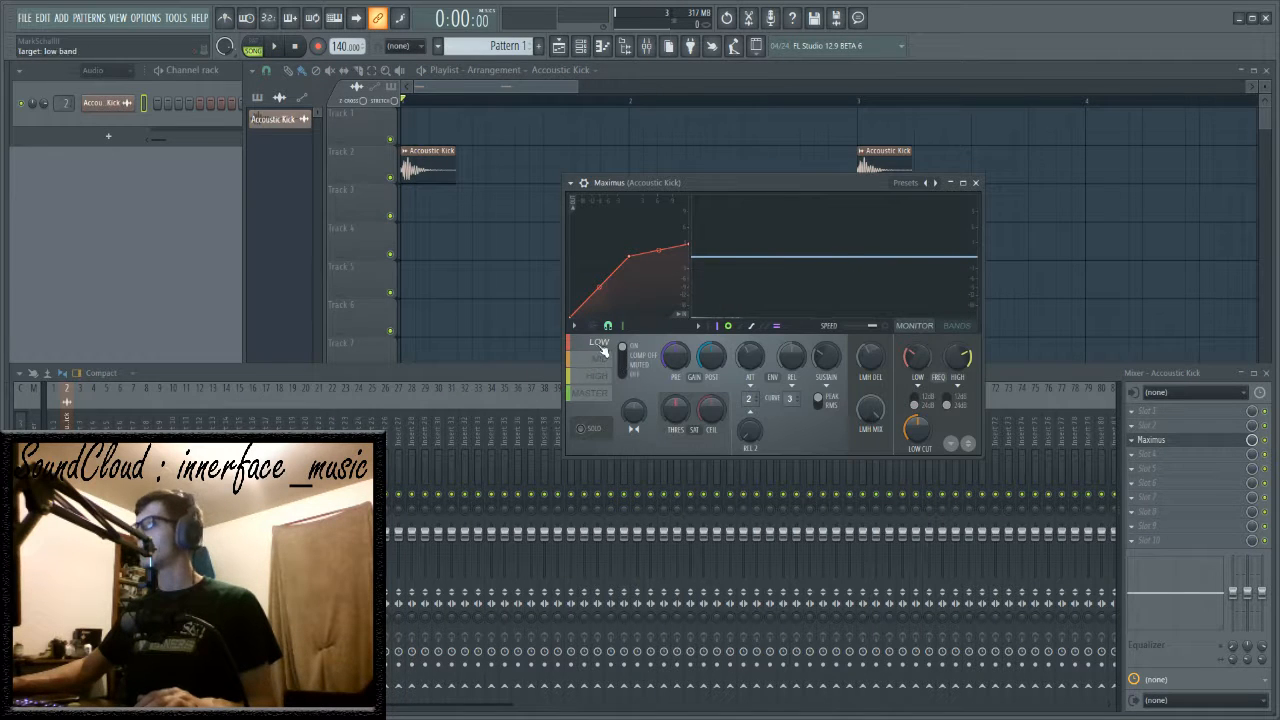
pyautogui.moveTo(669, 184); pyautogui.dragTo(635, 183)
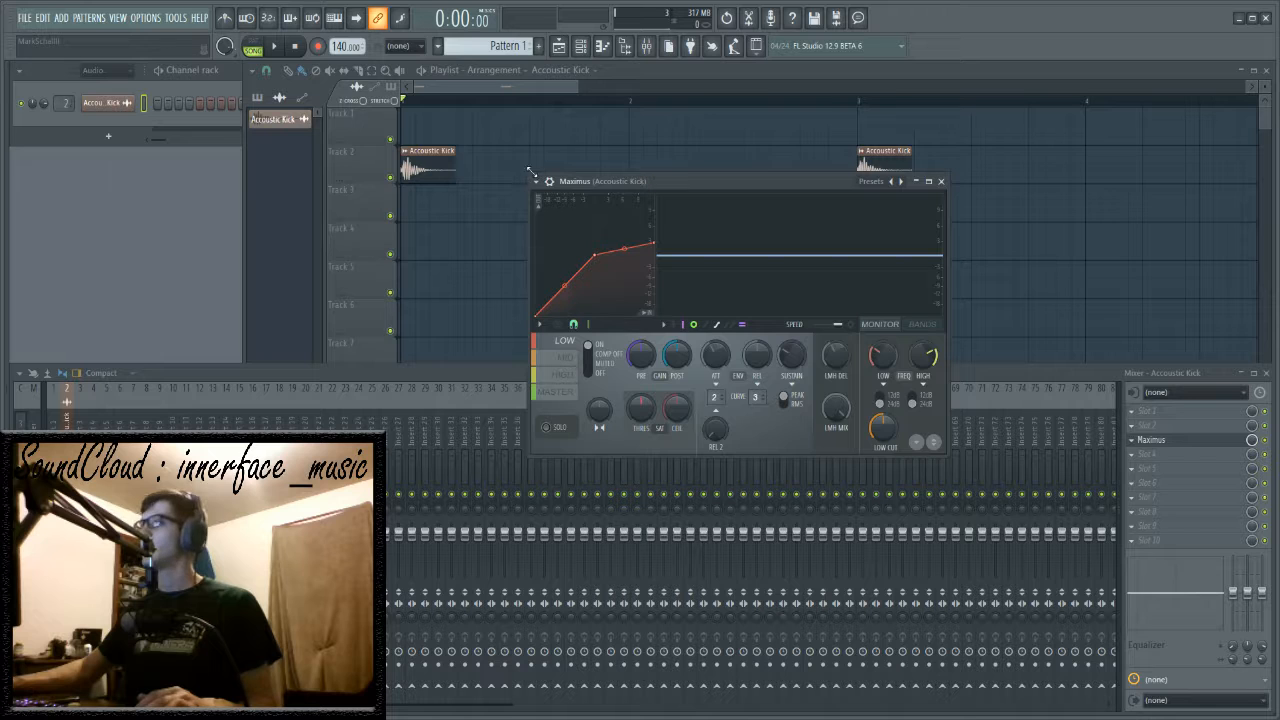
pyautogui.moveTo(531, 172); pyautogui.dragTo(402, 147)
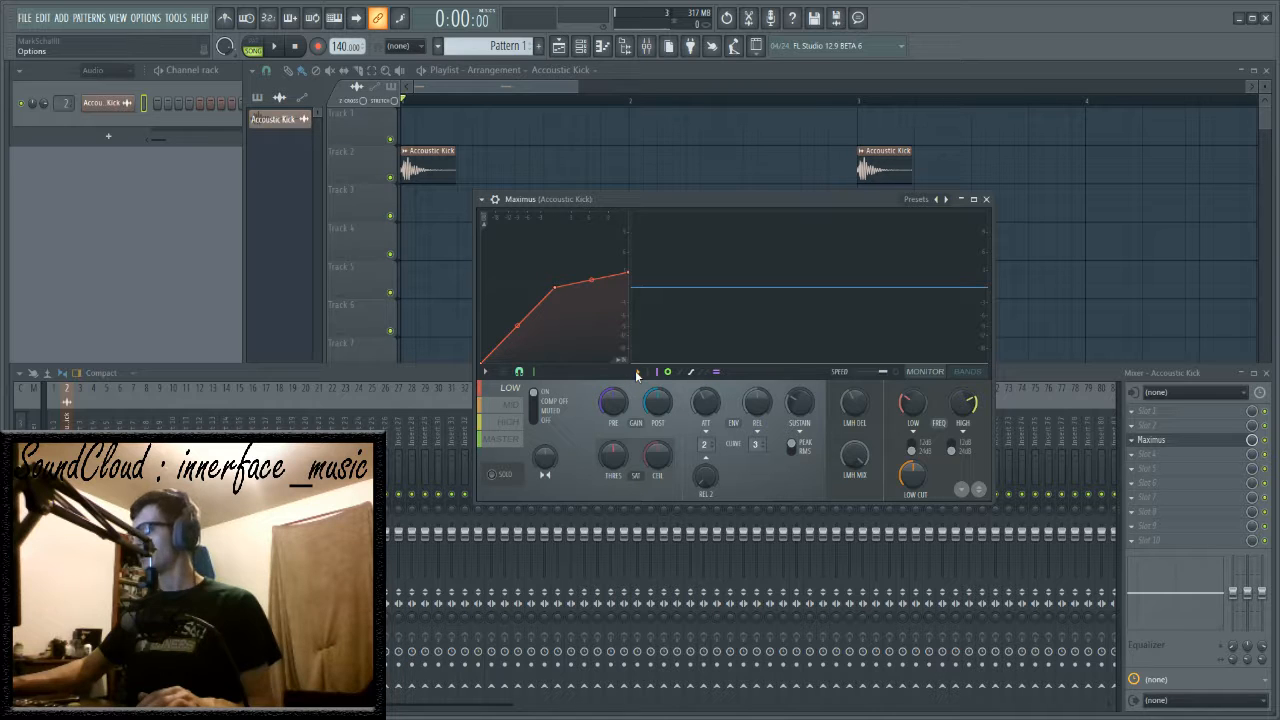
pyautogui.moveTo(600, 203); pyautogui.dragTo(575, 180)
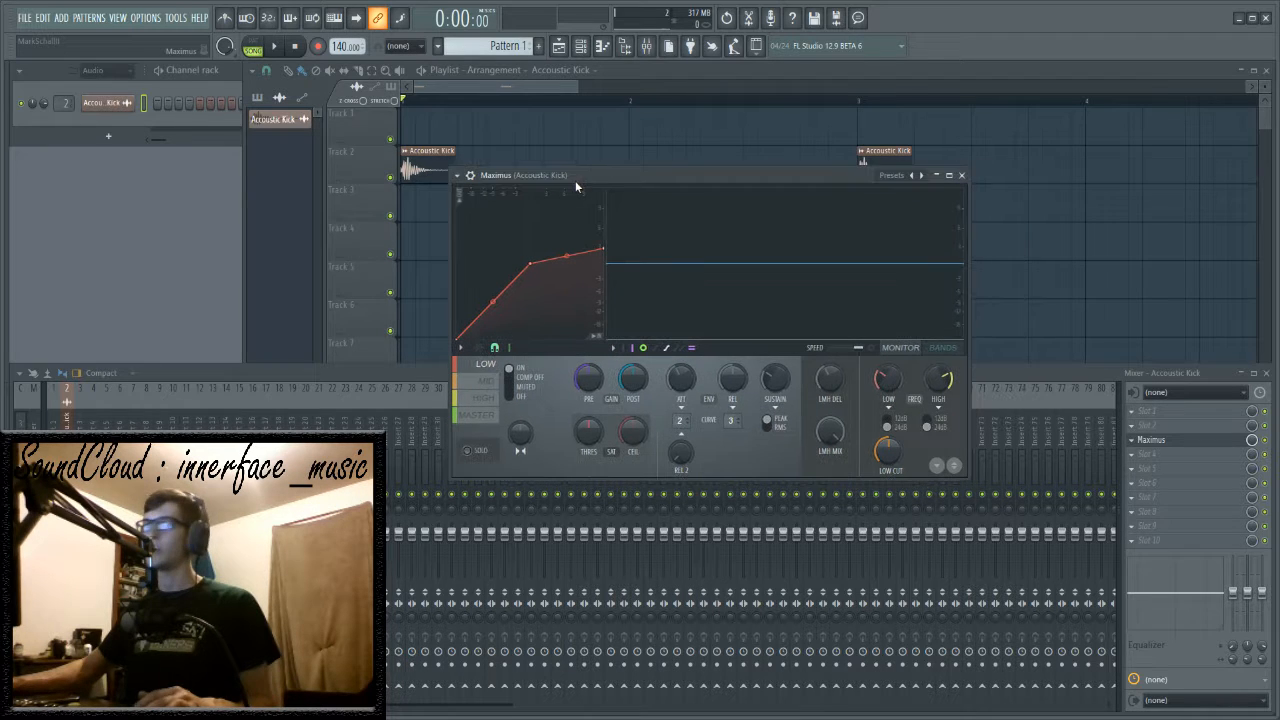
pyautogui.moveTo(453, 170); pyautogui.dragTo(436, 141)
pyautogui.moveTo(556, 152)
pyautogui.mouseDown()
pyautogui.moveTo(592, 164)
pyautogui.moveTo(569, 173)
pyautogui.mouseUp()
# - Play the kick through Maximus to examine its monitor display, keeping the plugin window clear of the first clip
pyautogui.press('space')
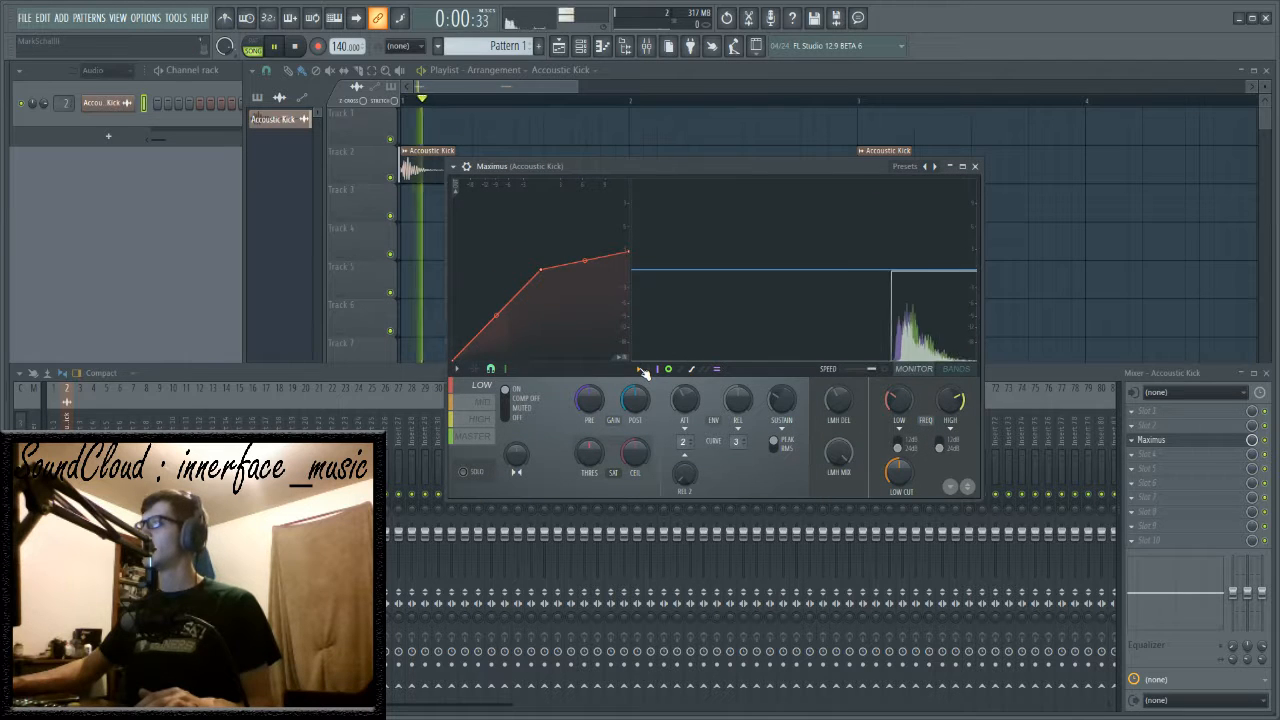
pyautogui.press('space')
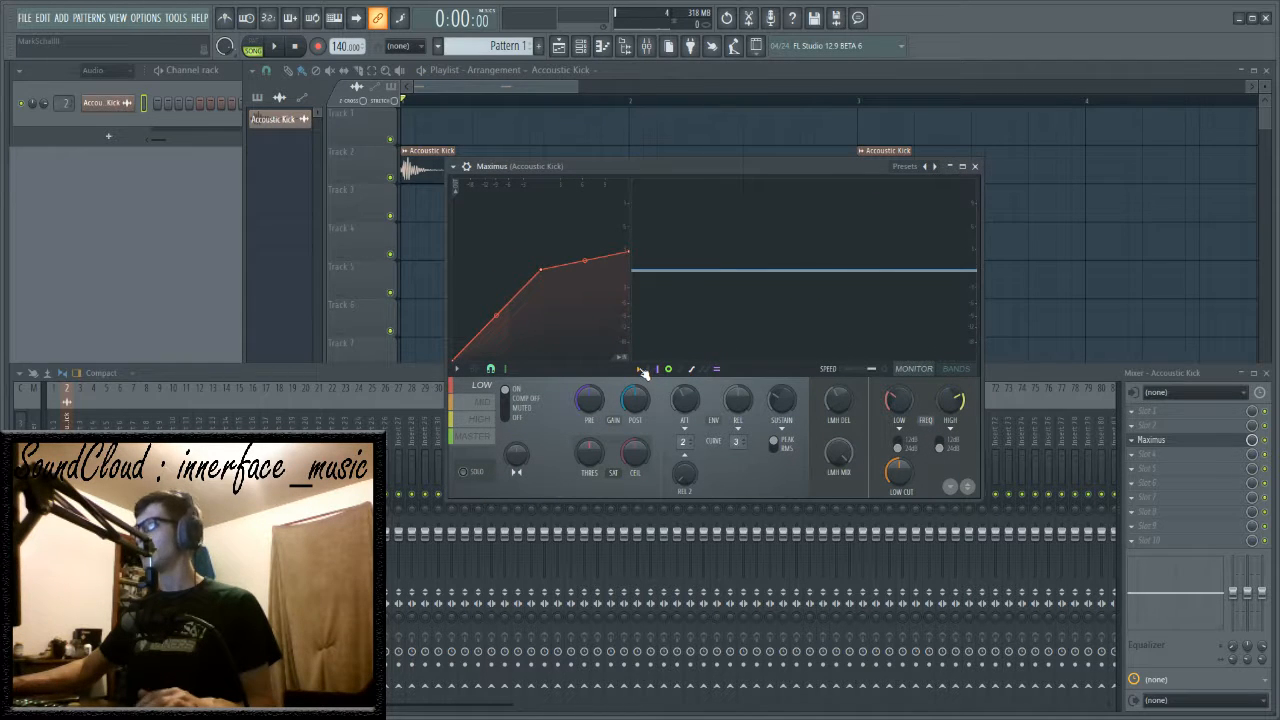
pyautogui.press('space')
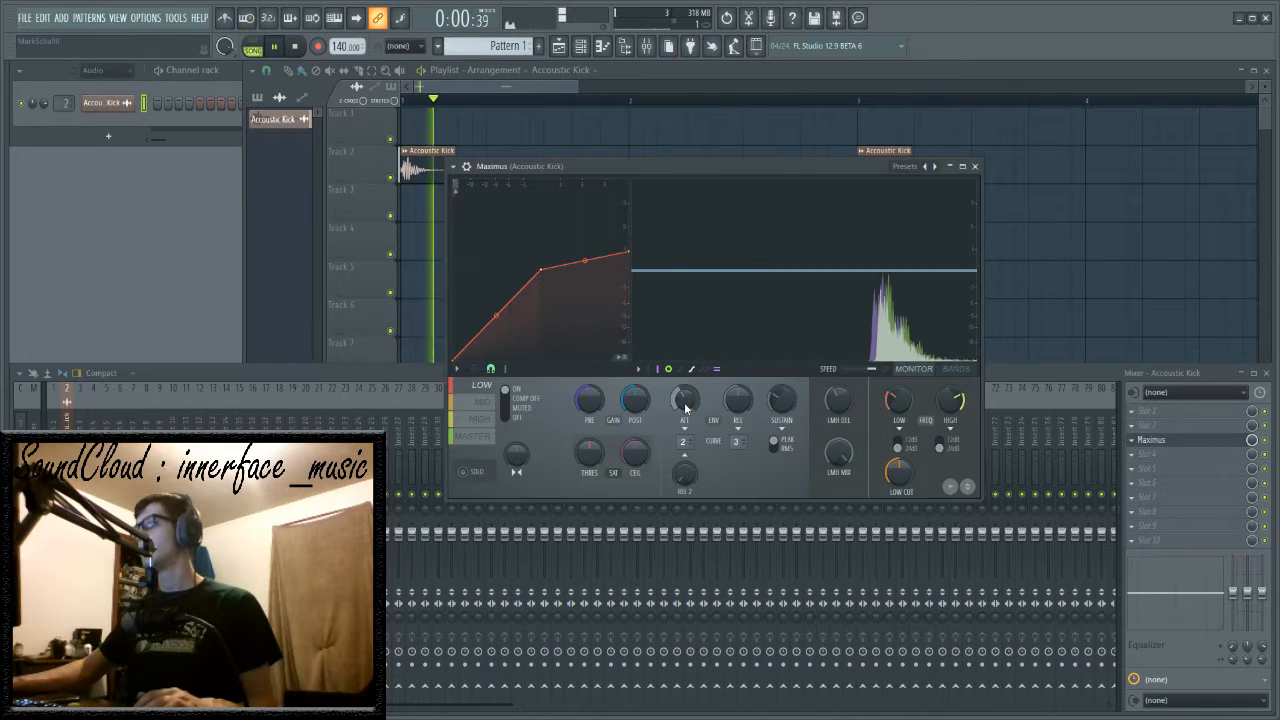
pyautogui.moveTo(590, 172); pyautogui.dragTo(622, 168)
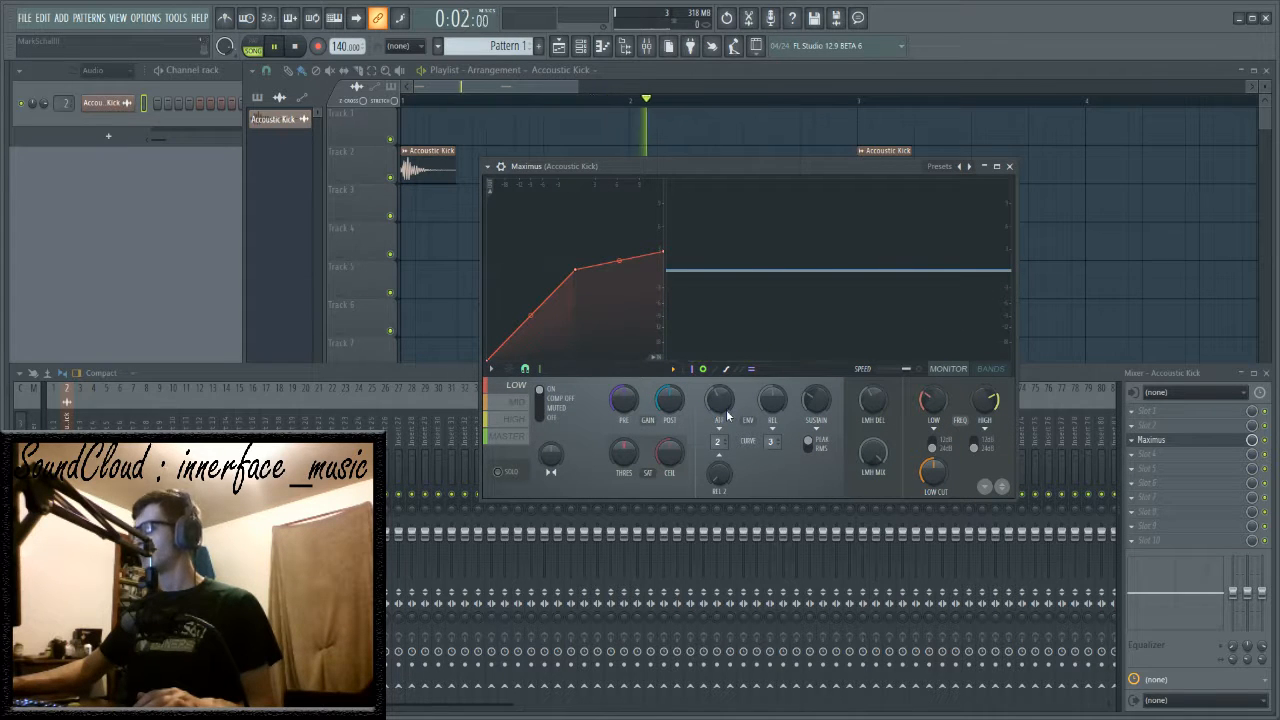
pyautogui.moveTo(626, 159); pyautogui.dragTo(692, 172)
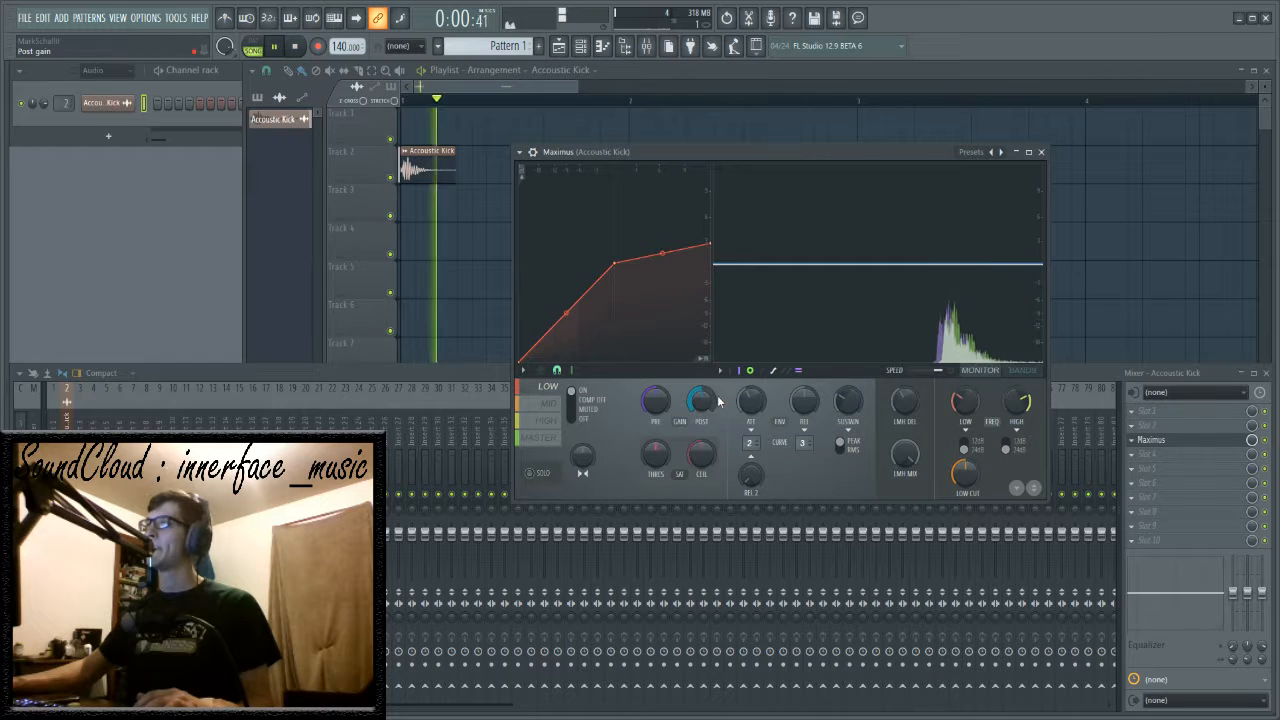
# - Bend the lower segment of the Low band's compression curve upward in Maximus and audition the kick, resetting the curve between attempts
pyautogui.press('space')
pyautogui.moveTo(567, 305); pyautogui.dragTo(567, 272)
pyautogui.press('space')
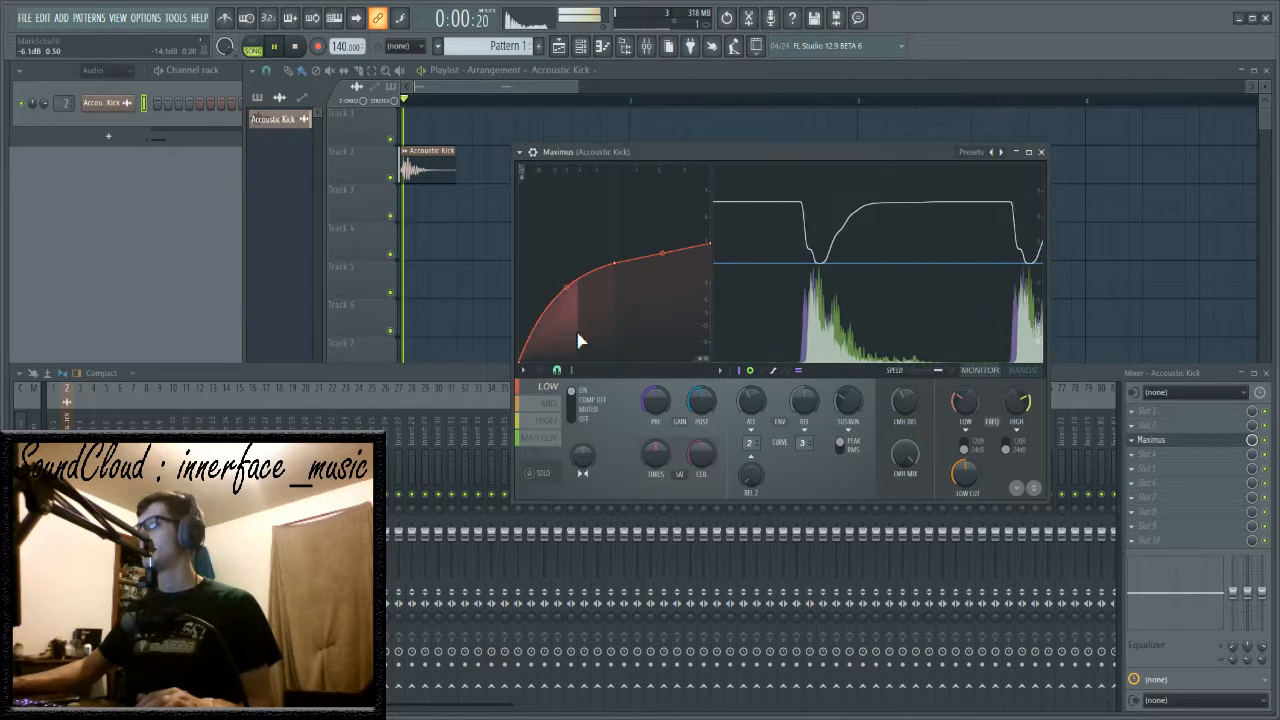
pyautogui.rightClick(564, 290)
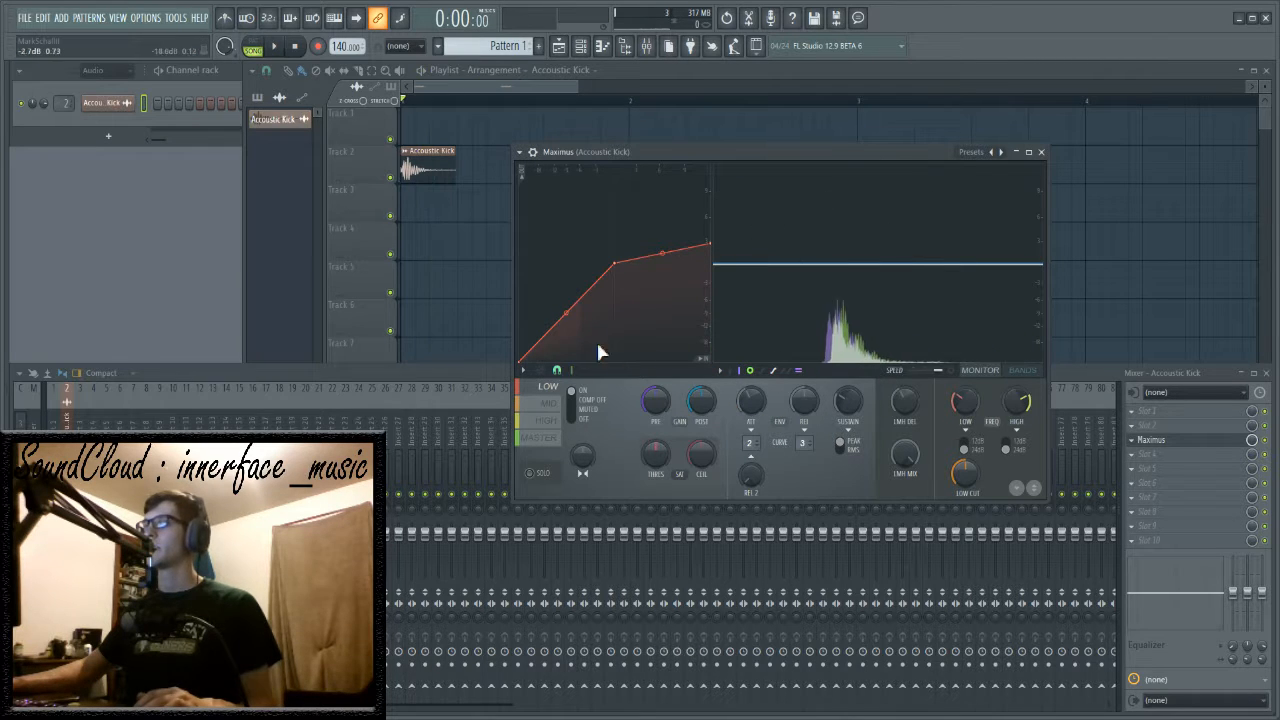
pyautogui.moveTo(566, 313); pyautogui.dragTo(566, 285)
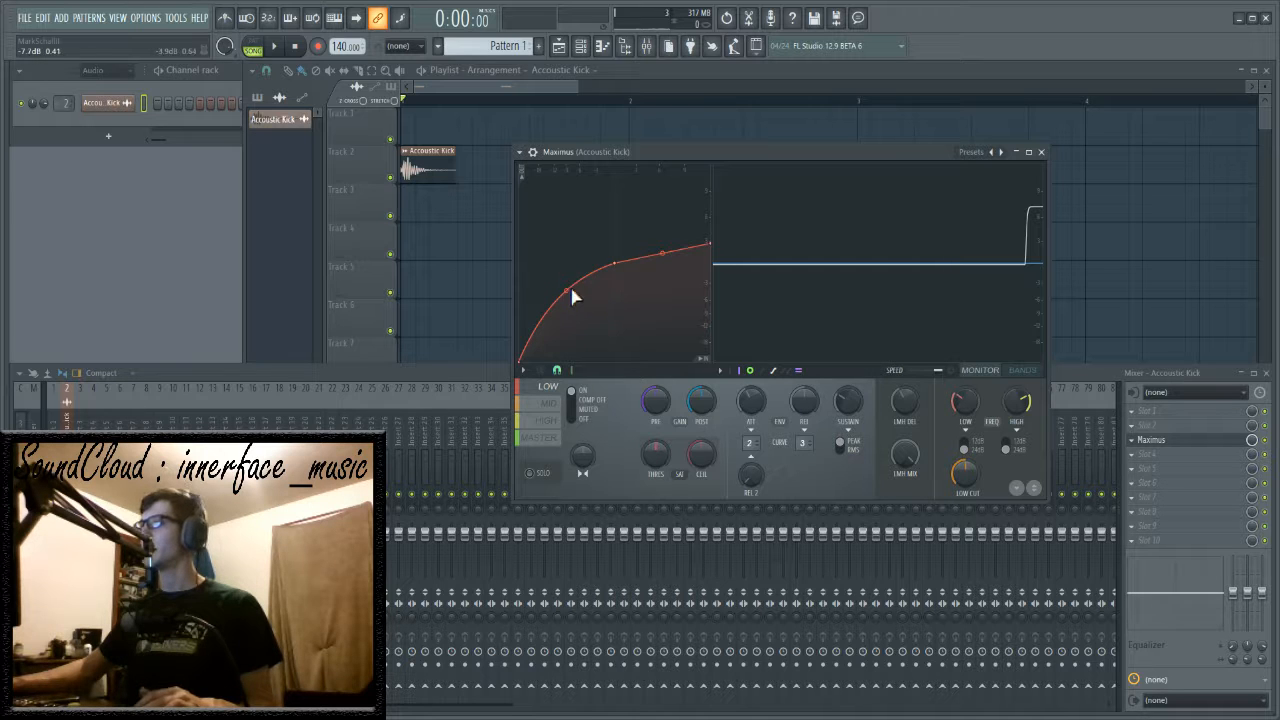
pyautogui.press('space')
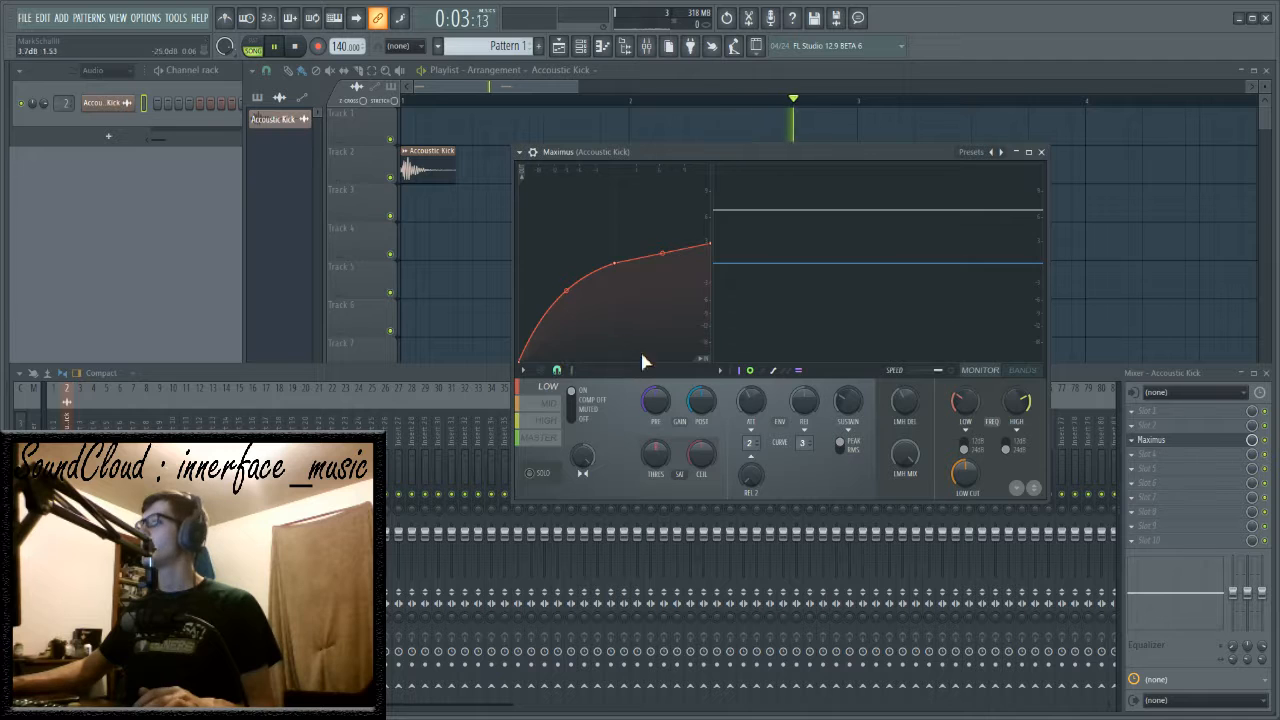
# - Switch to the Mid band and play the kick repeatedly to examine its response in the monitor display
pyautogui.click(550, 405)
pyautogui.press('space')
pyautogui.press('space')
pyautogui.press('space')
pyautogui.press('space')
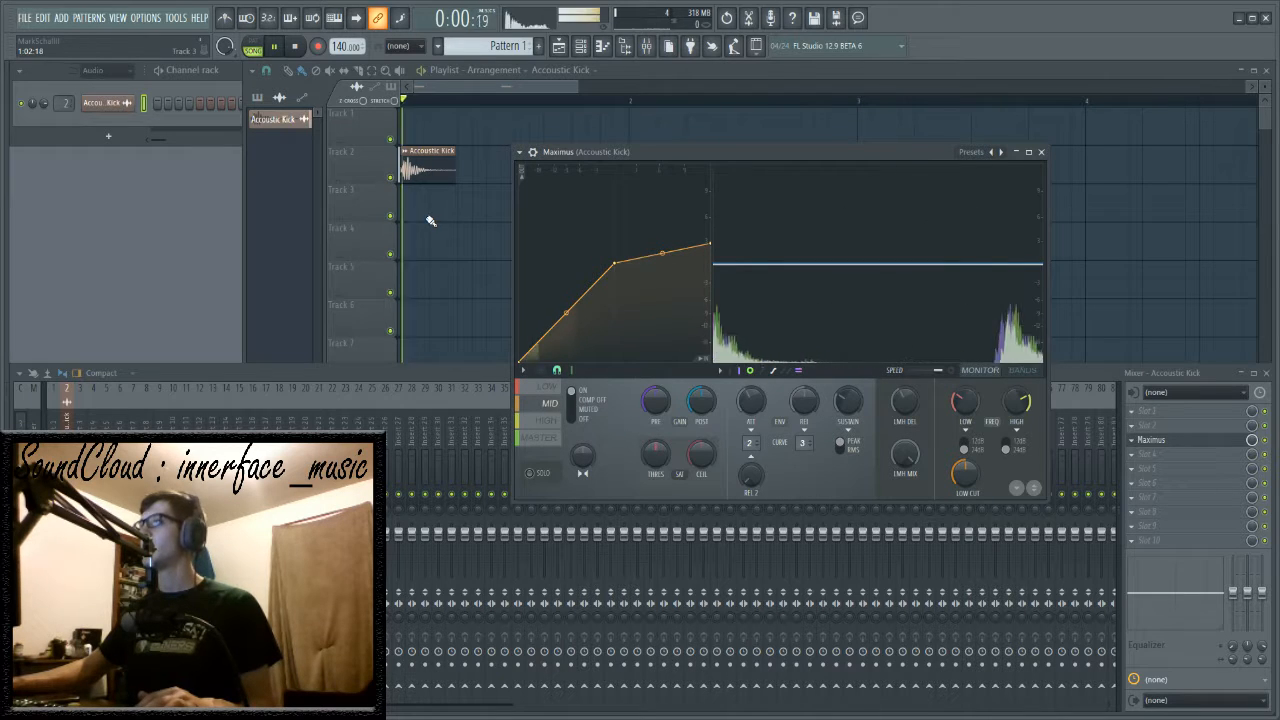
pyautogui.press('space')
pyautogui.press('space')
pyautogui.press('space')
pyautogui.press('space')
pyautogui.press('space')
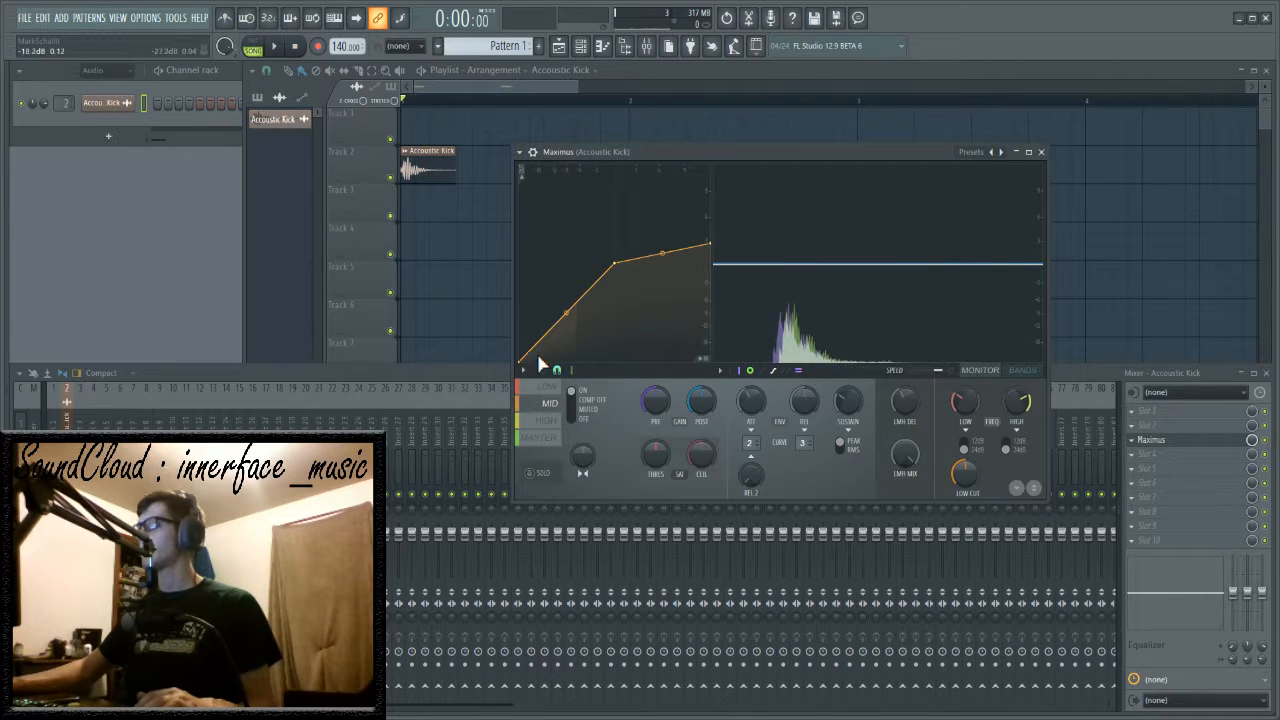
# - Play the kick with Maximus bypassed in its mixer slot for comparison
pyautogui.click(1268, 444)
pyautogui.press('space')
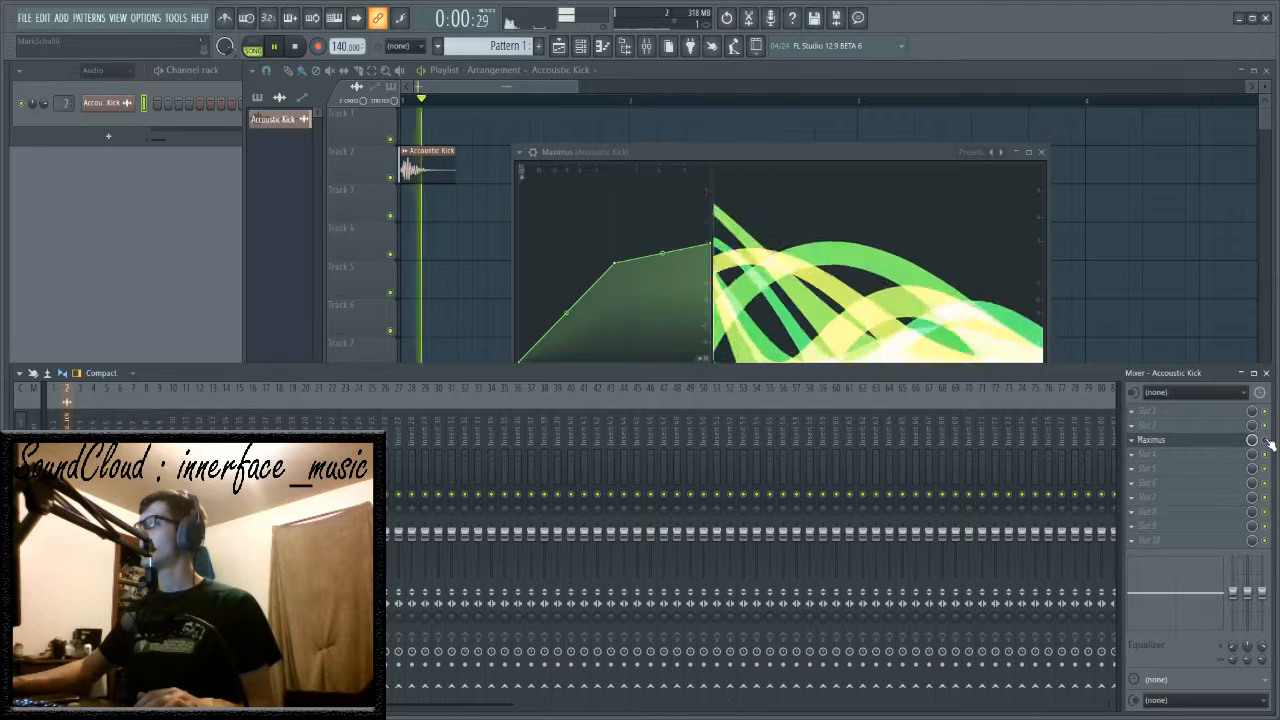
pyautogui.press('space')
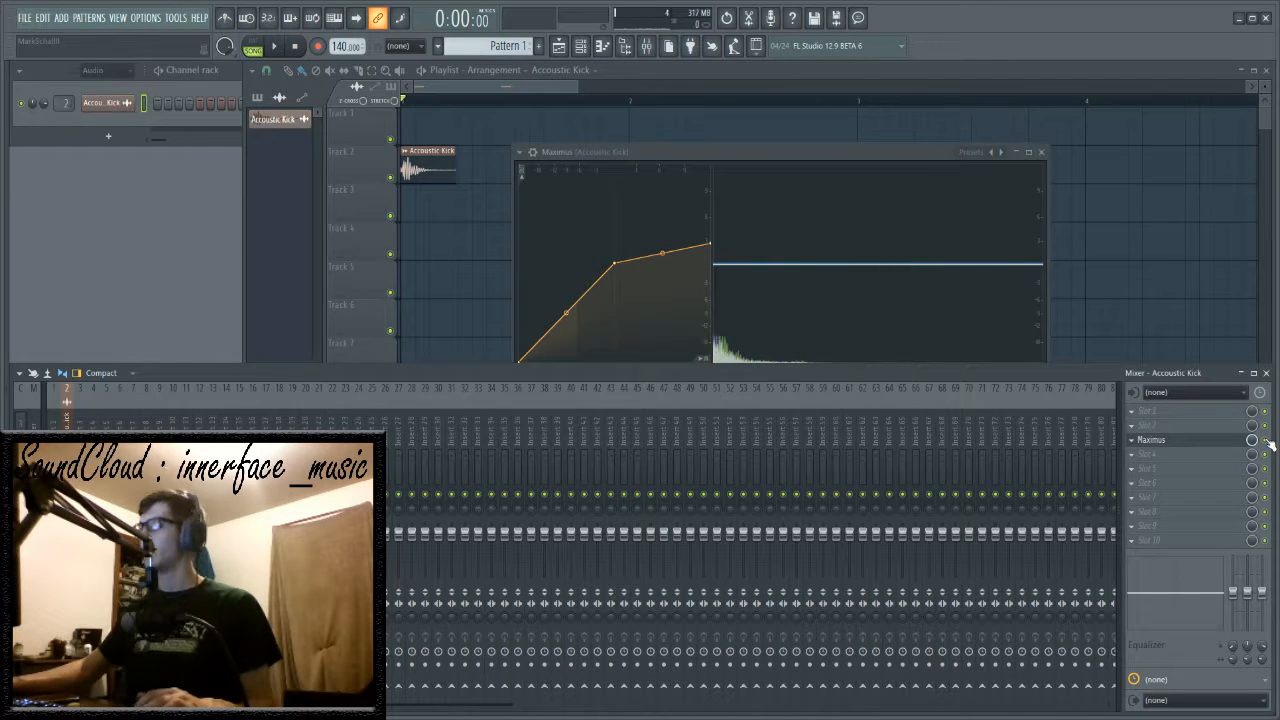
# - Return to the Low band and lower its saturation threshold after auditioning the kick
pyautogui.moveTo(709, 155); pyautogui.dragTo(663, 128)
pyautogui.click(505, 365)
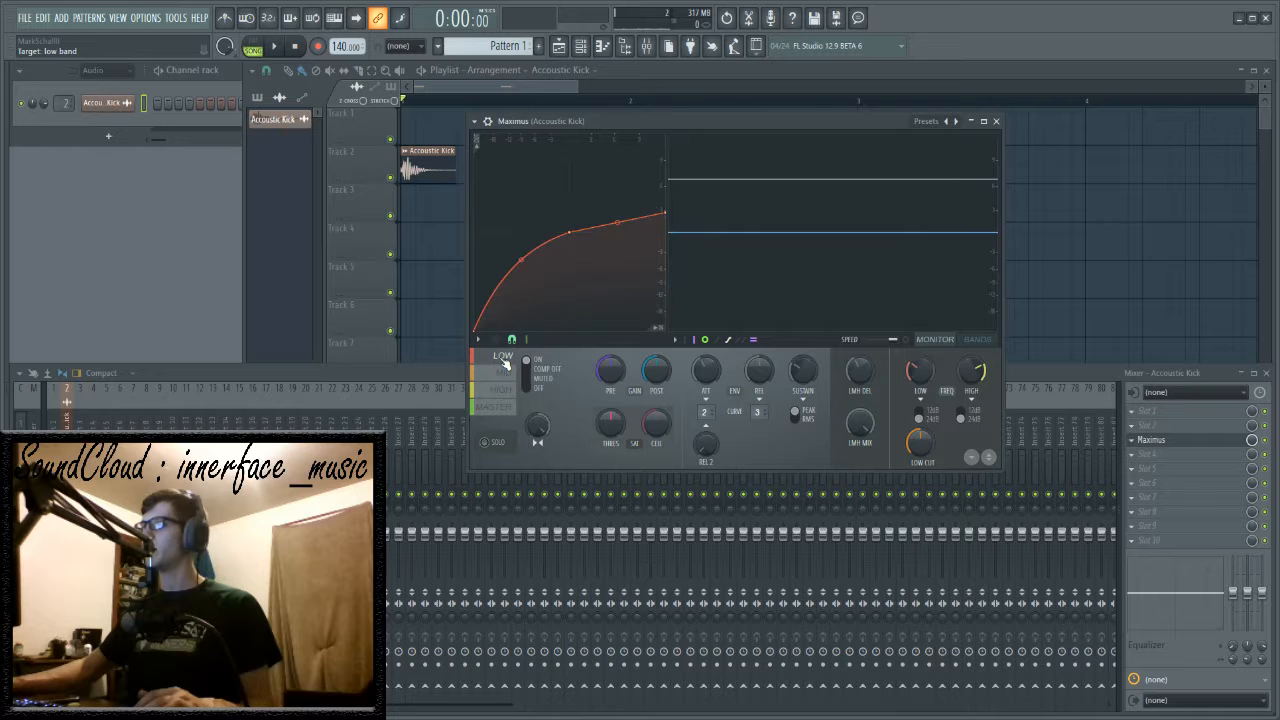
pyautogui.press('space')
pyautogui.press('space')
pyautogui.moveTo(617, 425); pyautogui.dragTo(617, 455)
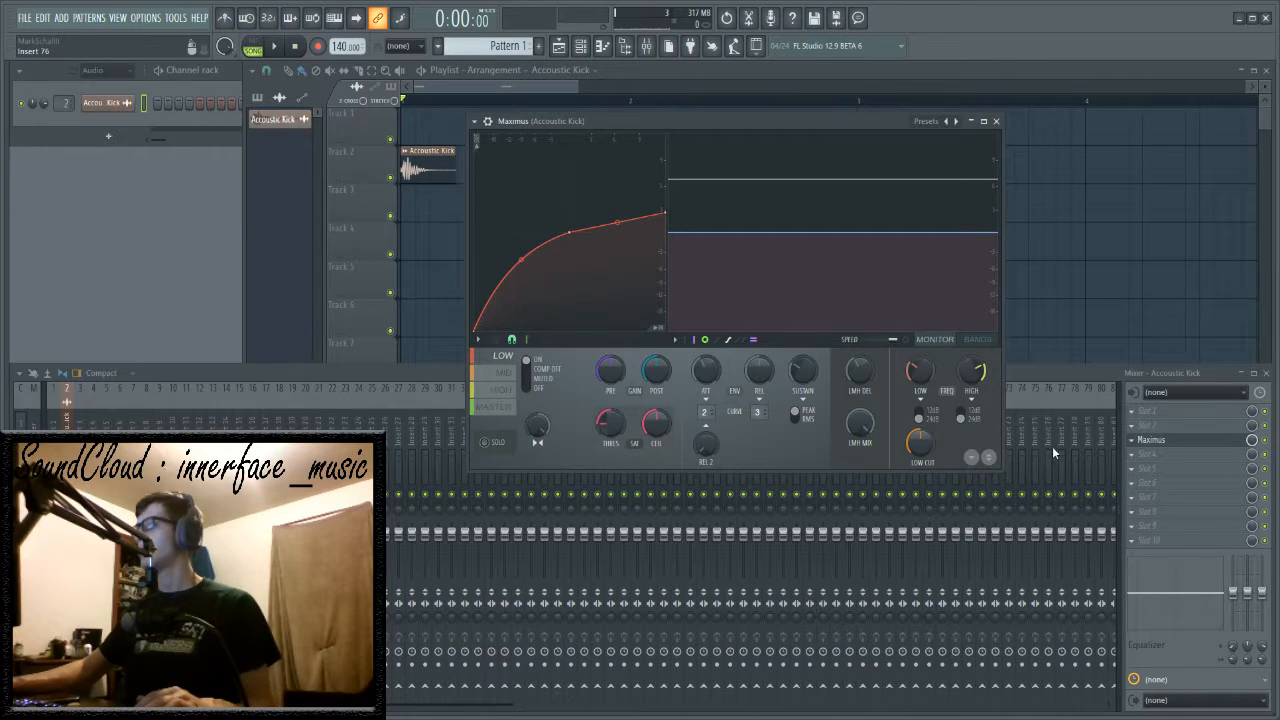
# - Examine how the frequency range is split between the Low, Mid and High bands in the Bands display
pyautogui.click(979, 341)
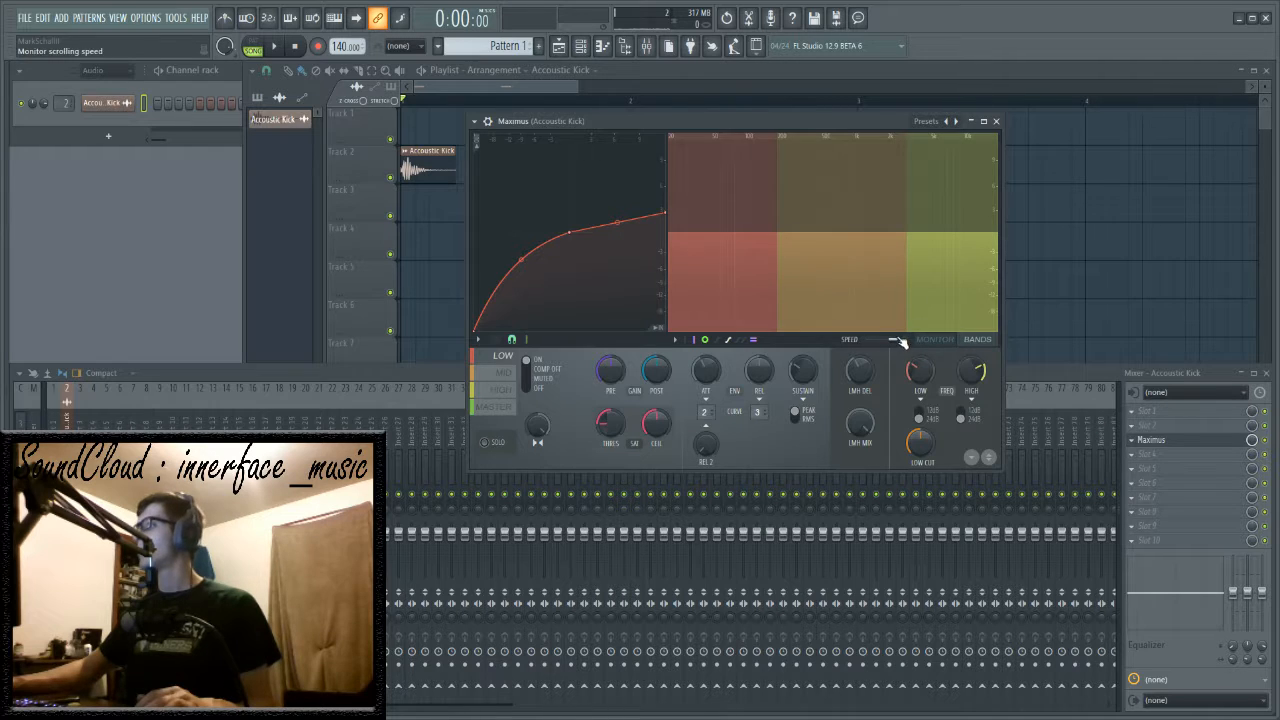
pyautogui.click(977, 340)
pyautogui.click(977, 340)
pyautogui.click(977, 340)
pyautogui.click(977, 340)
pyautogui.click(977, 340)
pyautogui.click(977, 341)
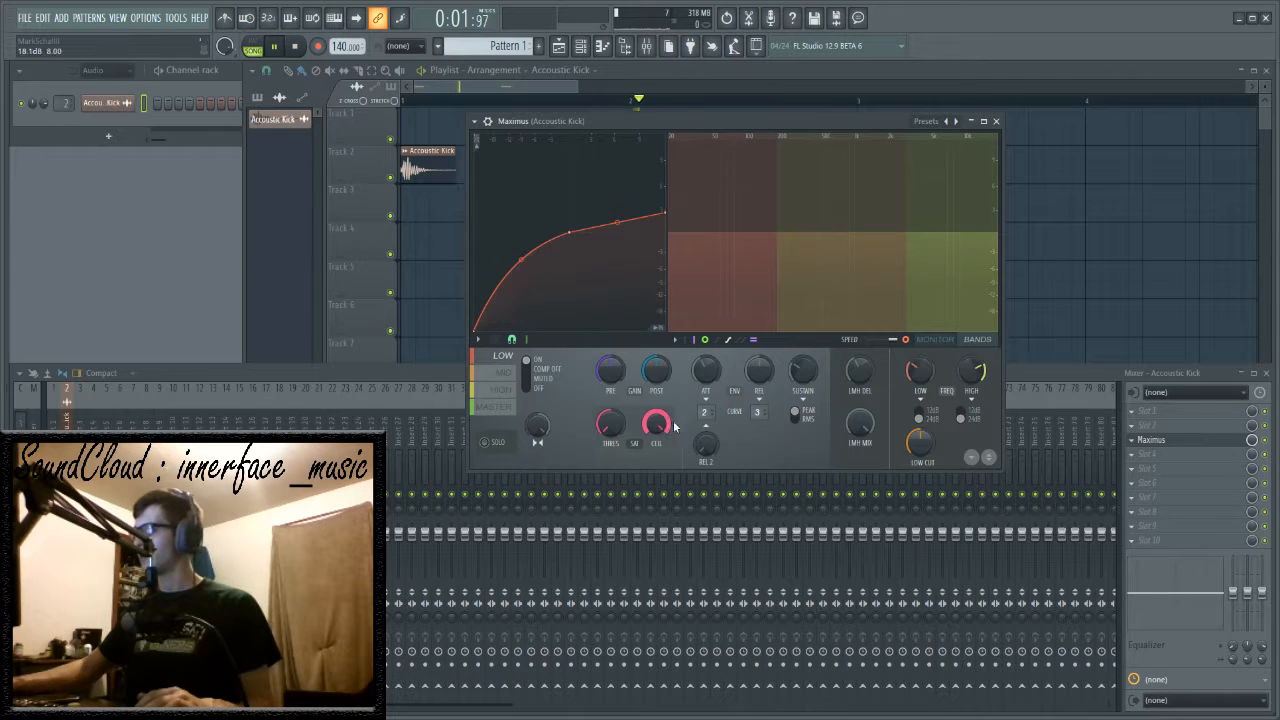
# - Raise the Low band's saturation ceiling and play the kick in the Monitor display
pyautogui.press('space')
pyautogui.moveTo(677, 121); pyautogui.dragTo(705, 121)
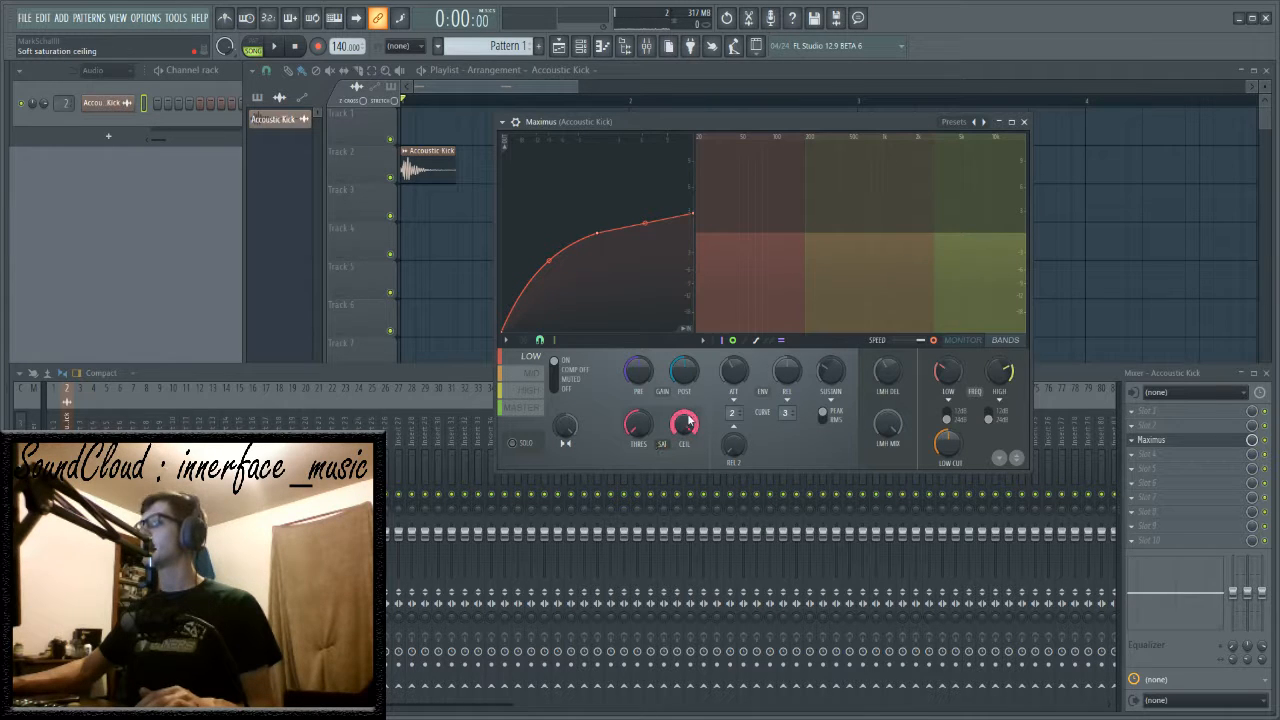
pyautogui.click(963, 340)
pyautogui.press('space')
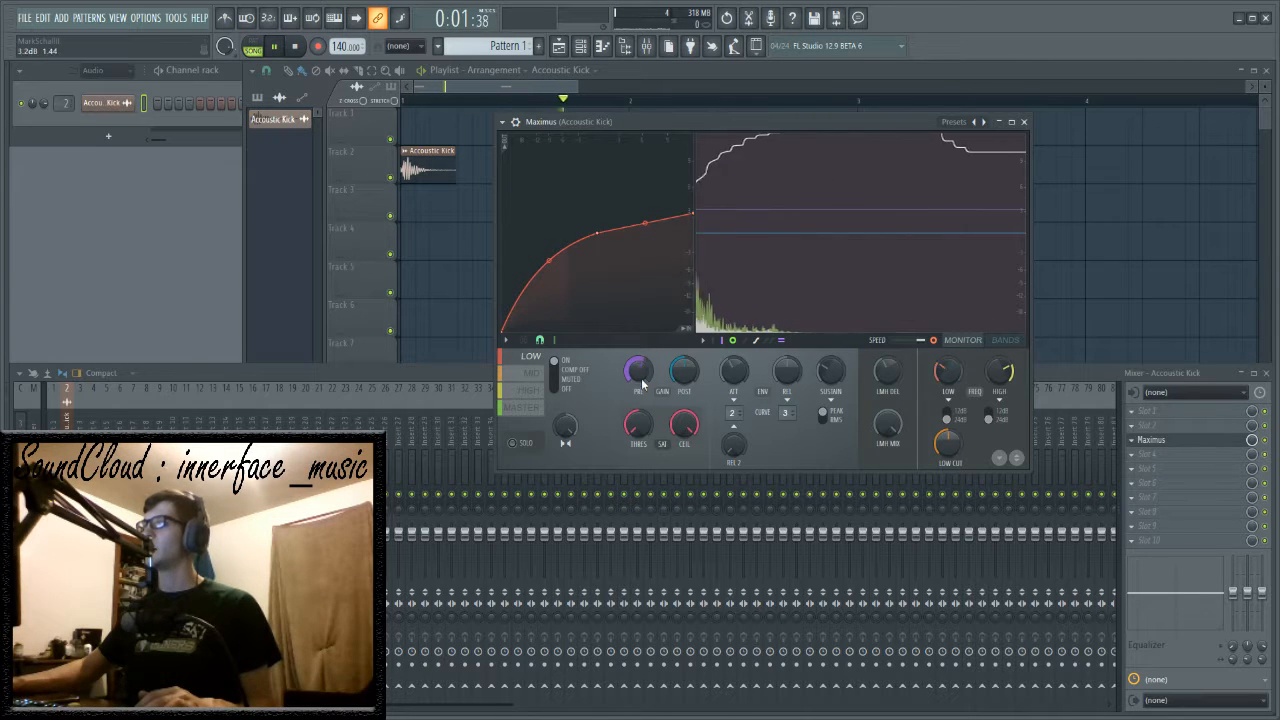
# - Try different pre gain amounts on the Low band while playing the kick
pyautogui.press('space')
pyautogui.moveTo(607, 121); pyautogui.dragTo(581, 114)
pyautogui.moveTo(661, 116)
pyautogui.mouseDown()
pyautogui.moveTo(700, 118)
pyautogui.moveTo(683, 125)
pyautogui.mouseUp()
pyautogui.press('space')
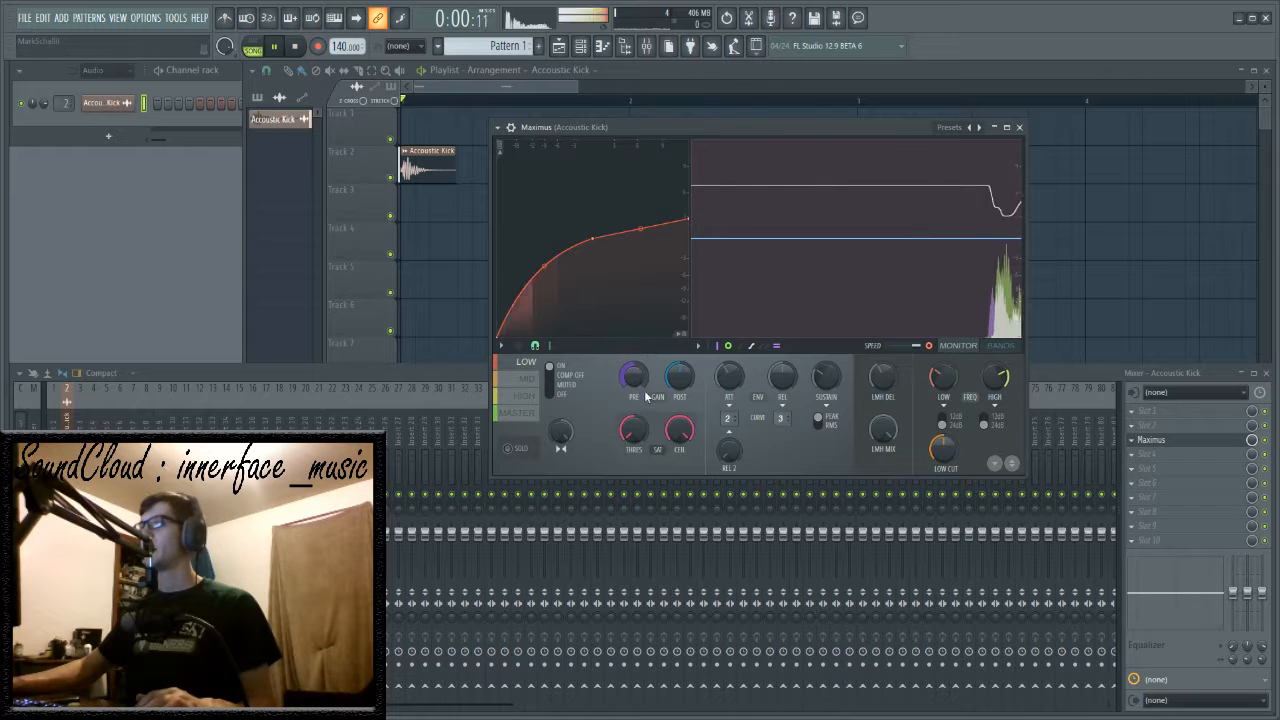
pyautogui.press('space')
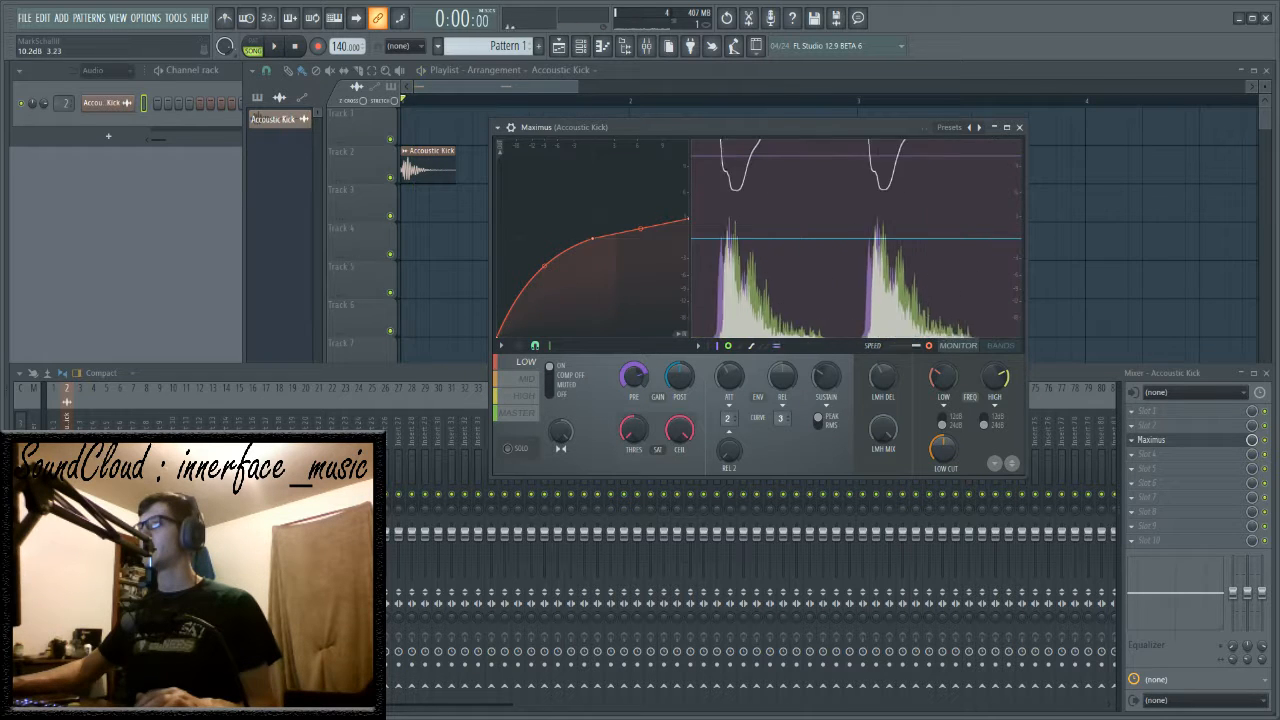
pyautogui.press('space')
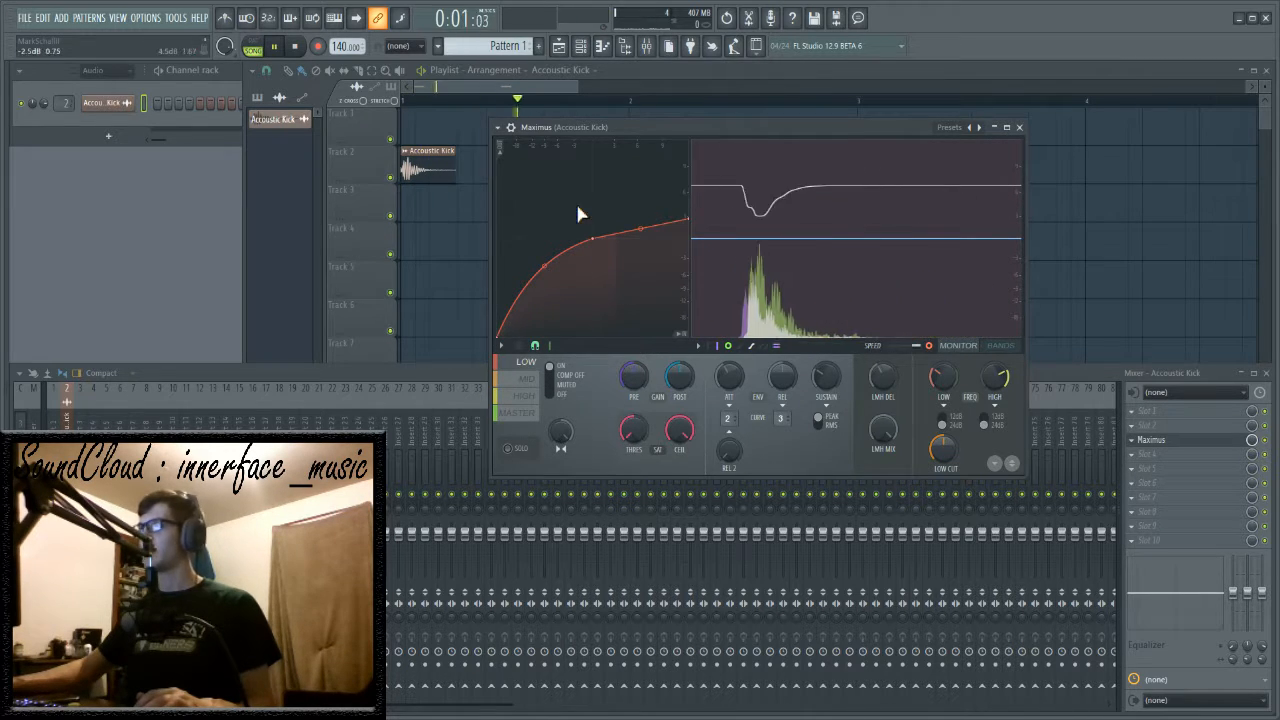
# - Enlarge and reposition the Maximus window, and raise the Low band's pre gain slightly while playing the kick
pyautogui.moveTo(620, 126); pyautogui.dragTo(348, 60)
pyautogui.moveTo(517, 70); pyautogui.dragTo(401, 68)
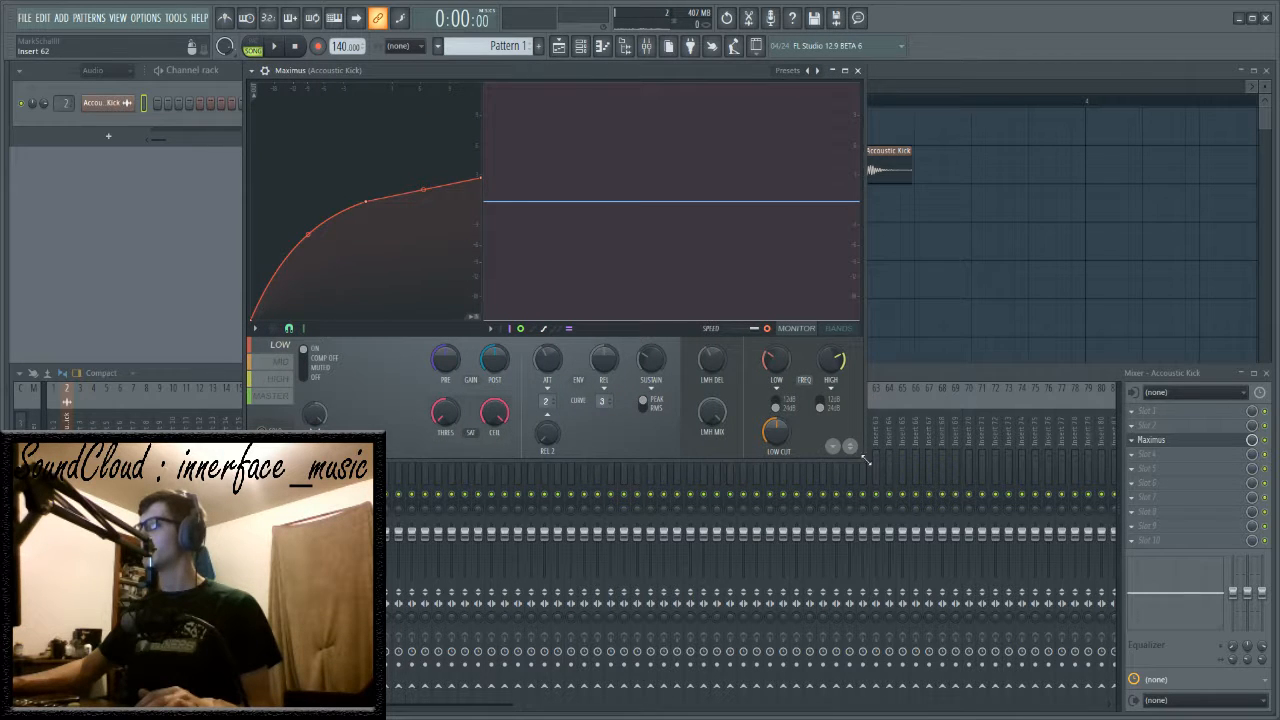
pyautogui.moveTo(866, 459); pyautogui.dragTo(955, 493)
pyautogui.moveTo(492, 69); pyautogui.dragTo(652, 162)
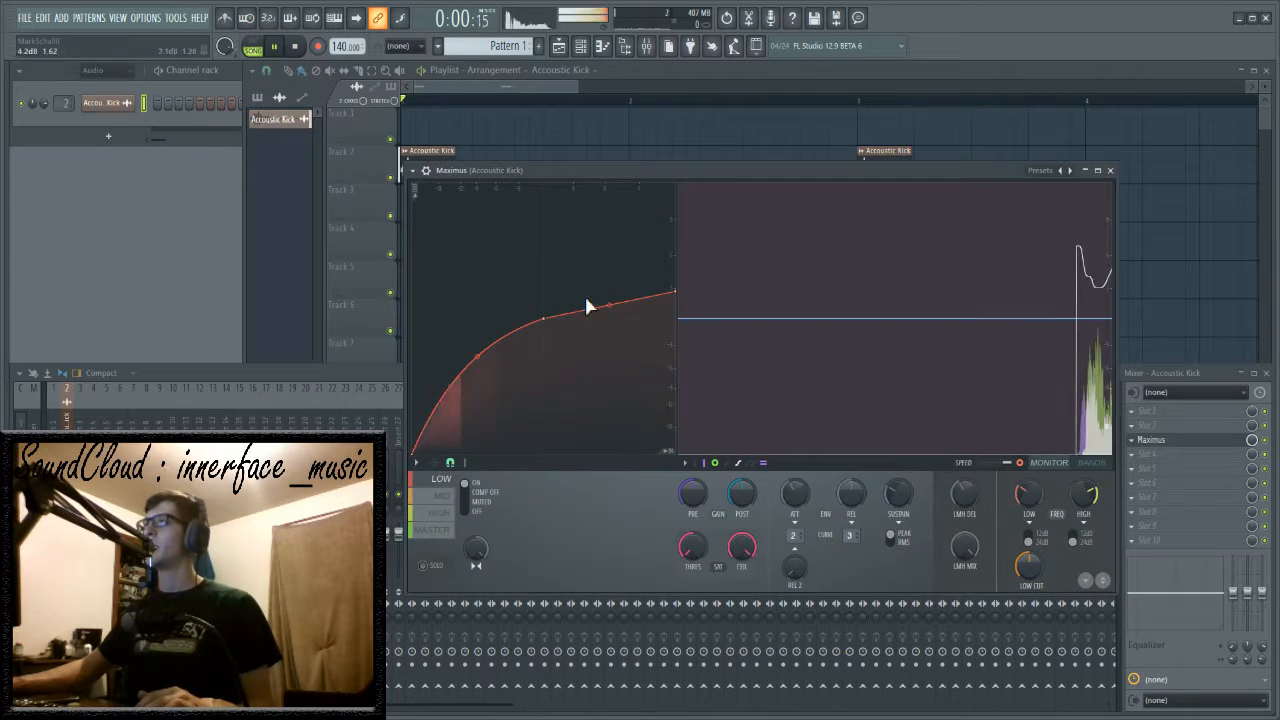
pyautogui.press('space')
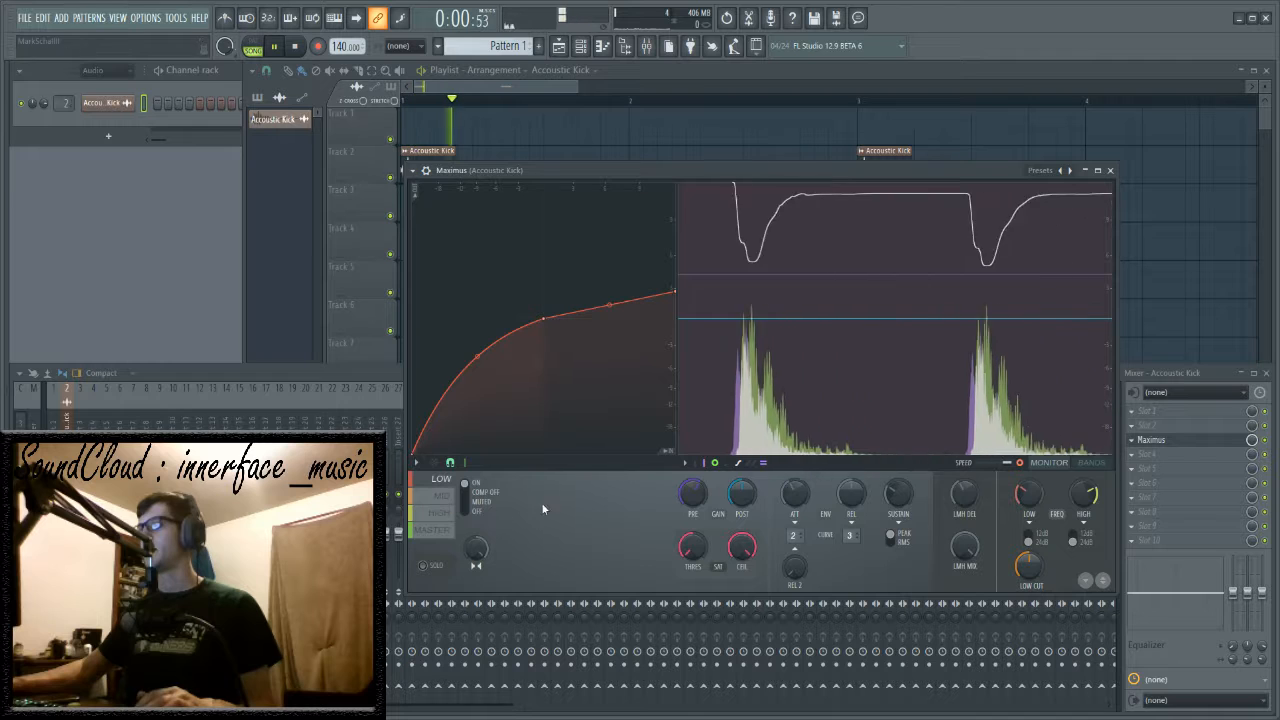
pyautogui.press('space')
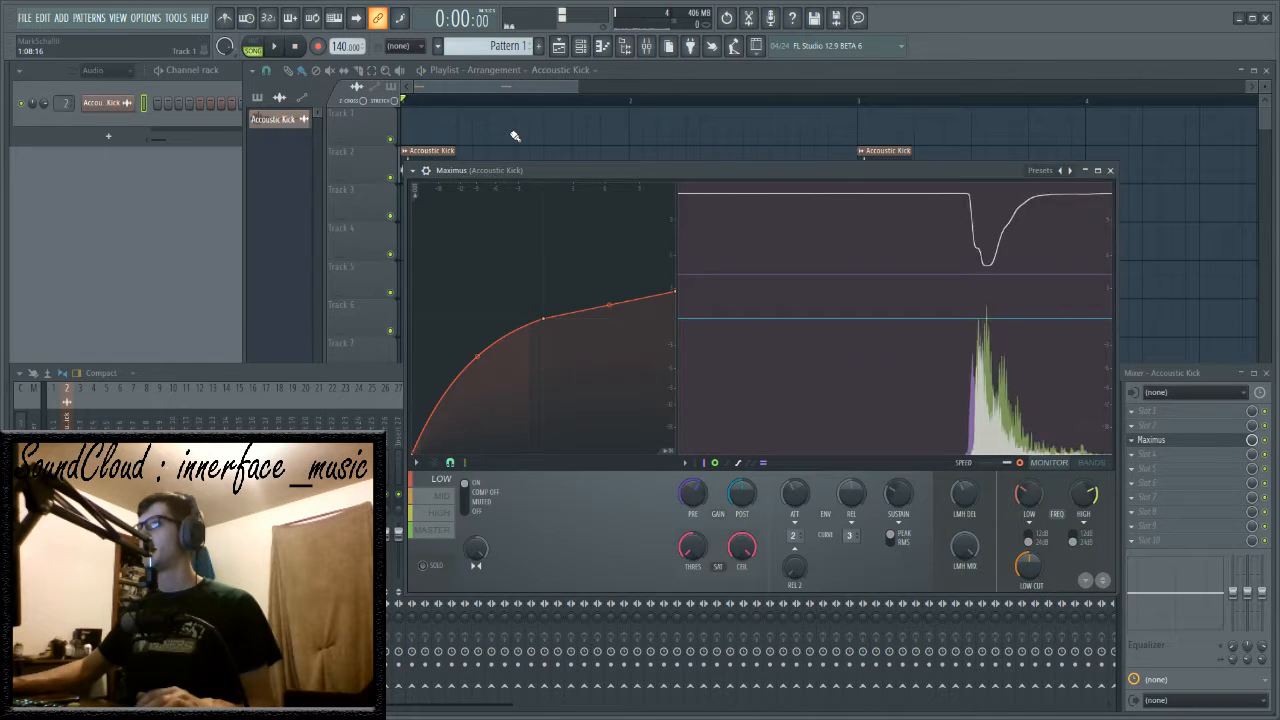
# - Open the acoustic kick's sample settings from its playlist clip and change its declicking mode
pyautogui.doubleClick(427, 156)
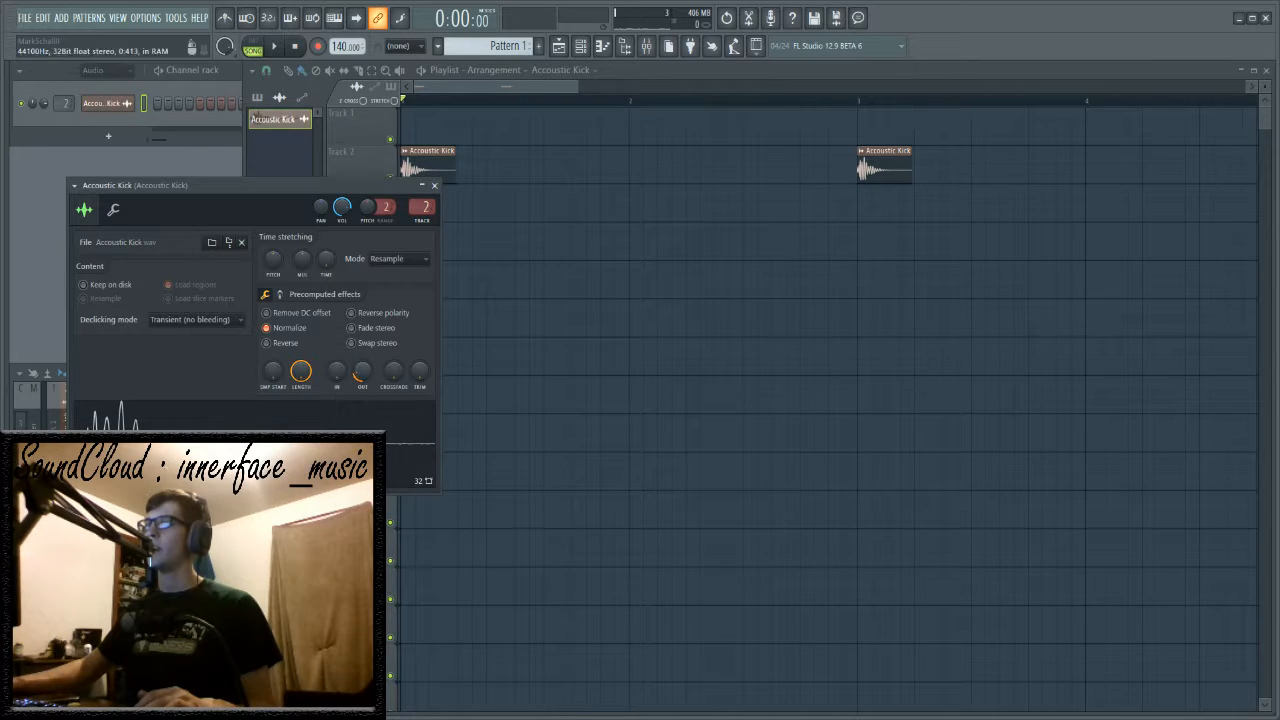
pyautogui.press('space')
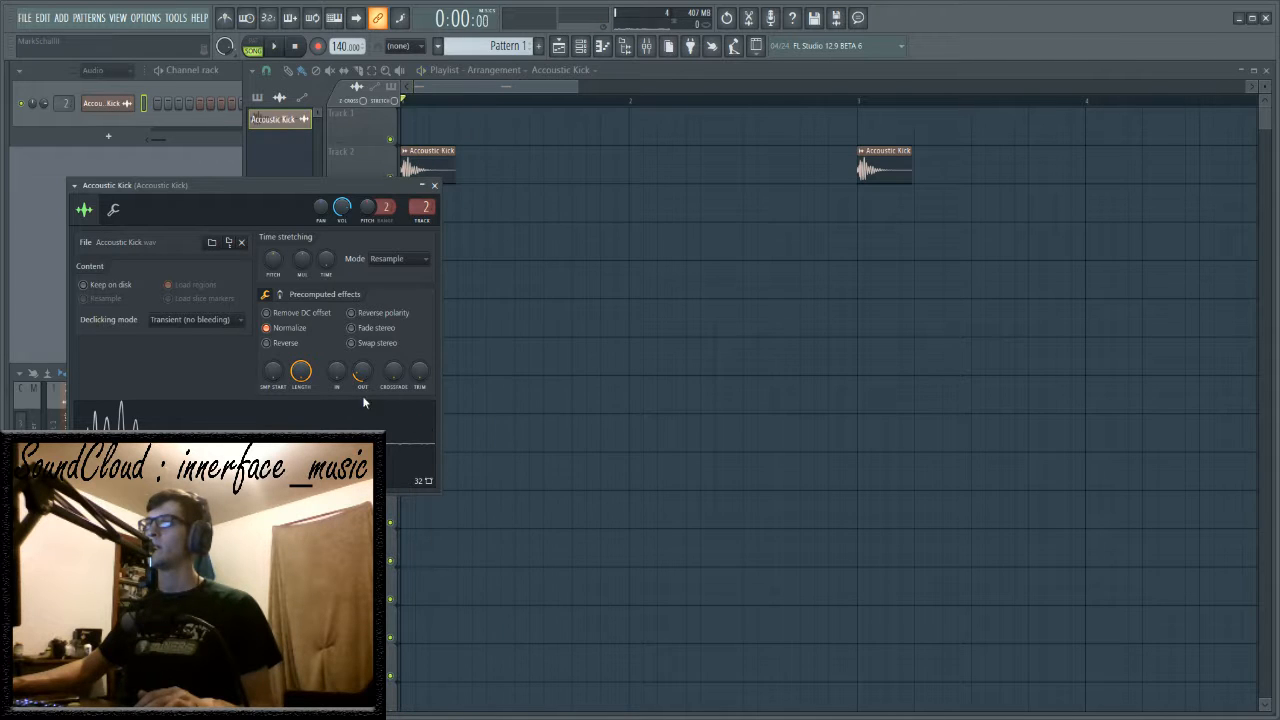
pyautogui.click(229, 321)
pyautogui.click(205, 374)
pyautogui.click(434, 186)
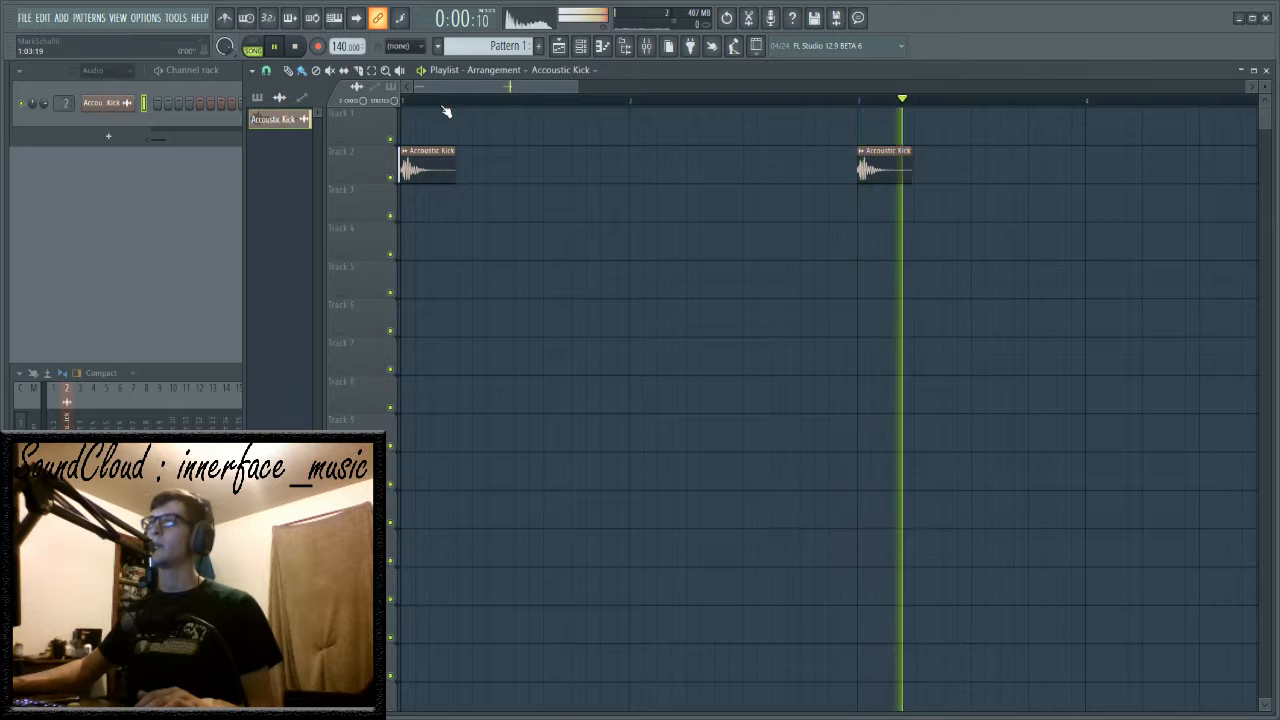
# - Place a second acoustic kick clip directly after the first one on Track 2 and play them back
pyautogui.scroll(4, 541, 158)
pyautogui.press('space')
pyautogui.scroll(1, 541, 158)
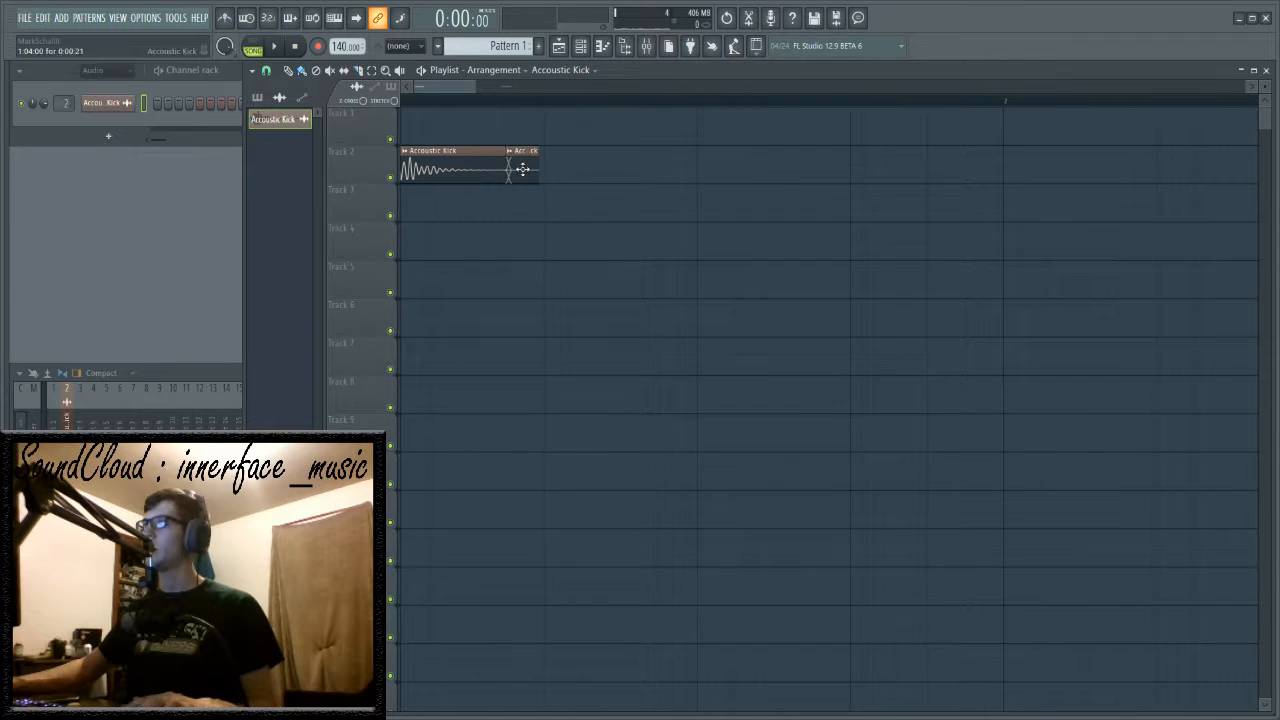
pyautogui.press('space')
pyautogui.moveTo(440, 87); pyautogui.dragTo(469, 90)
pyautogui.scroll(-1, 464, 101)
pyautogui.scroll(-2, 466, 104)
# - Rearrange the kick clips on Track 2 so they start at bars 1 and 3, and play them back
pyautogui.moveTo(466, 146); pyautogui.dragTo(777, 203)
pyautogui.rightClick(988, 174)
pyautogui.press('space')
pyautogui.press('space')
pyautogui.moveTo(446, 172)
pyautogui.mouseDown()
pyautogui.moveTo(826, 229)
pyautogui.moveTo(976, 231)
pyautogui.mouseUp()
pyautogui.press('space')
pyautogui.press('space')
pyautogui.press('space')
# - Reopen Maximus on the kick's mixer track and bend the lower segment of the Mid band's compression curve upward
pyautogui.press('F9')
pyautogui.click(1152, 442)
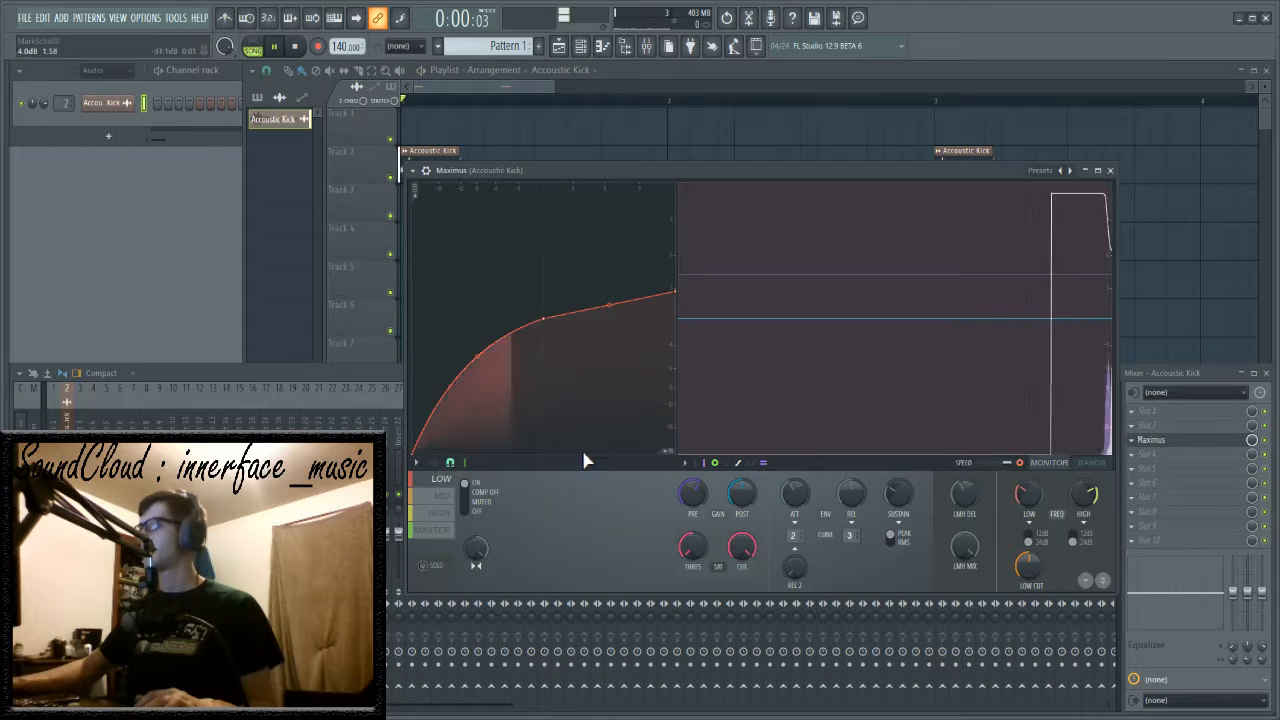
pyautogui.moveTo(479, 384); pyautogui.dragTo(477, 365)
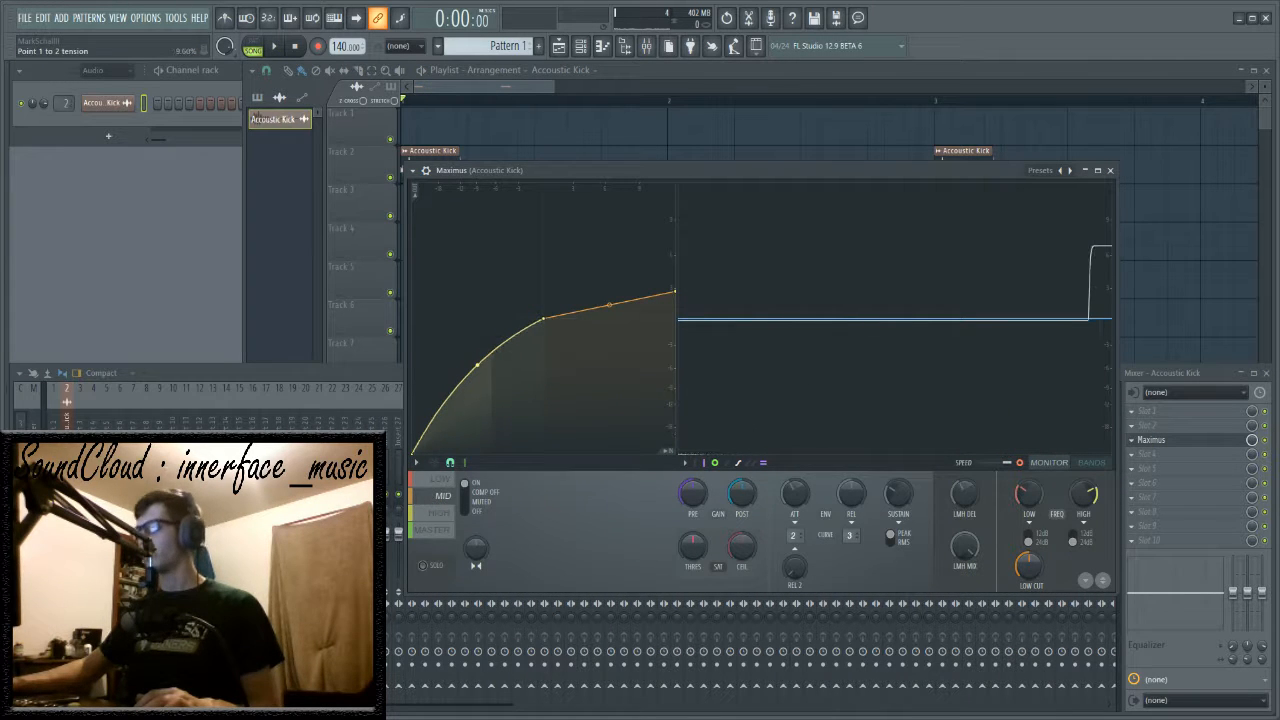
pyautogui.press('space')
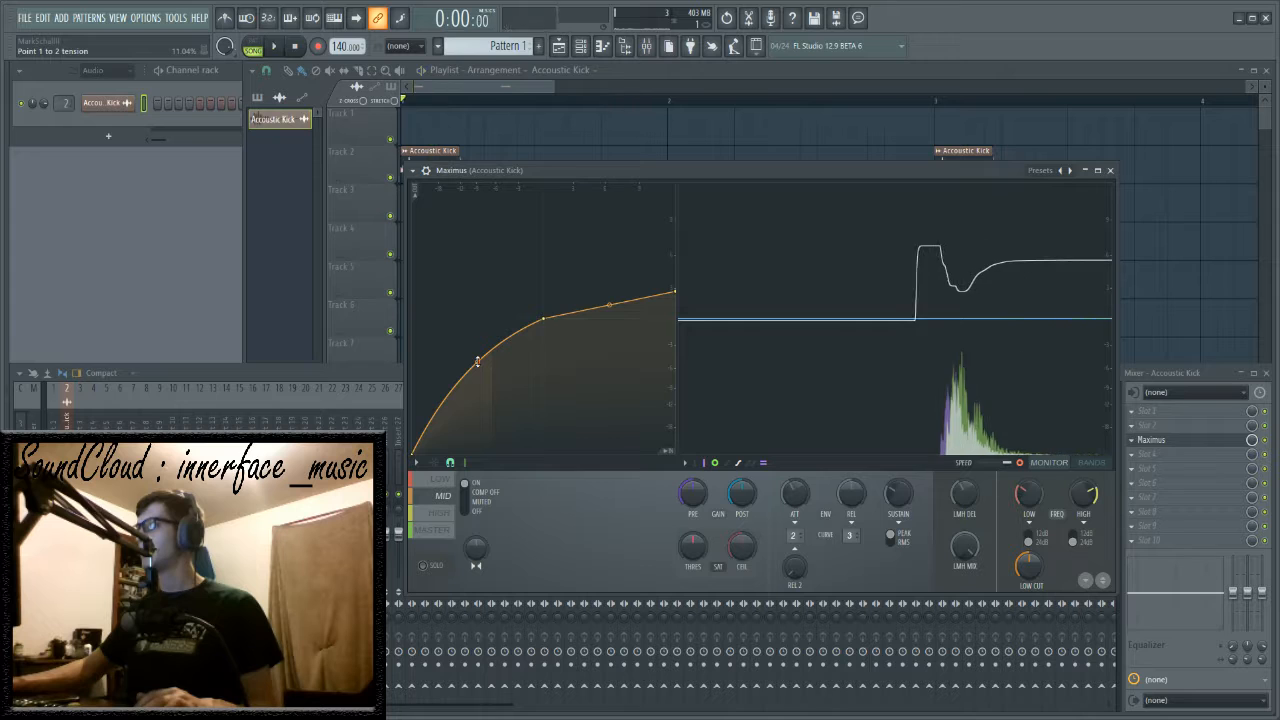
pyautogui.press('space')
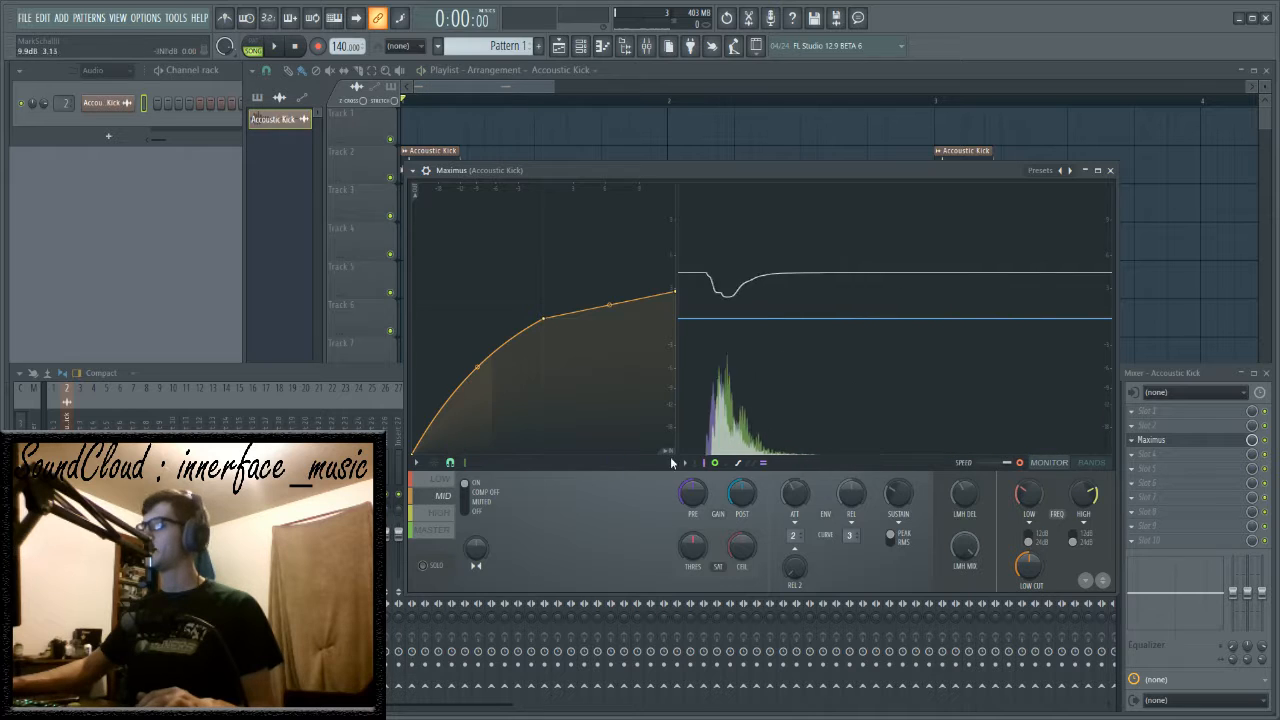
# - Lower the Mid band's saturation threshold and audition the kick
pyautogui.moveTo(626, 176); pyautogui.dragTo(569, 136)
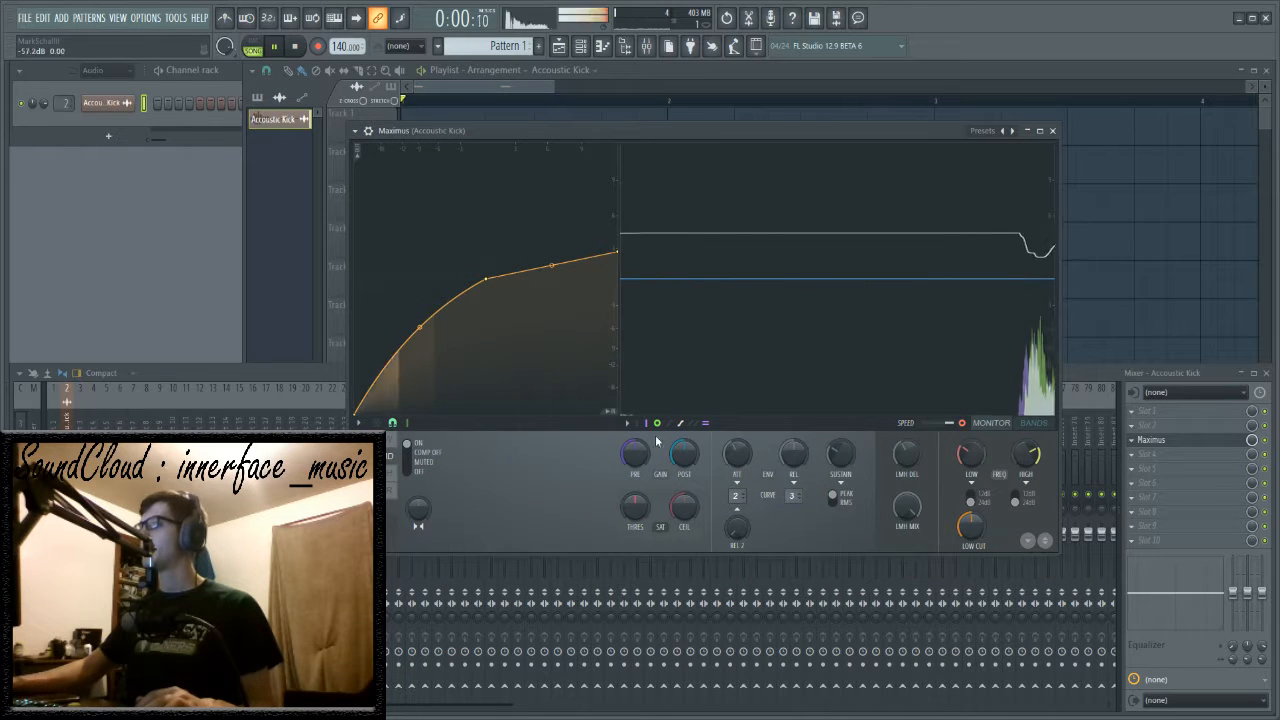
pyautogui.moveTo(634, 507); pyautogui.dragTo(633, 570)
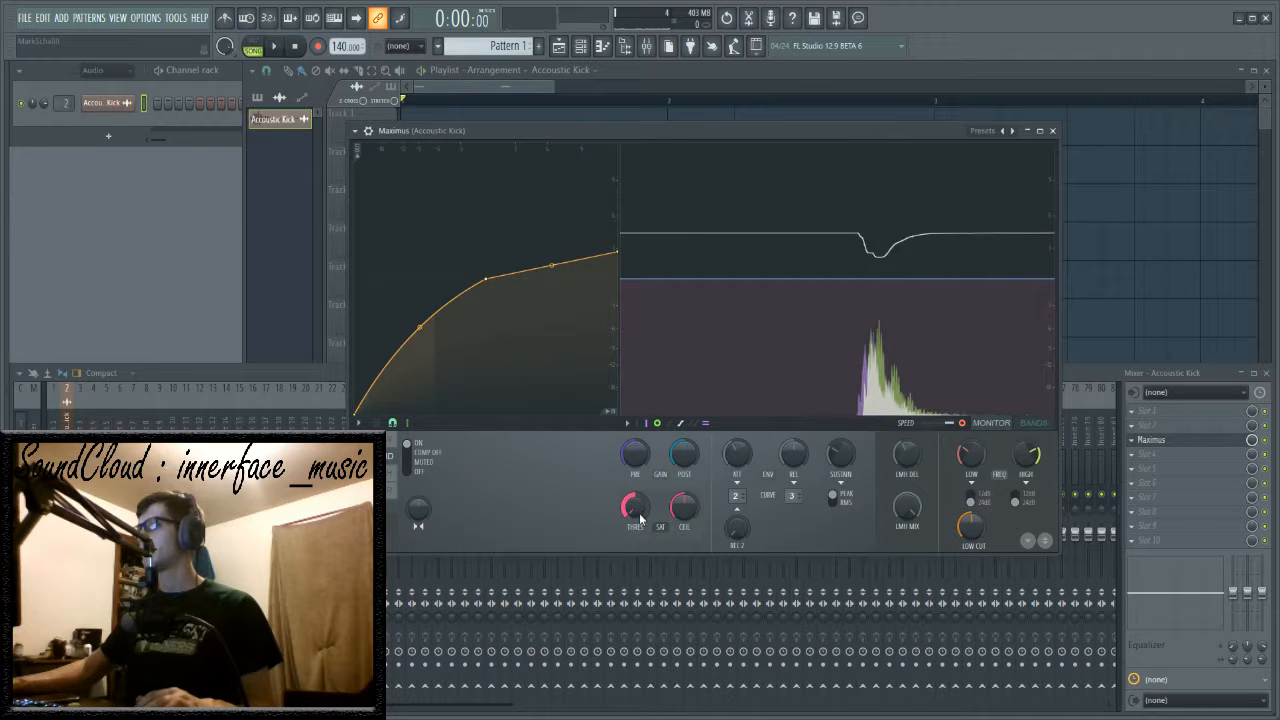
pyautogui.press('space')
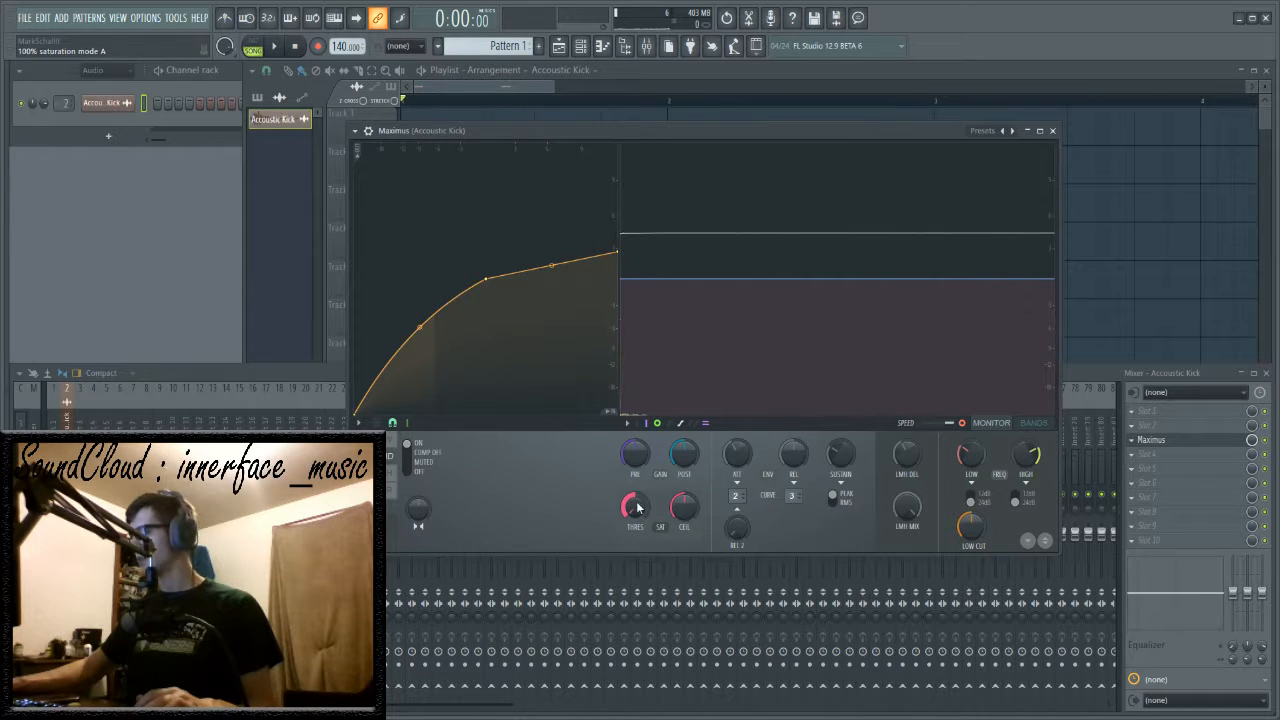
pyautogui.press('space')
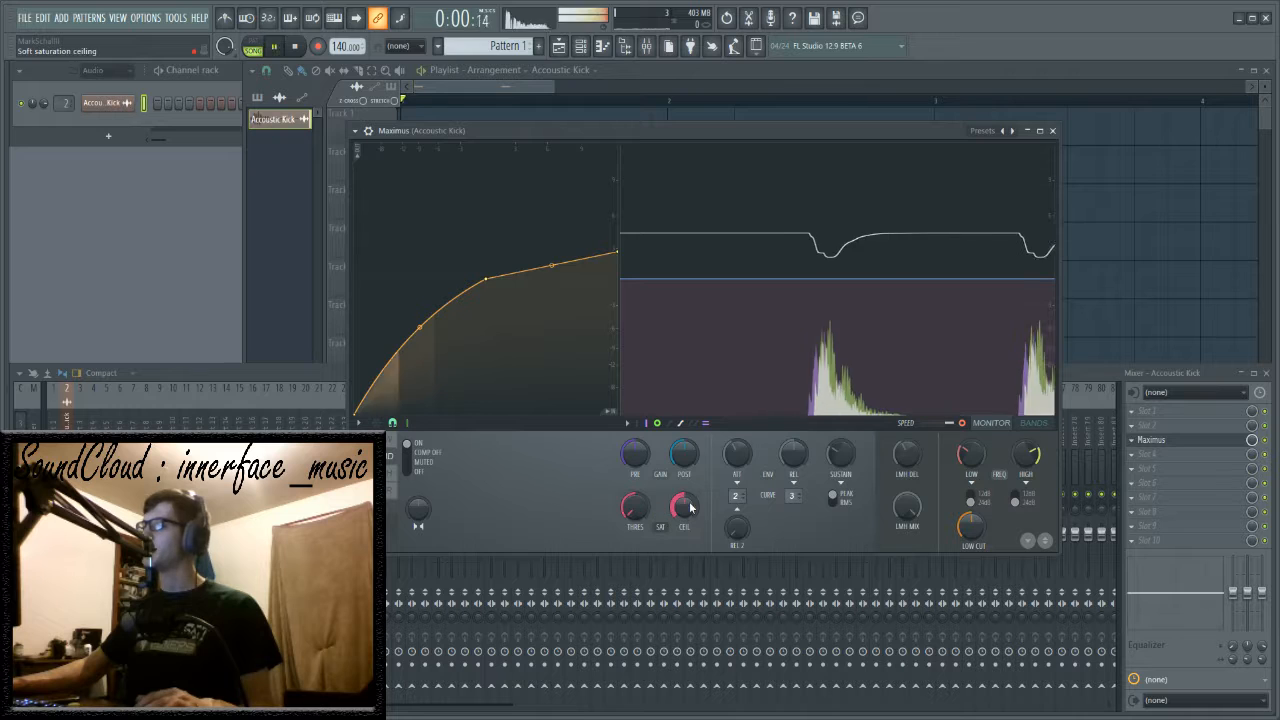
# - Raise the Mid band's saturation ceiling and play the kick again
pyautogui.press('space')
pyautogui.moveTo(685, 510); pyautogui.dragTo(685, 460)
pyautogui.press('space')
pyautogui.press('space')
pyautogui.press('space')
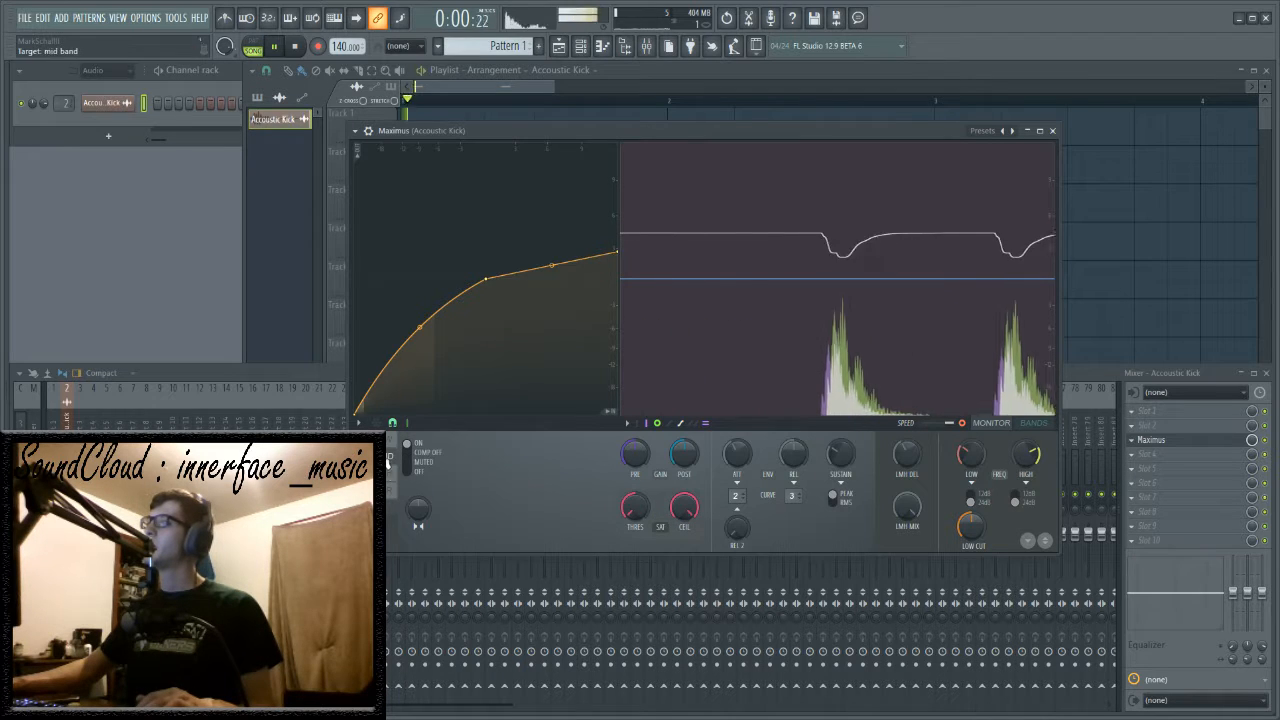
# - Play the kick repeatedly while switching between the Low and Mid bands to compare their settings and monitor displays
pyautogui.click(386, 439)
pyautogui.press('space')
pyautogui.press('space')
pyautogui.press('space')
pyautogui.press('space')
pyautogui.click(388, 456)
pyautogui.click(388, 440)
pyautogui.press('space')
pyautogui.press('space')
pyautogui.press('space')
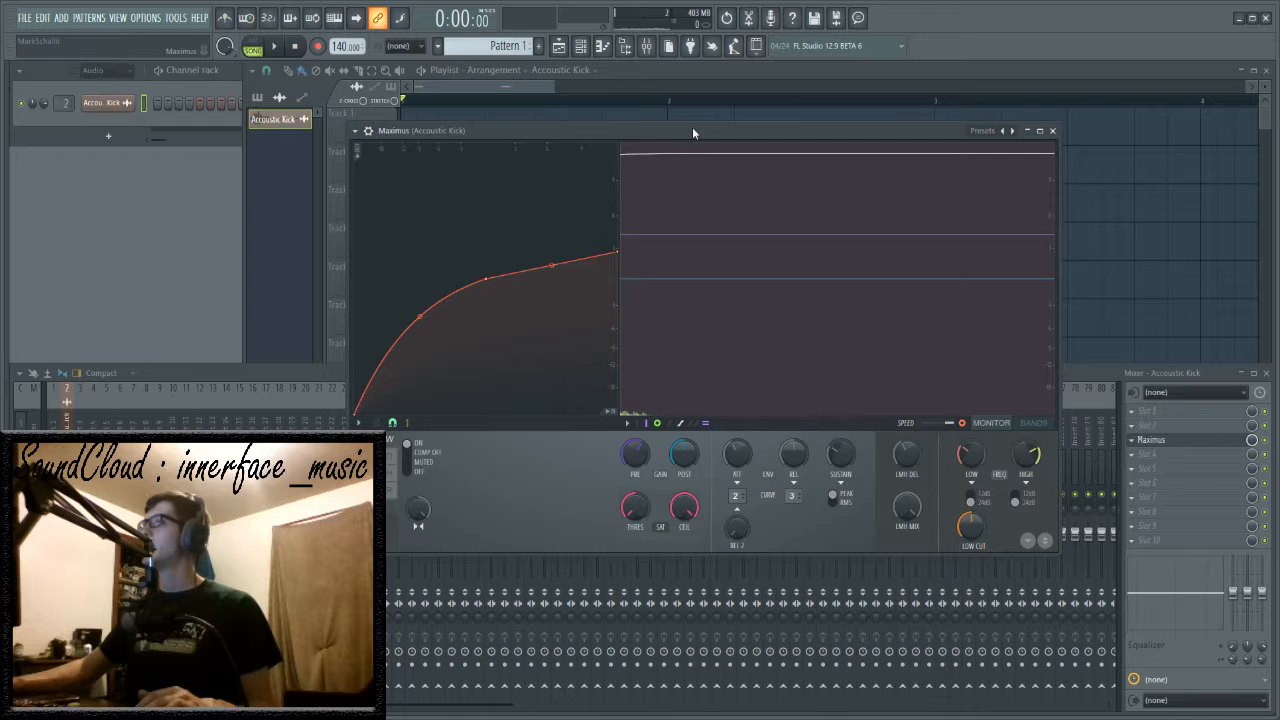
# - Enlarge the Maximus window and reposition it over the playlist while auditioning the kick
pyautogui.moveTo(692, 127); pyautogui.dragTo(719, 118)
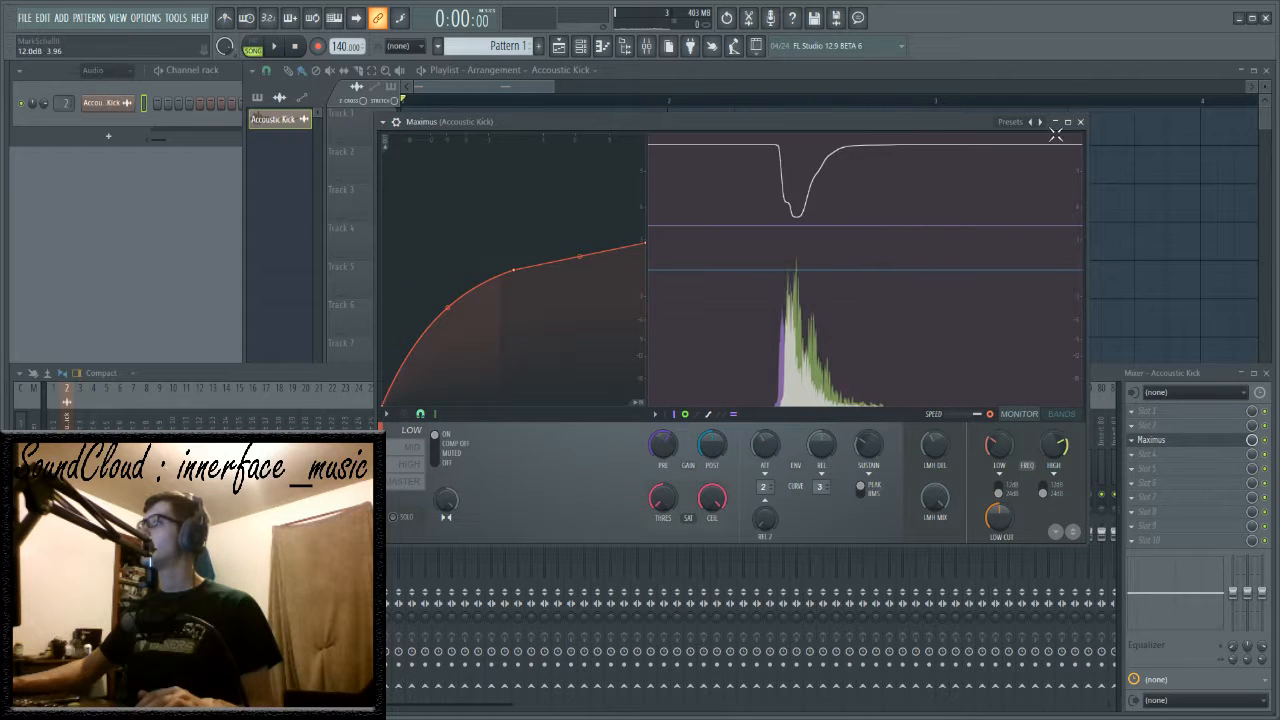
pyautogui.moveTo(916, 123); pyautogui.dragTo(850, 131)
pyautogui.moveTo(316, 131); pyautogui.dragTo(228, 119)
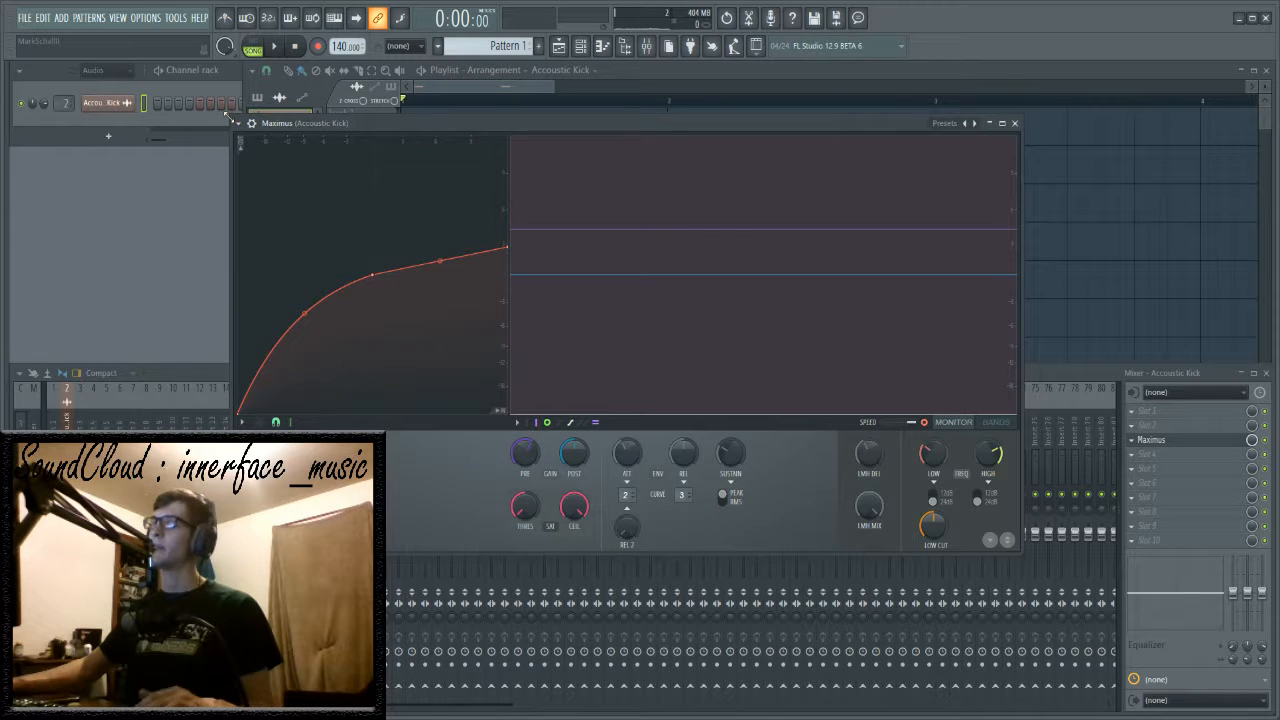
pyautogui.moveTo(228, 119); pyautogui.dragTo(206, 111)
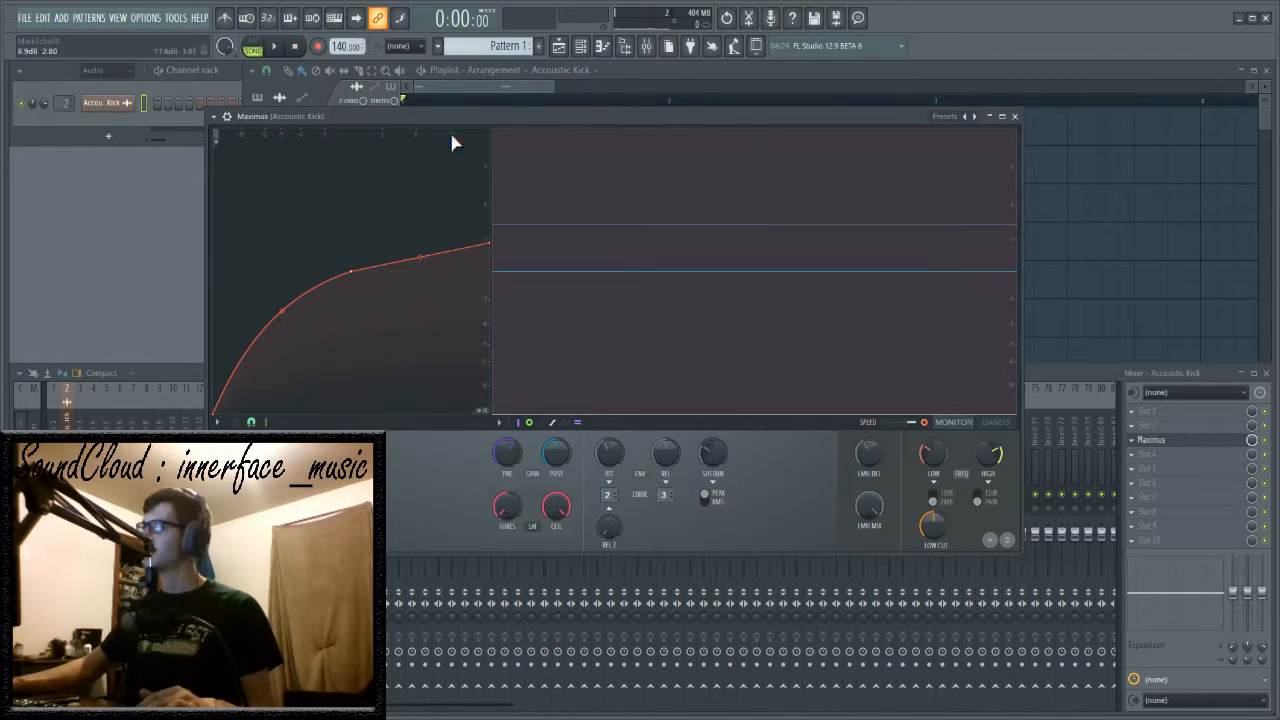
pyautogui.moveTo(726, 120); pyautogui.dragTo(798, 135)
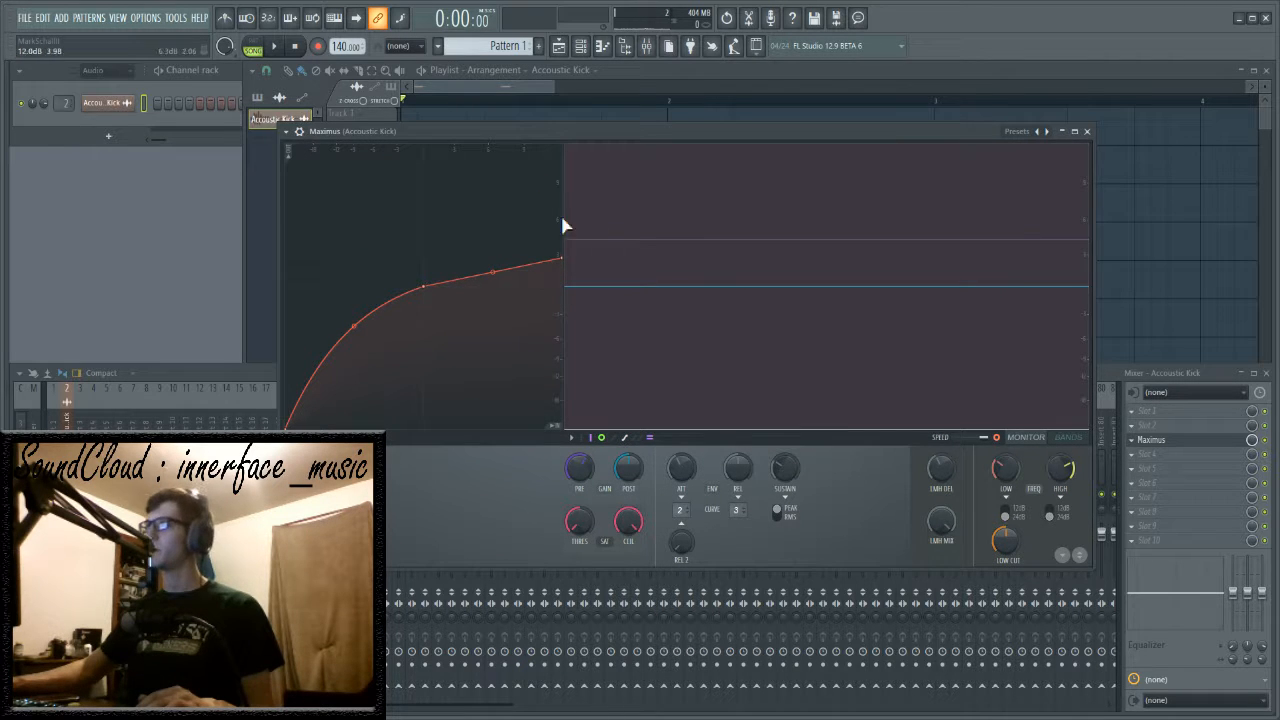
pyautogui.moveTo(563, 134); pyautogui.dragTo(532, 123)
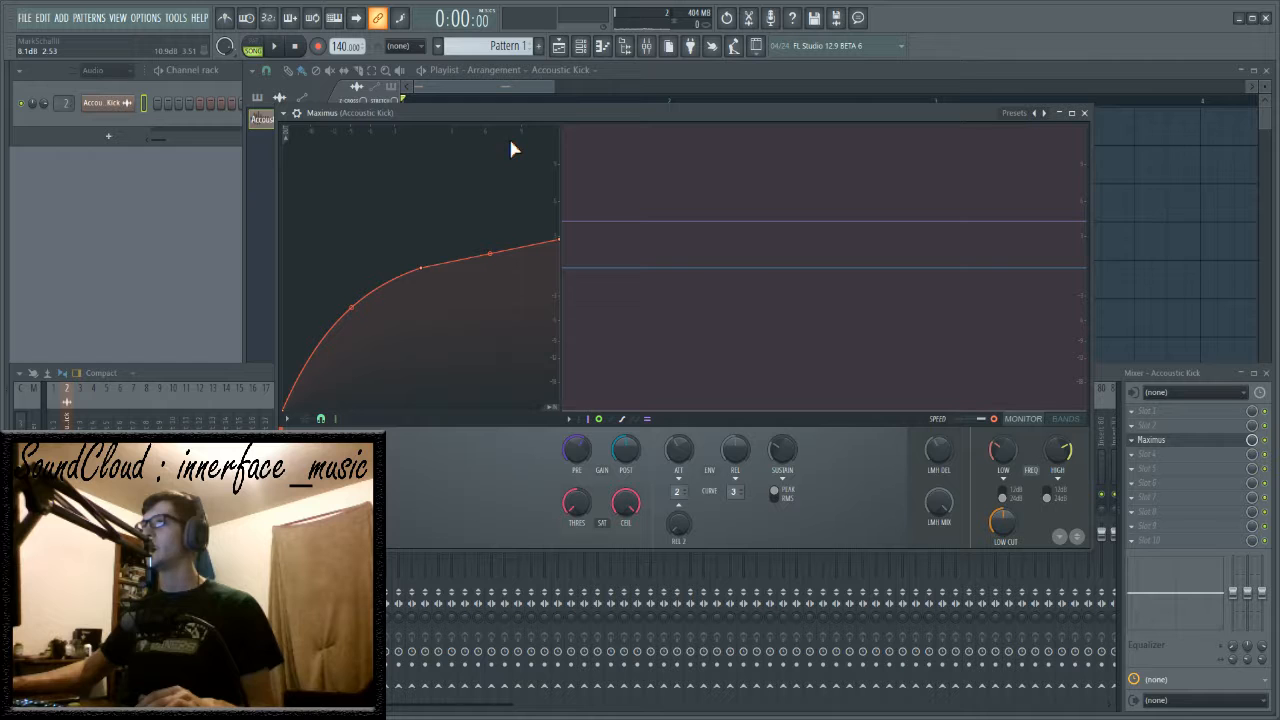
pyautogui.moveTo(421, 112); pyautogui.dragTo(368, 110)
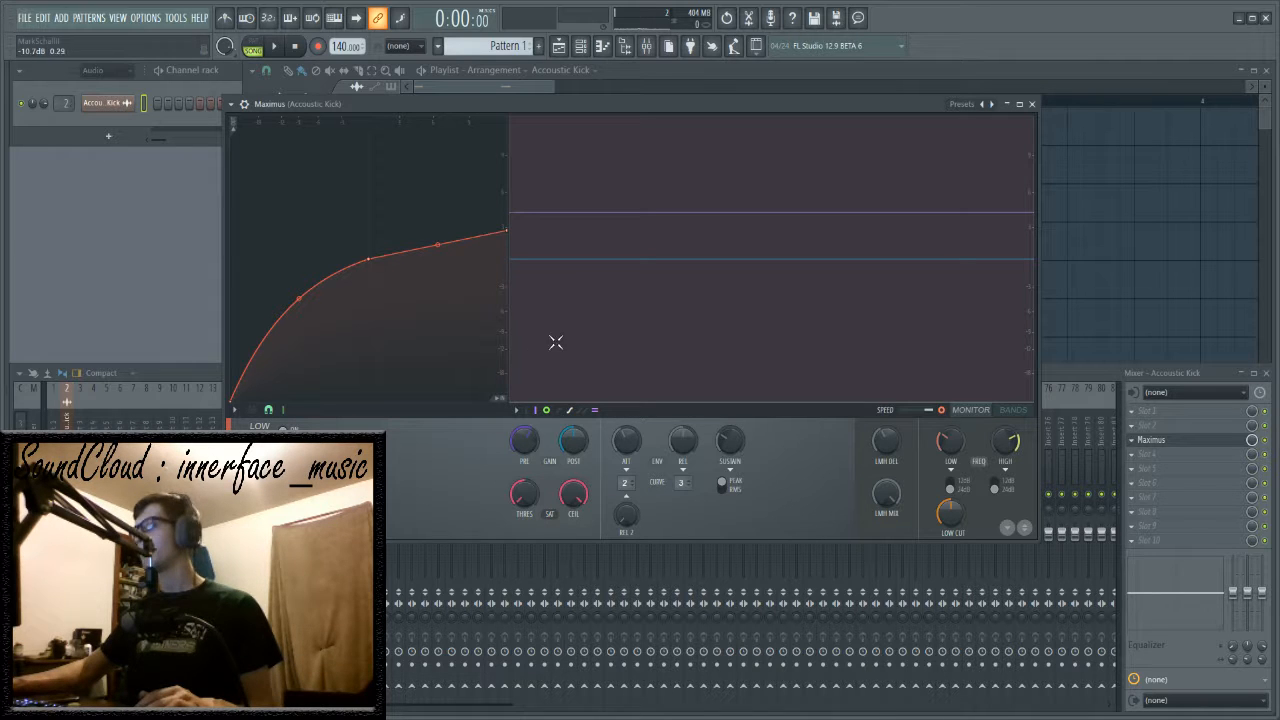
pyautogui.moveTo(522, 93)
pyautogui.mouseDown()
pyautogui.moveTo(573, 96)
pyautogui.moveTo(536, 93)
pyautogui.mouseUp()
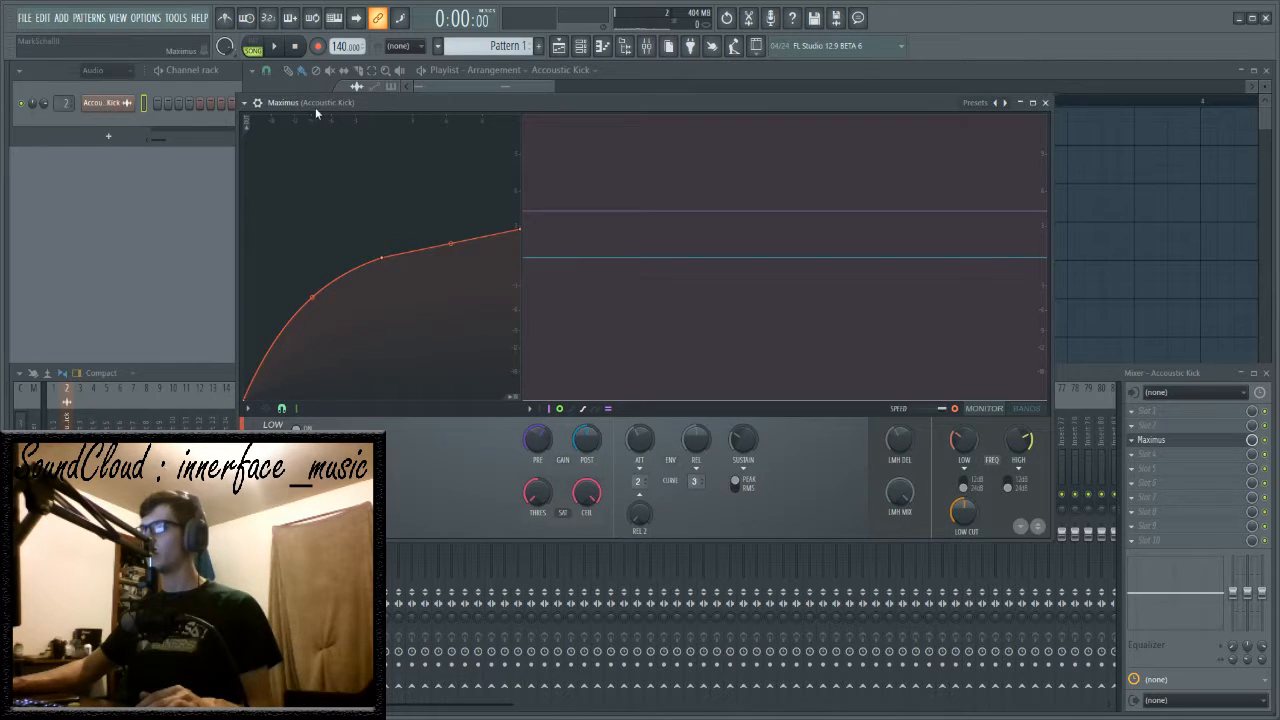
# - Close Maximus and play the acoustic kick from the playlist
pyautogui.click(1045, 103)
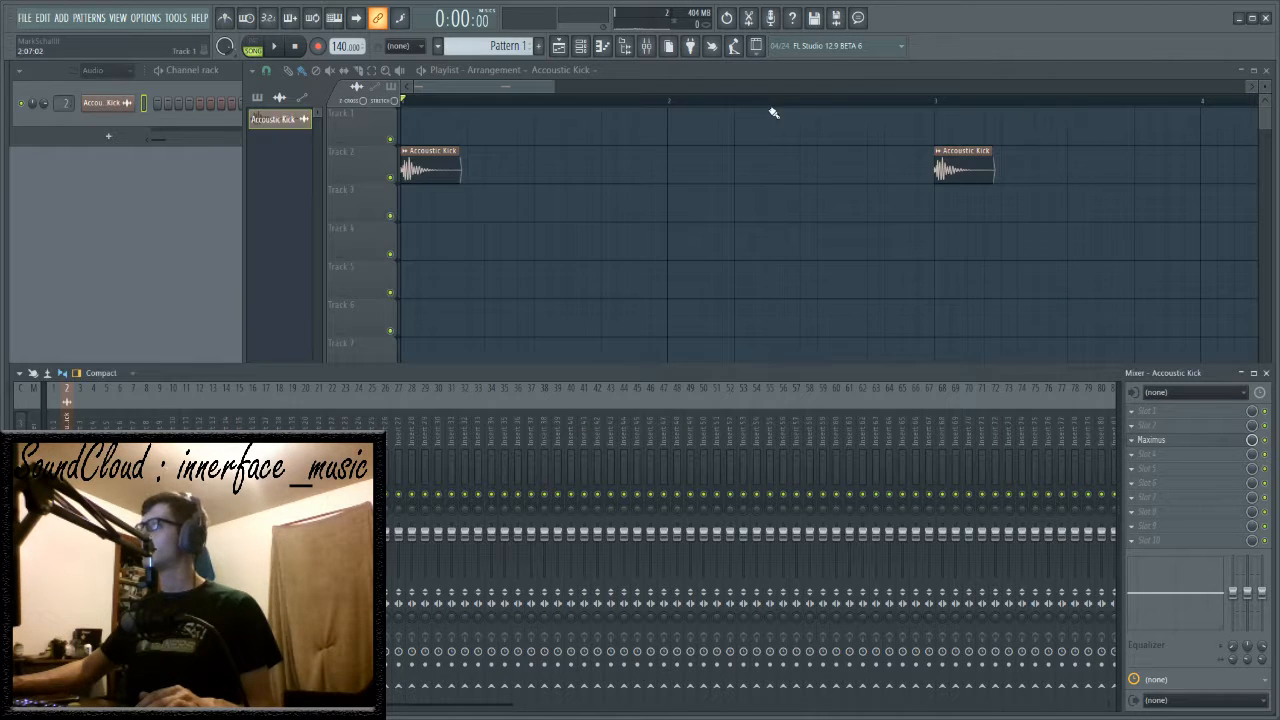
pyautogui.scroll(-1, 707, 105)
pyautogui.press('space')
pyautogui.press('space')
pyautogui.press('space')
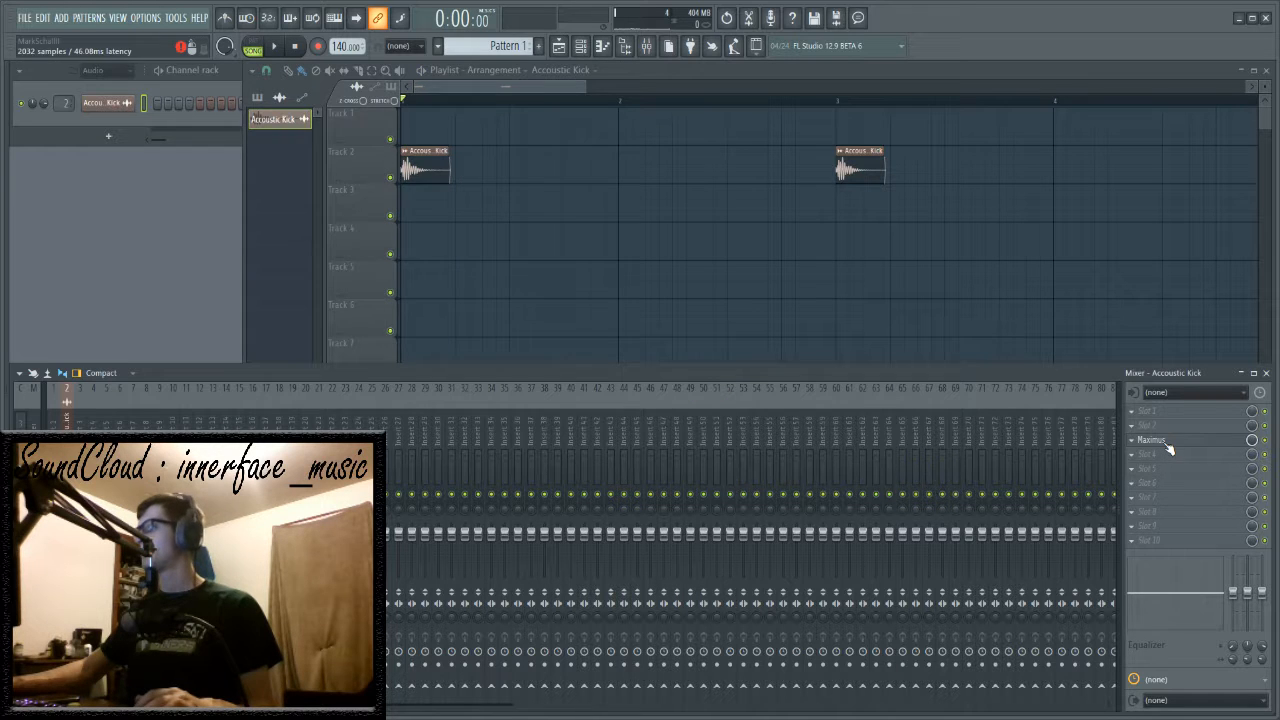
# - Reopen Maximus on the kick's mixer track, bend the lower segment of the High band's compression curve upward and audition it
pyautogui.click(1151, 440)
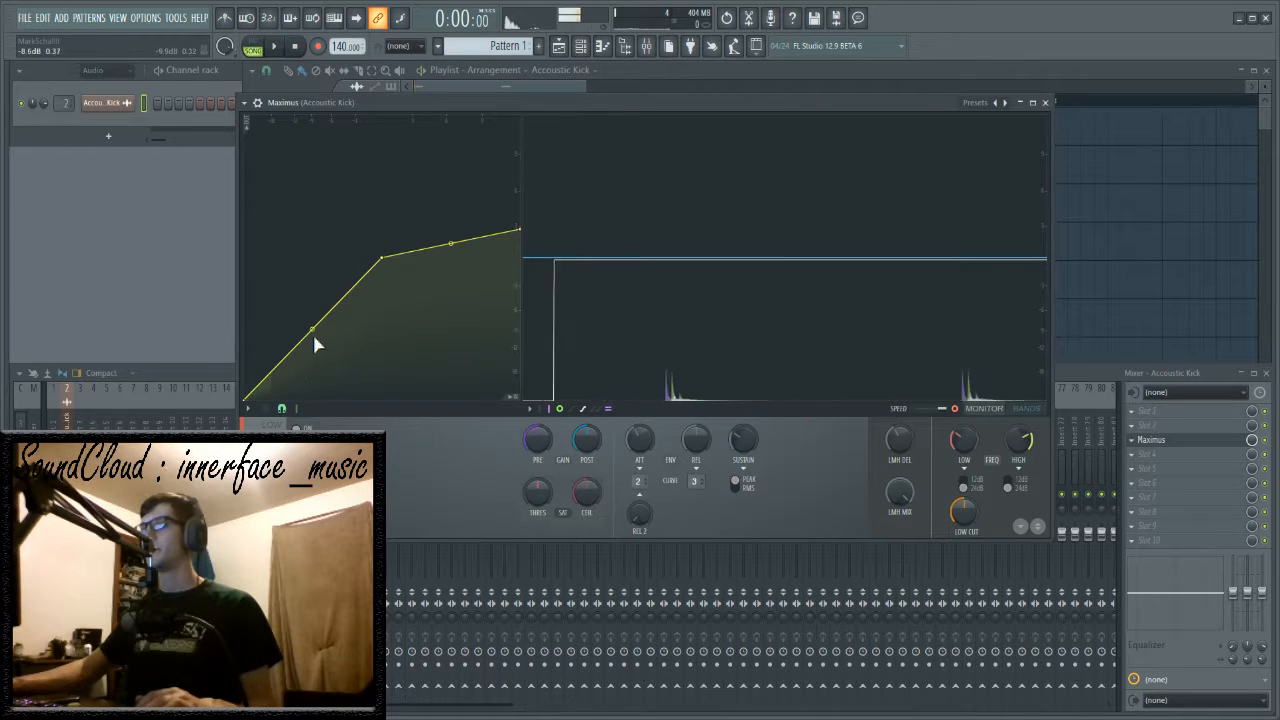
pyautogui.moveTo(312, 329)
pyautogui.mouseDown()
pyautogui.moveTo(311, 290)
pyautogui.moveTo(312, 310)
pyautogui.mouseUp()
pyautogui.press('space')
pyautogui.press('space')
pyautogui.press('space')
pyautogui.press('space')
pyautogui.press('space')
pyautogui.press('space')
# - Lower the High band's saturation threshold and play the kick again
pyautogui.moveTo(532, 487); pyautogui.dragTo(532, 530)
pyautogui.press('space')
pyautogui.press('space')
pyautogui.press('space')
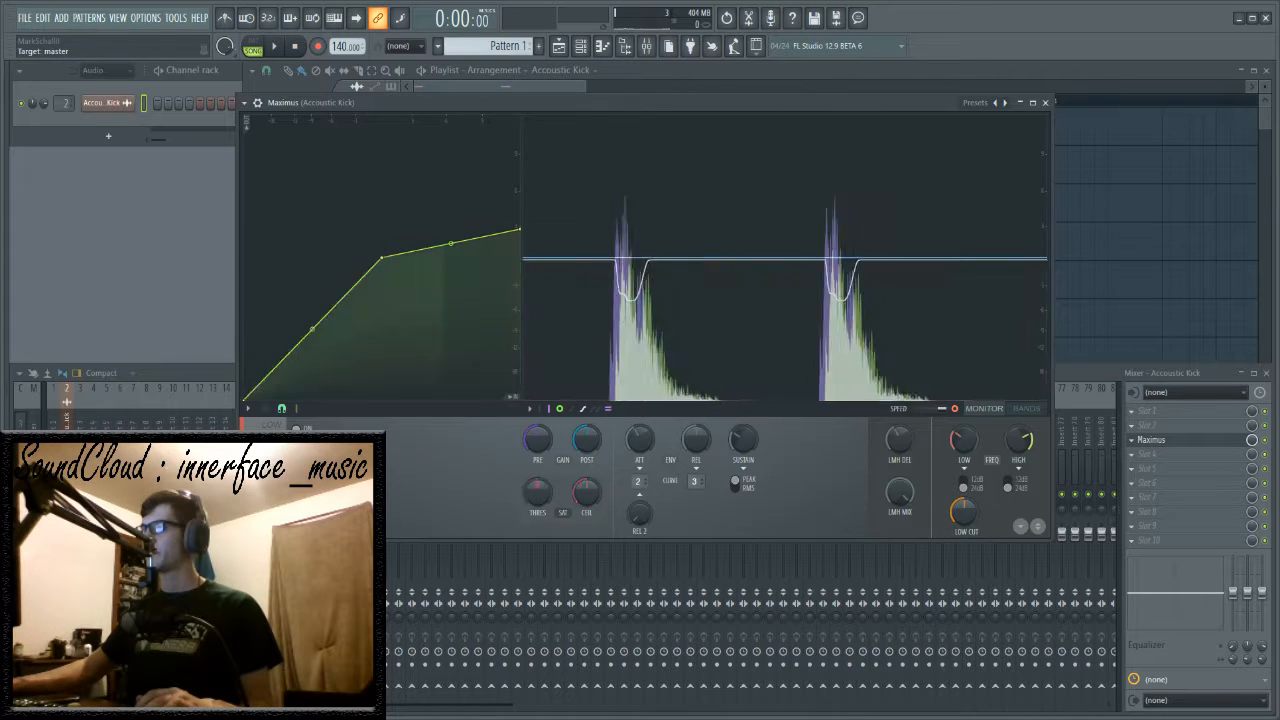
# - Switch between Maximus's individual bands and the master to compare their curves, and play the kick
pyautogui.click(270, 484)
pyautogui.click(270, 425)
pyautogui.click(270, 484)
pyautogui.click(270, 425)
pyautogui.click(270, 484)
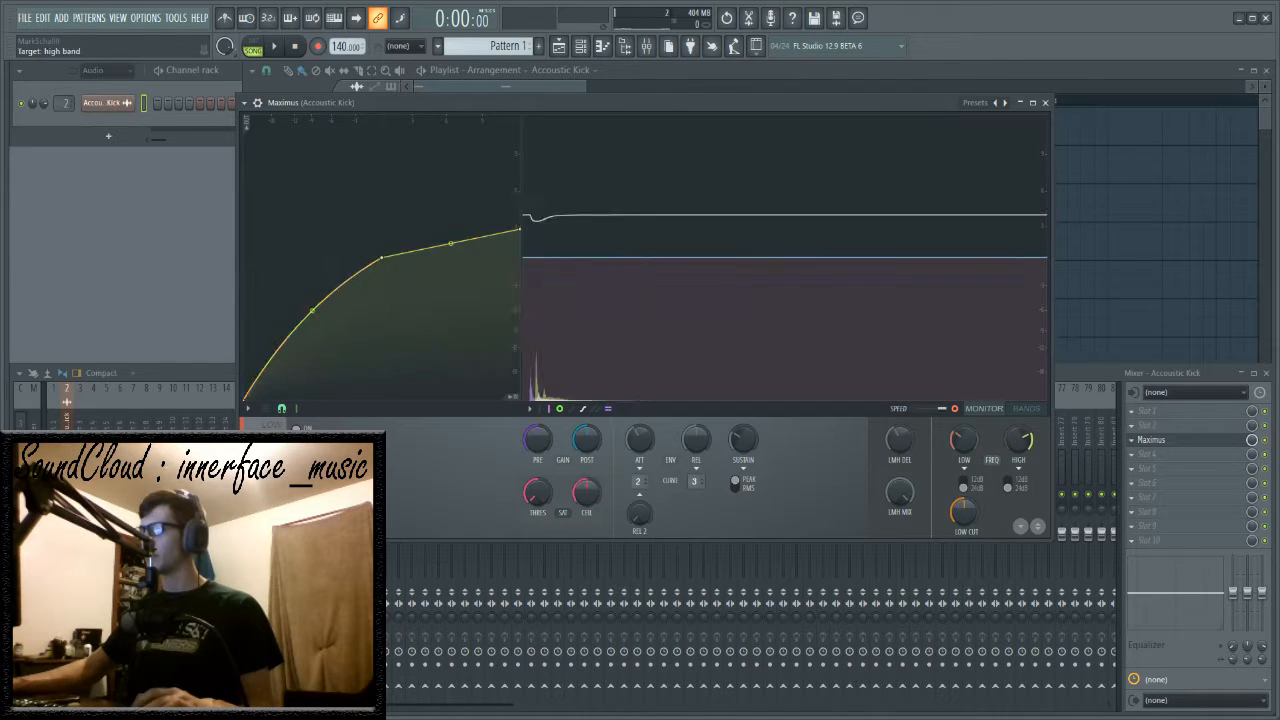
pyautogui.press('space')
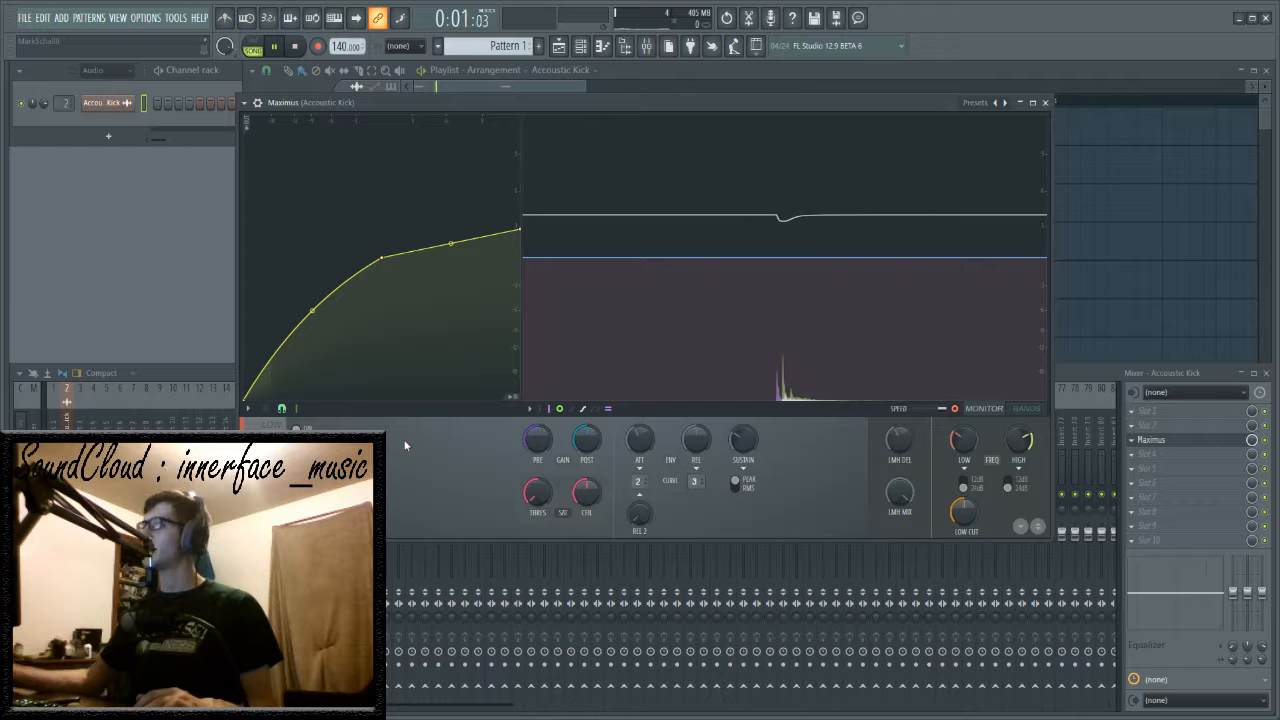
# - Close Maximus, stop playback and zoom in on the Acoustic Kick clips in the playlist
pyautogui.click(1045, 102)
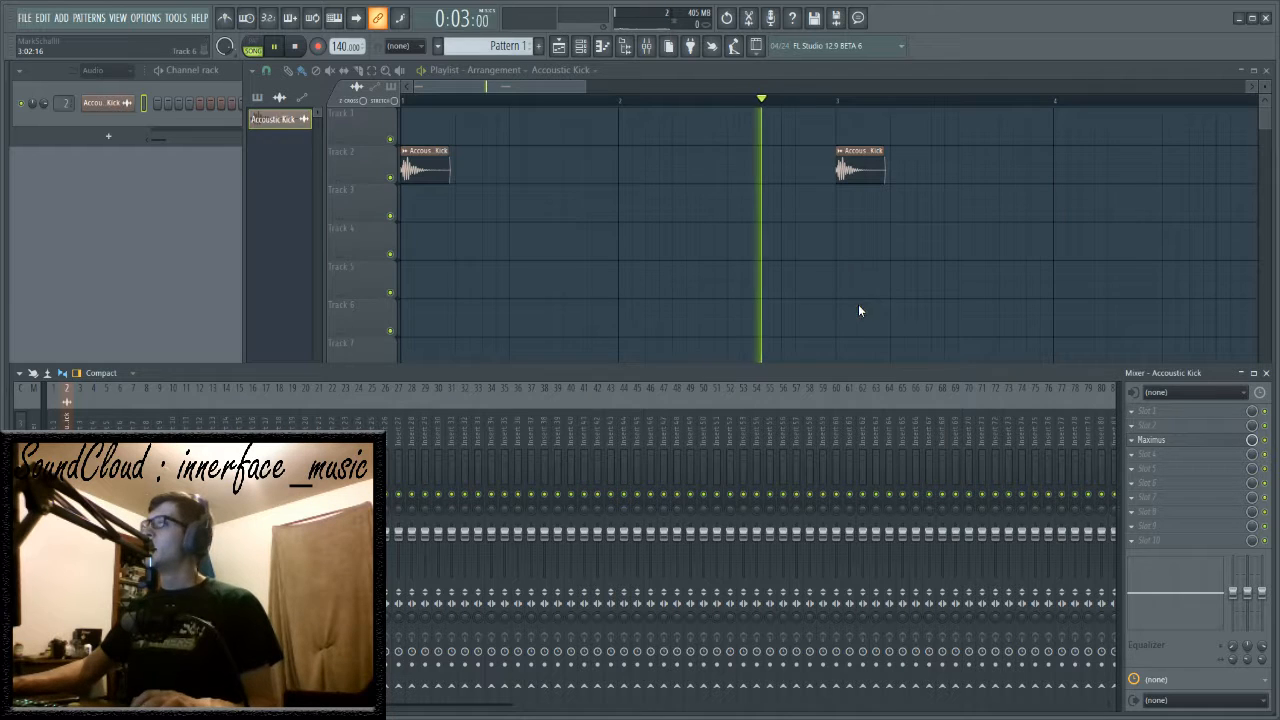
pyautogui.press('space')
pyautogui.press('space')
pyautogui.scroll(3, 424, 105)
pyautogui.press('F9')
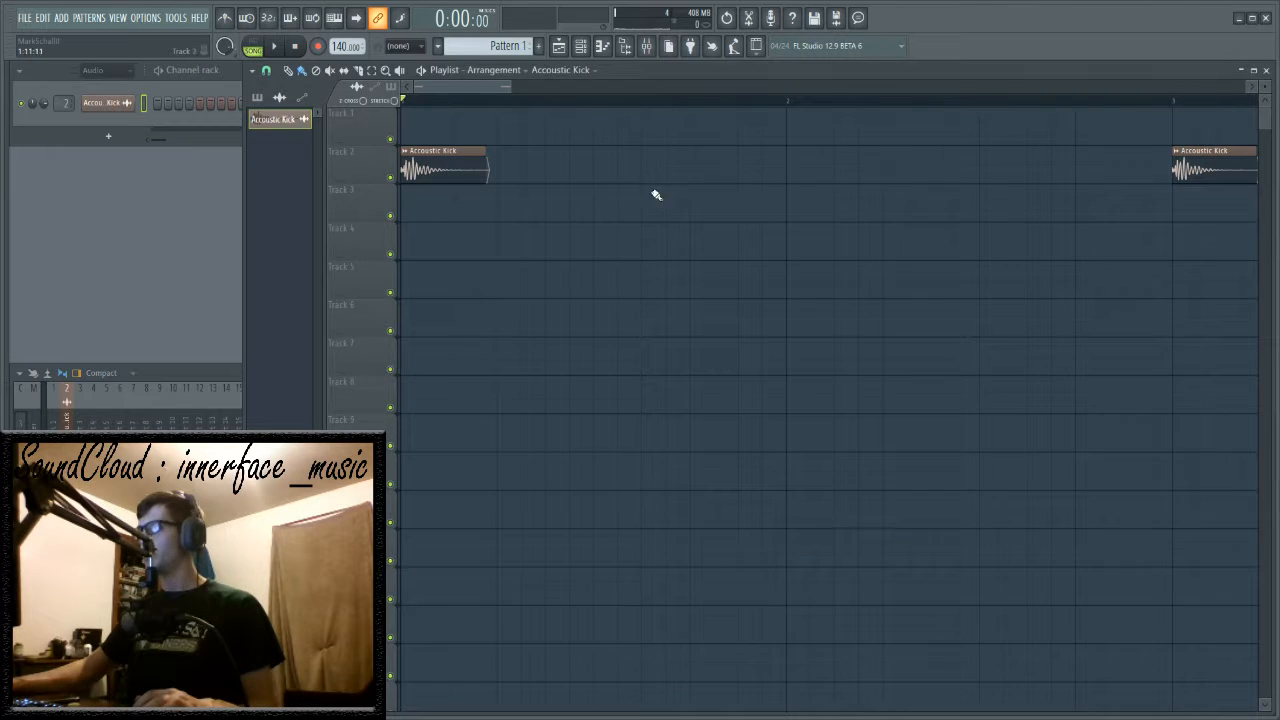
pyautogui.press('F9')
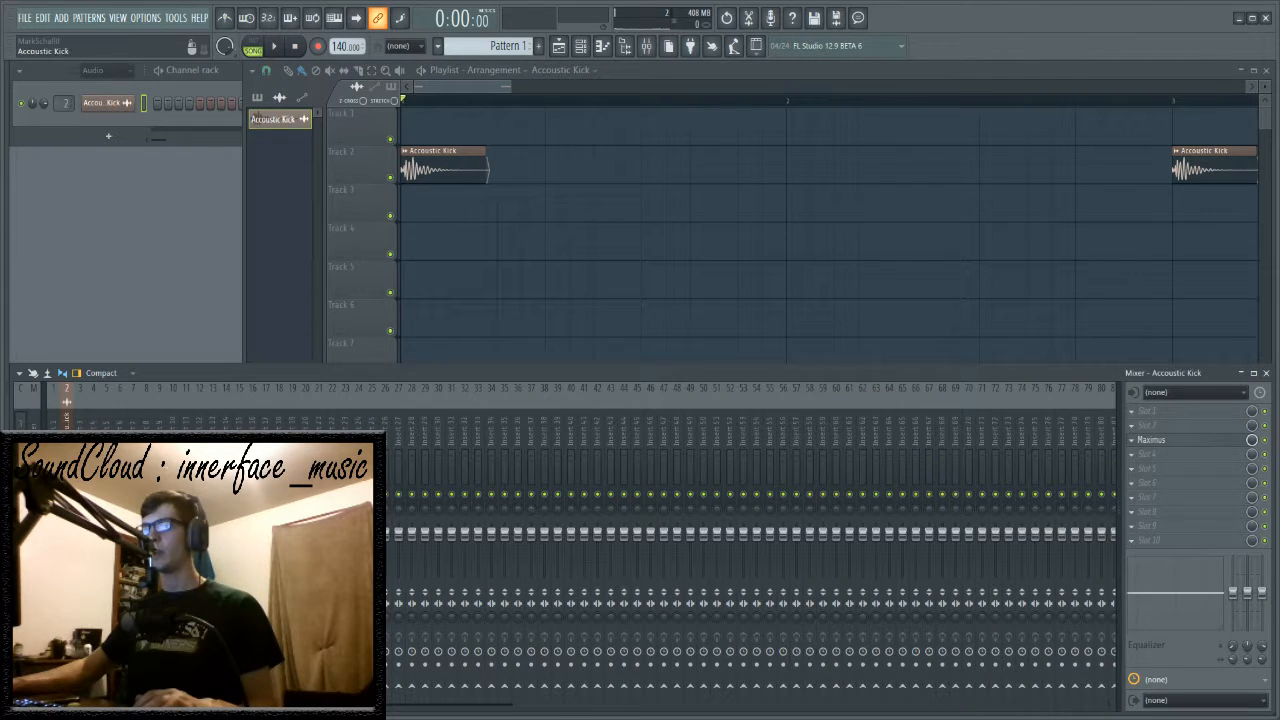
# - Audition the kick and rename mixer track Insert 5 to "Kick Bus"
pyautogui.press('space')
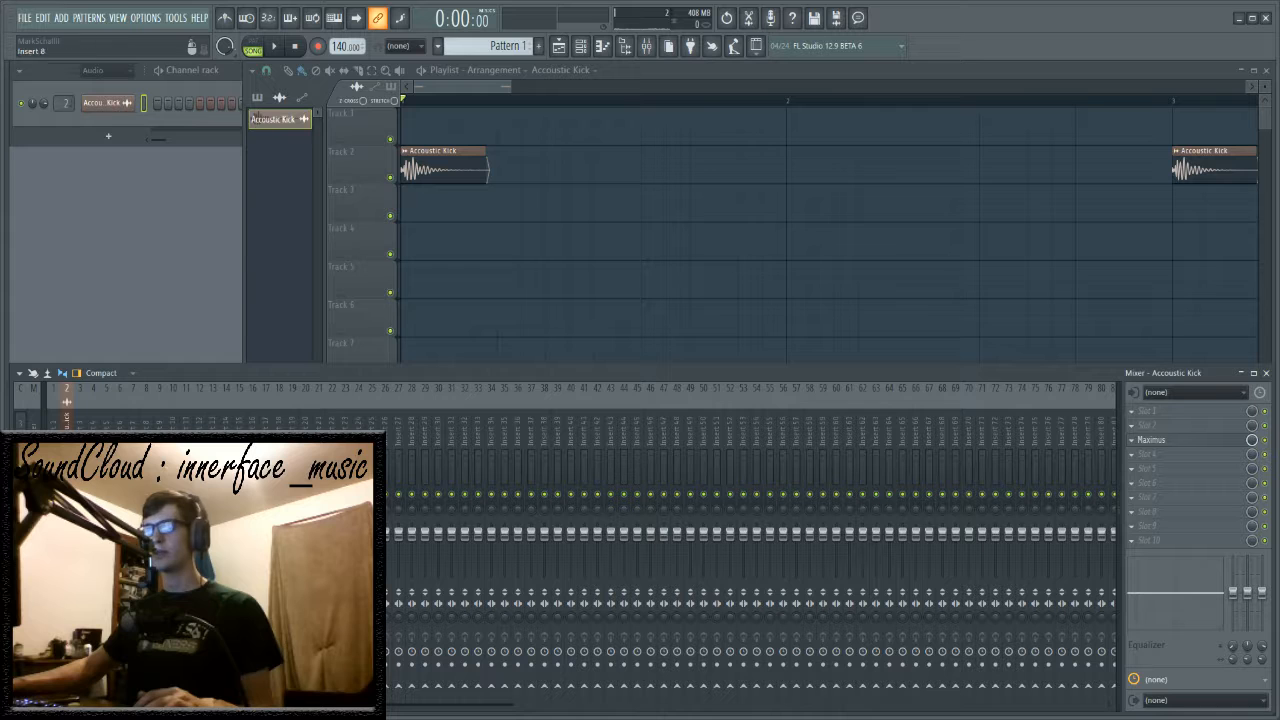
pyautogui.press('space')
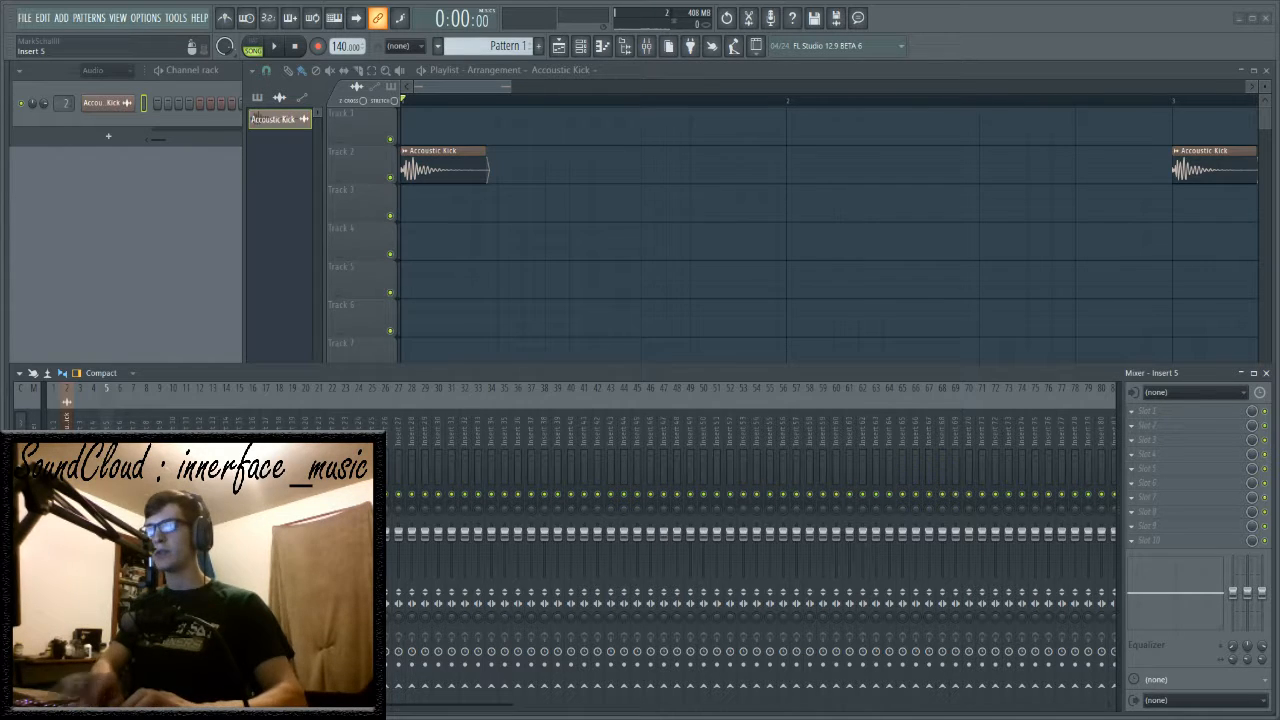
pyautogui.write('Kick Bus')
pyautogui.press('Return')
# - Play the kick several times while working through mixer tracks Insert 3 and Insert 4
pyautogui.press('space')
pyautogui.press('space')
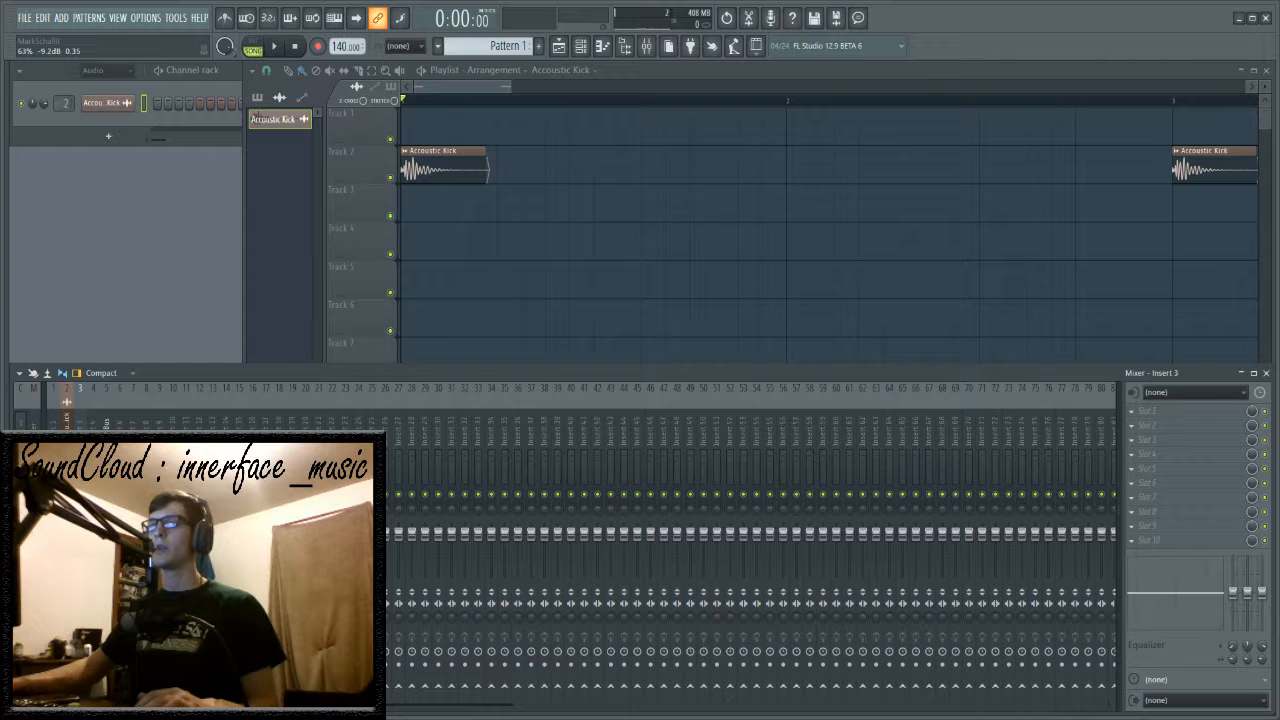
pyautogui.press('space')
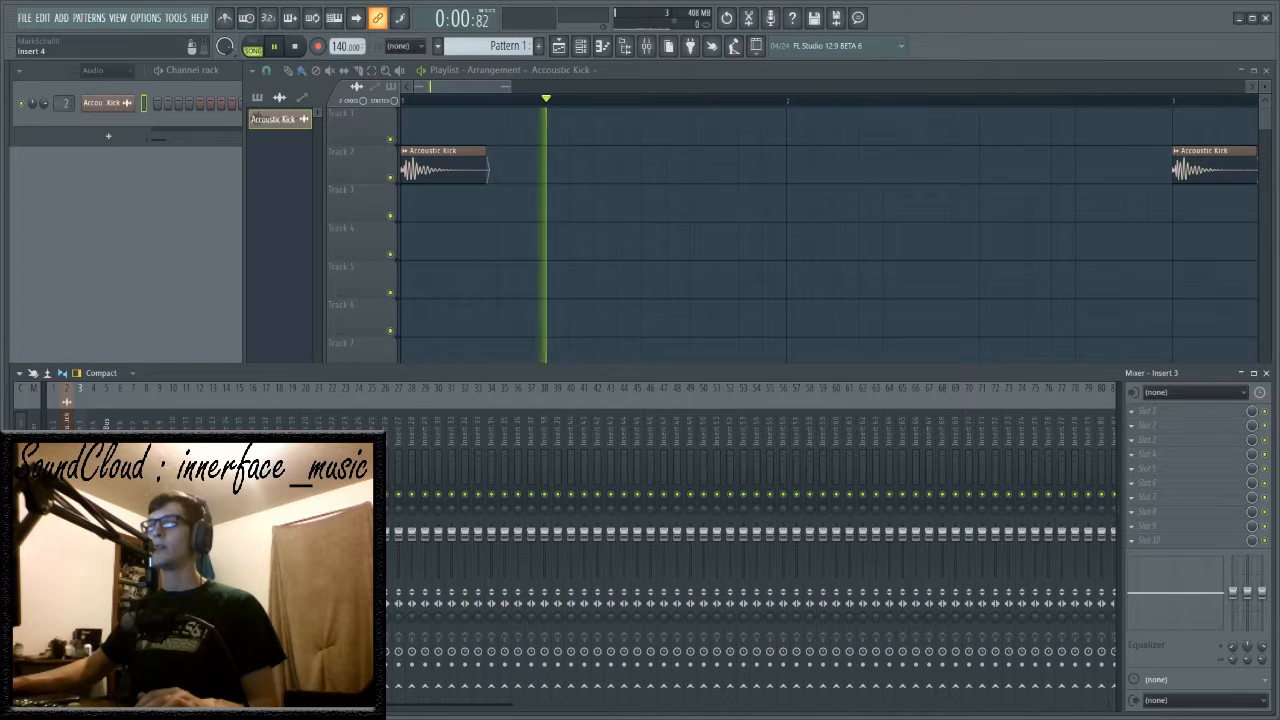
pyautogui.press('space')
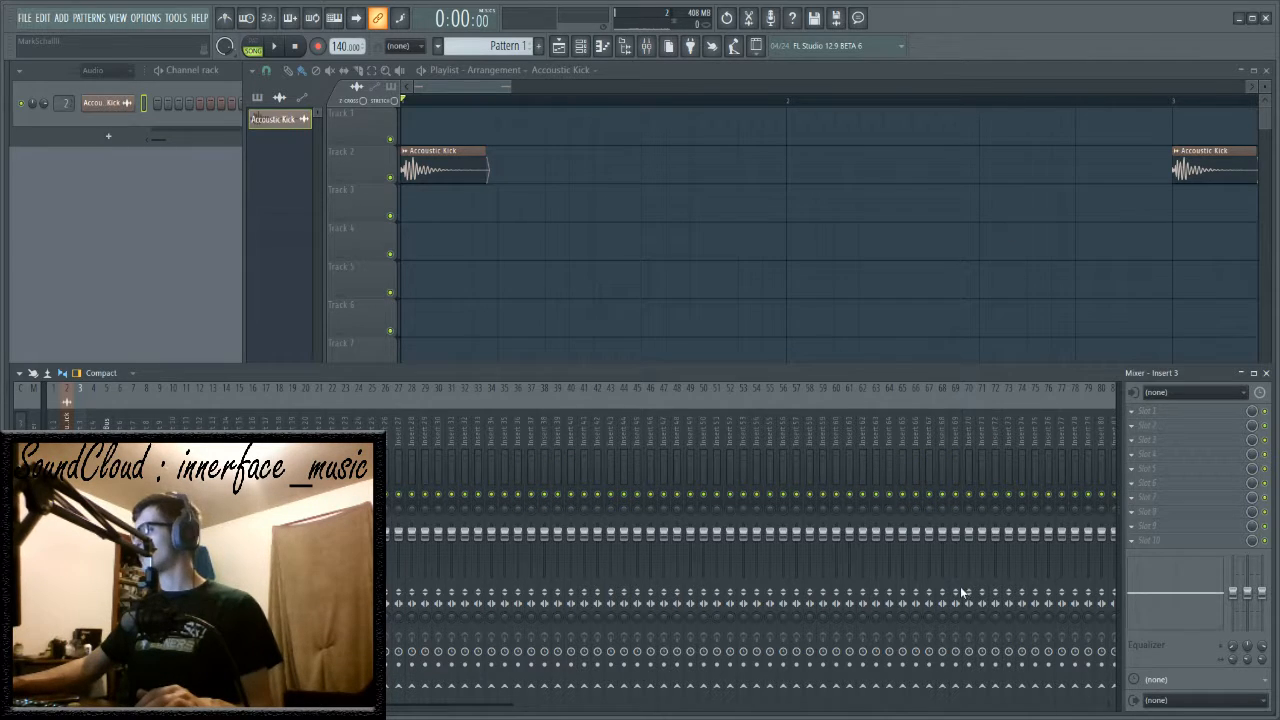
# - Load Maximus on mixer track Insert 3 and lower the Low band's attack
pyautogui.moveTo(226, 183); pyautogui.dragTo(361, 211)
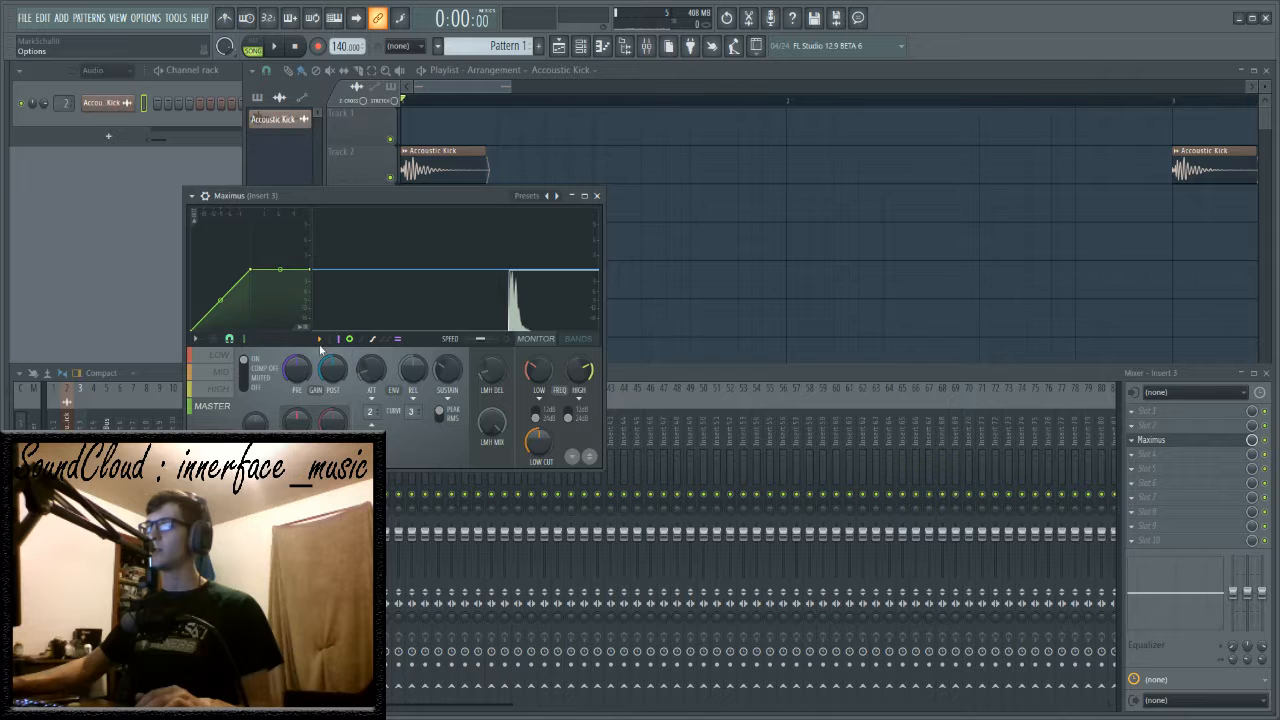
pyautogui.click(221, 358)
pyautogui.moveTo(371, 371); pyautogui.dragTo(371, 385)
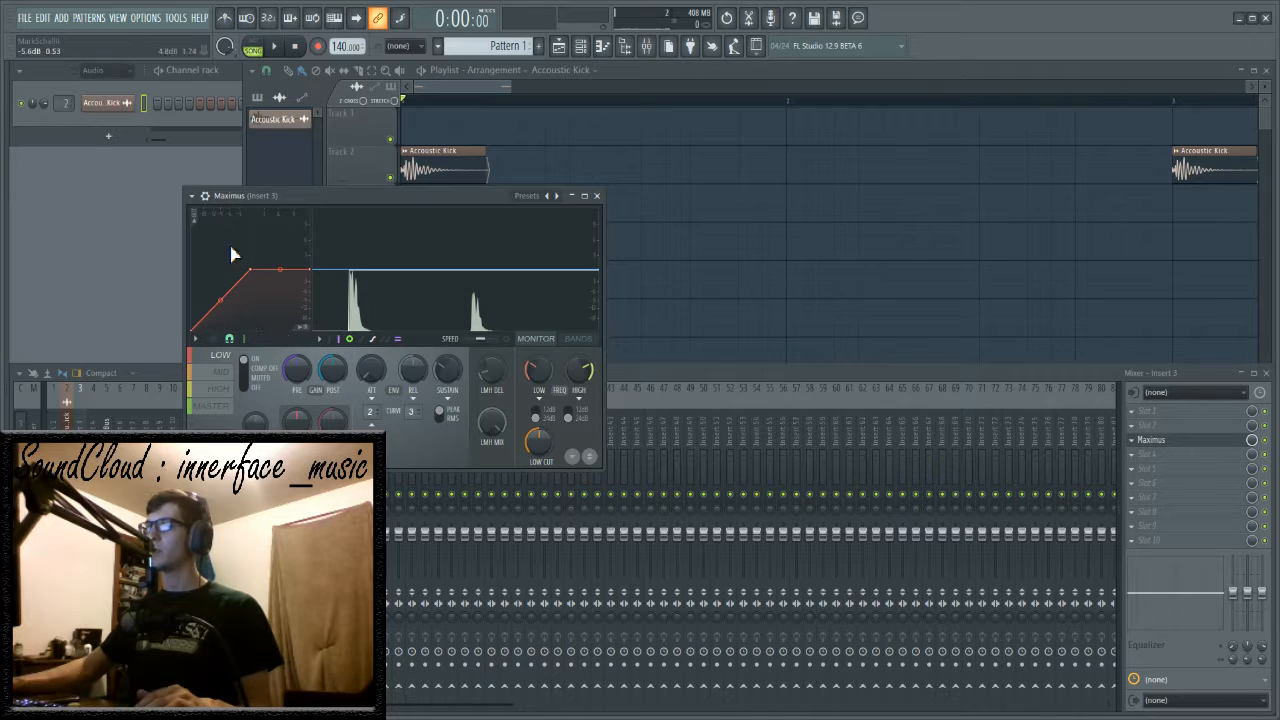
# - Enlarge and reposition the Insert 3 Maximus window and switch it to the High band
pyautogui.moveTo(184, 185); pyautogui.dragTo(96, 114)
pyautogui.moveTo(240, 129); pyautogui.dragTo(509, 196)
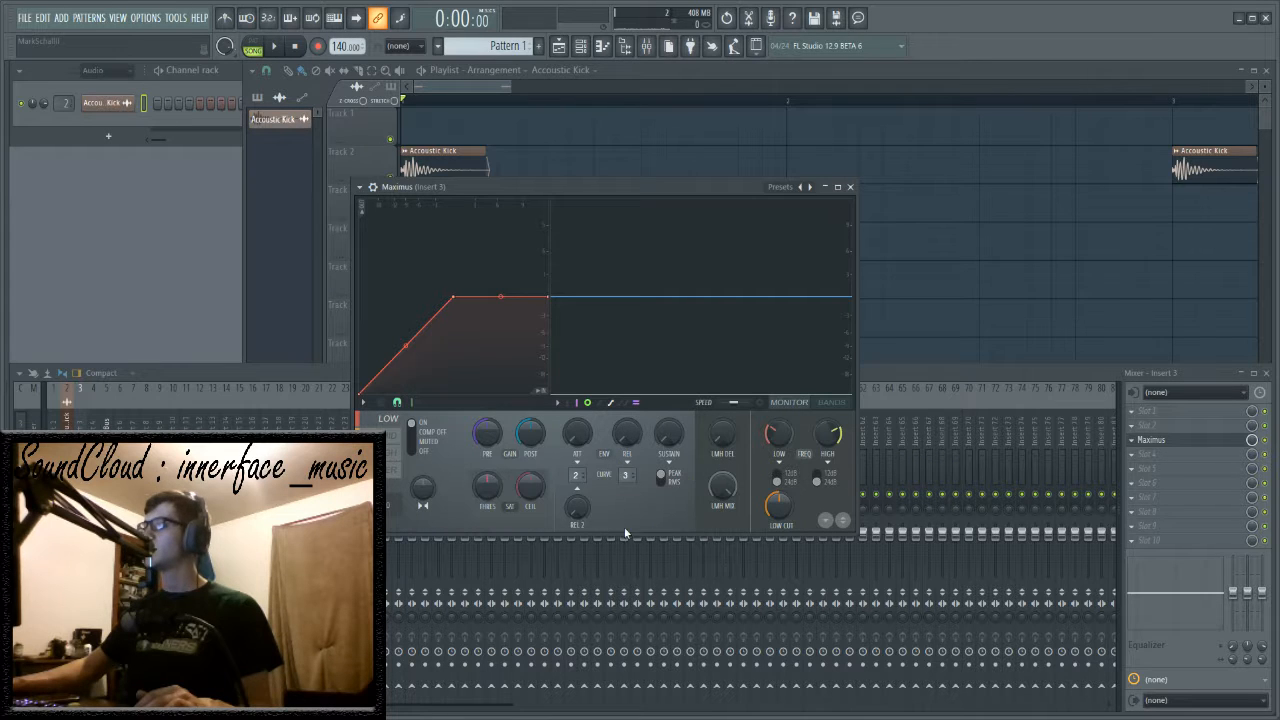
pyautogui.click(398, 438)
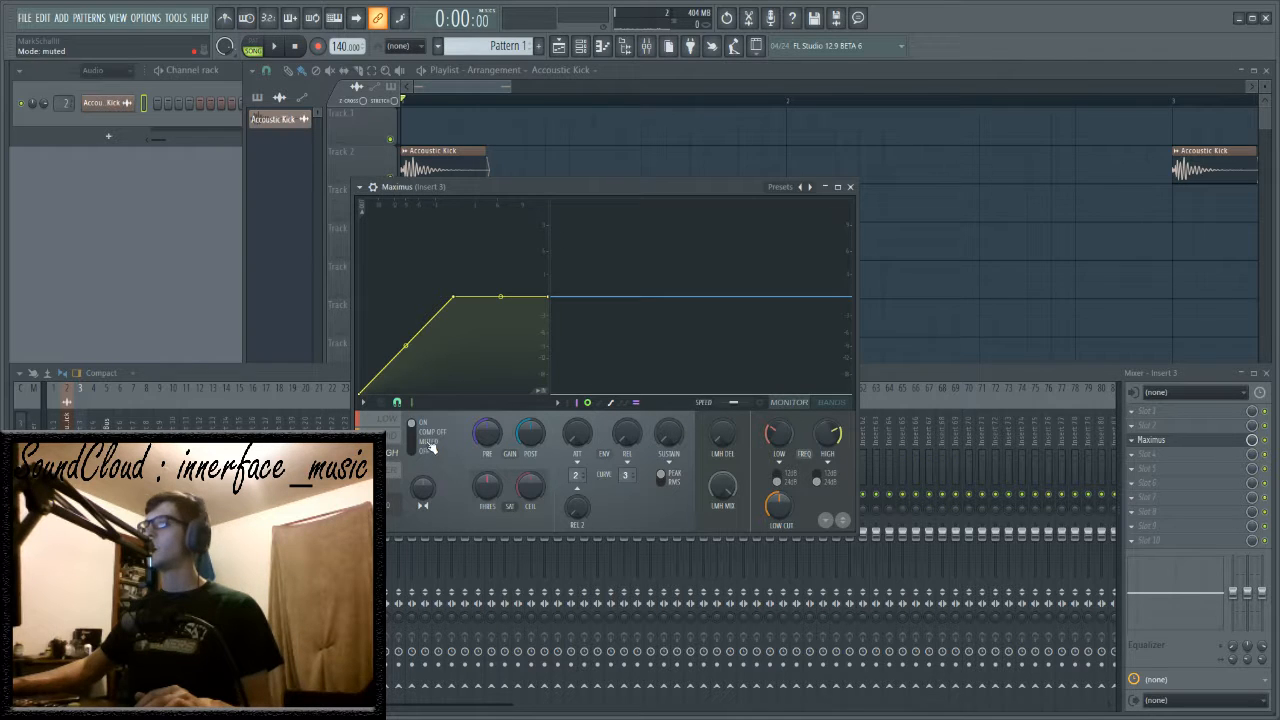
# - Bend the lower segment of the Mid band's curve upward, remove the extra curve point and play the kick
pyautogui.moveTo(405, 345); pyautogui.dragTo(367, 382)
pyautogui.rightClick(377, 355)
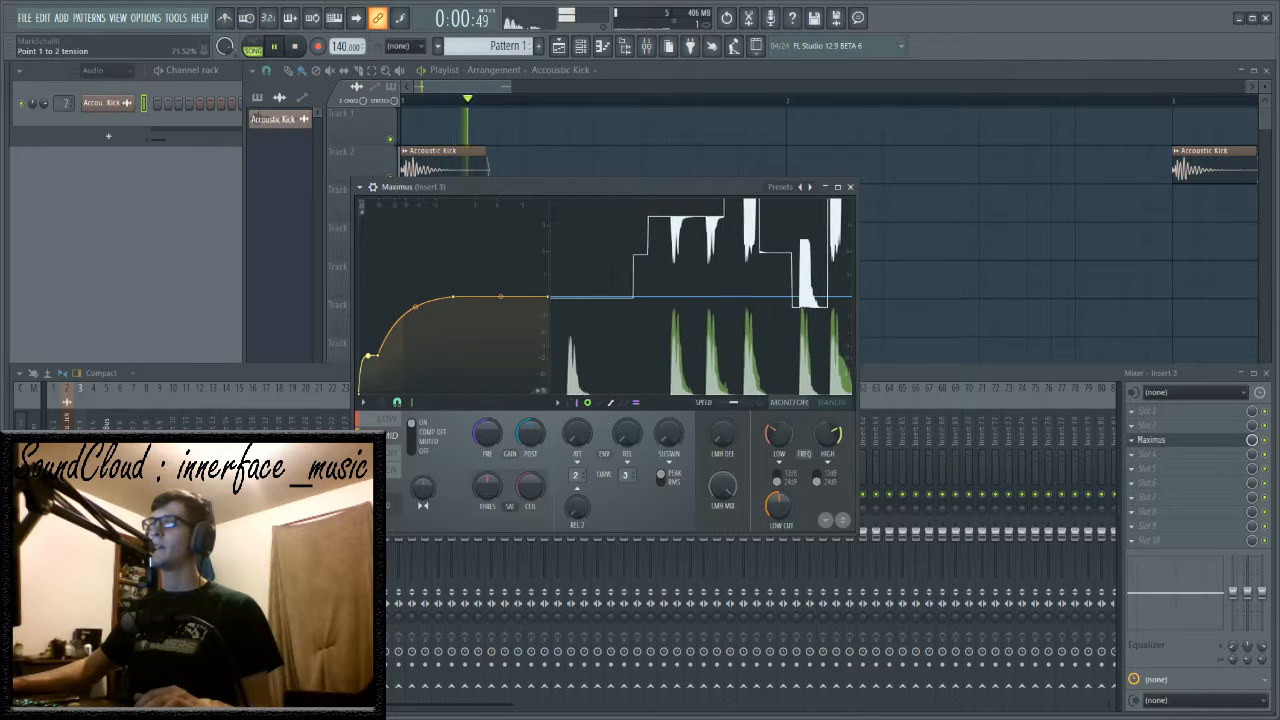
pyautogui.click(407, 369)
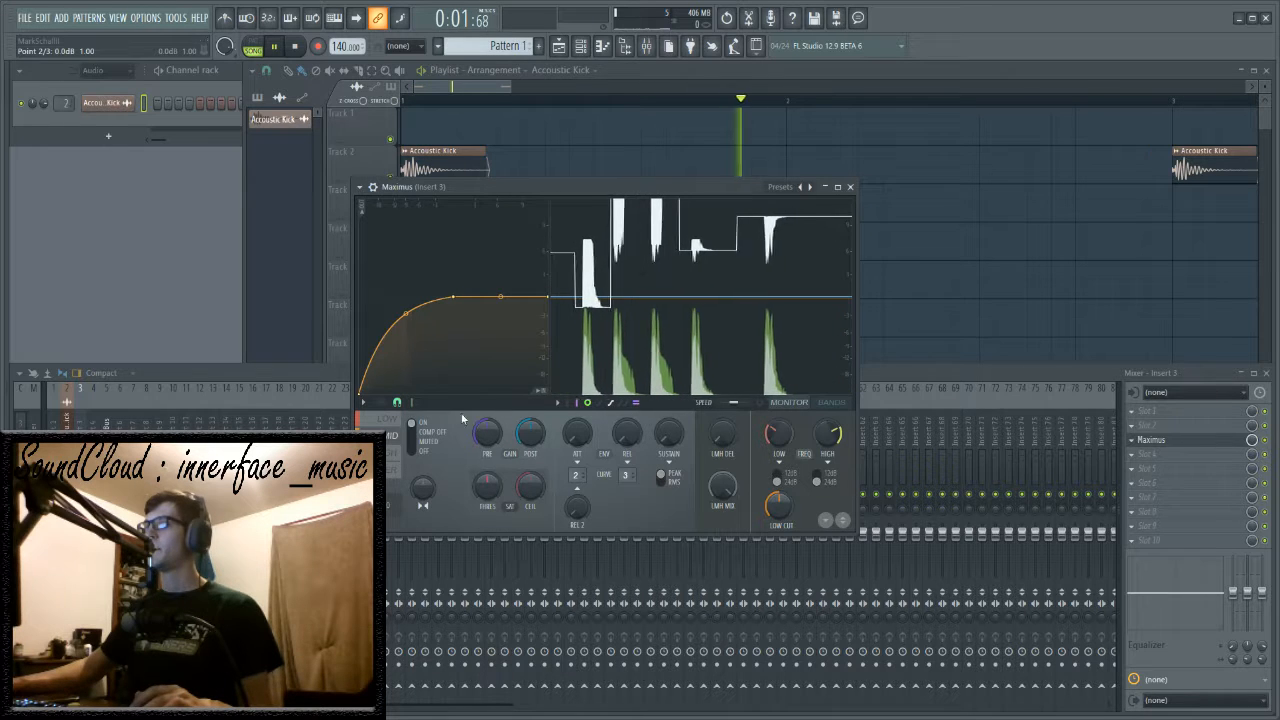
pyautogui.click(512, 405)
pyautogui.press('space')
pyautogui.press('space')
# - Play the kick repeatedly and switch Maximus on Insert 3 to the Low band
pyautogui.moveTo(405, 346); pyautogui.dragTo(405, 358)
pyautogui.press('space')
pyautogui.press('space')
pyautogui.press('space')
pyautogui.moveTo(408, 431); pyautogui.dragTo(414, 377)
pyautogui.press('space')
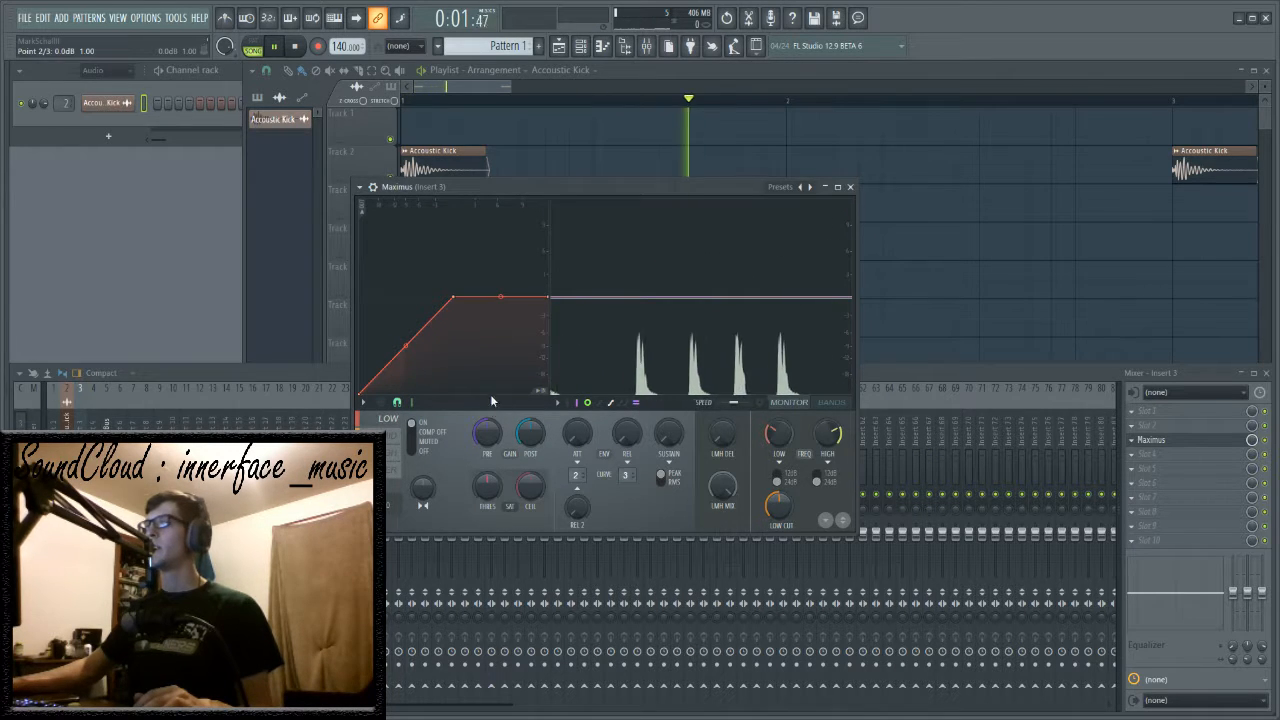
# - Audition the kick and bend the lower segment of the Low band's curve into an S-shape
pyautogui.press('space')
pyautogui.press('space')
pyautogui.press('space')
pyautogui.press('space')
pyautogui.moveTo(405, 346)
pyautogui.mouseDown()
pyautogui.moveTo(405, 328)
pyautogui.moveTo(405, 360)
pyautogui.mouseUp()
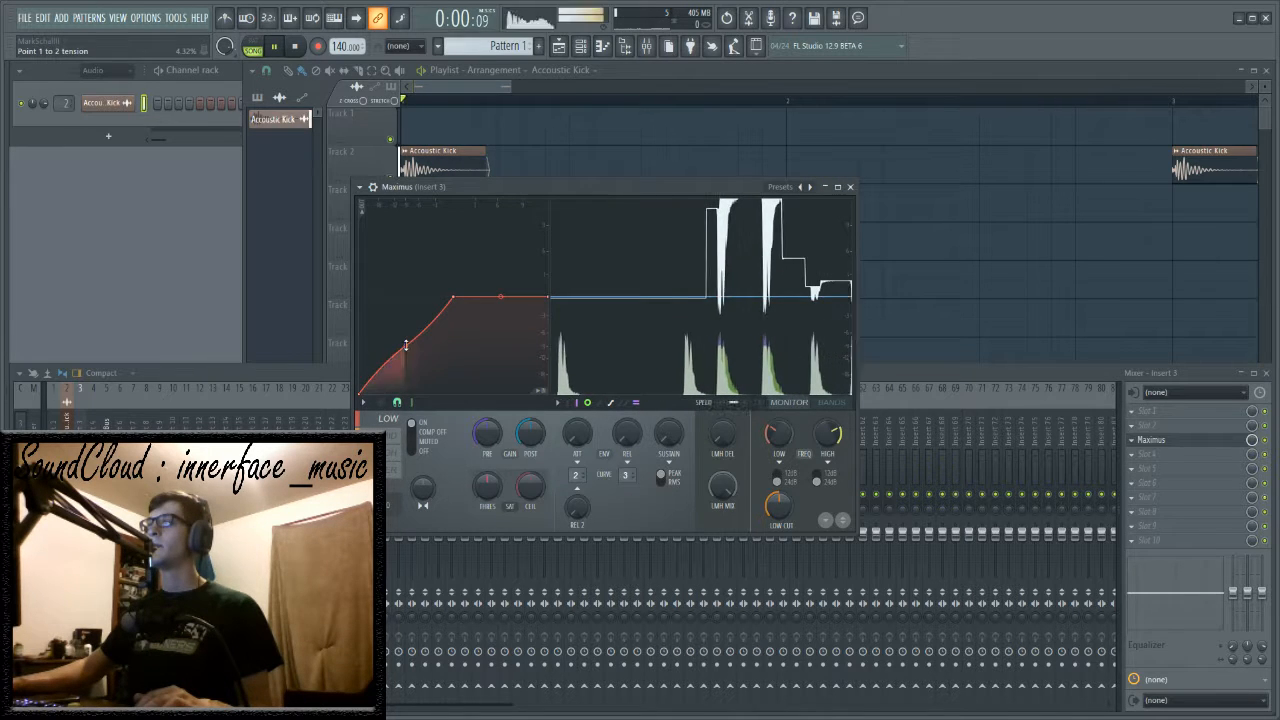
# - Select the Acoustic Kick and Insert 4 mixer tracks in turn while replaying the kick
pyautogui.click(640, 443)
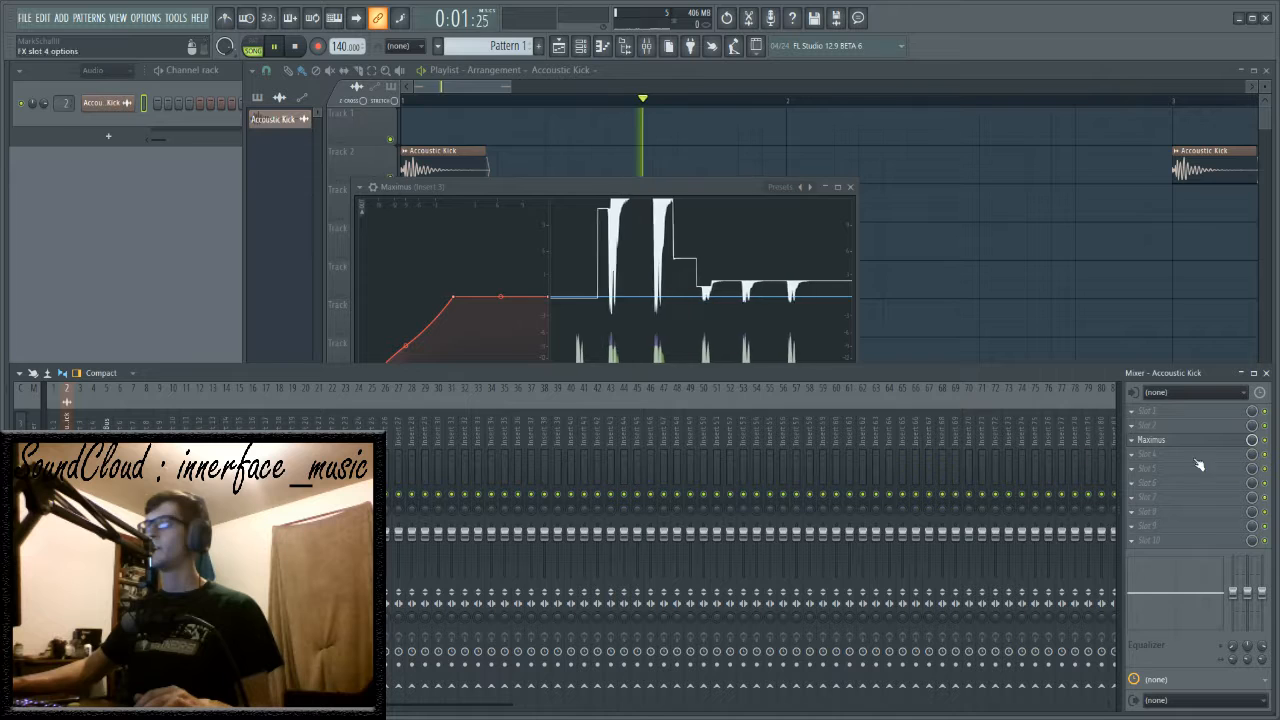
pyautogui.click(93, 535)
pyautogui.press('space')
pyautogui.press('space')
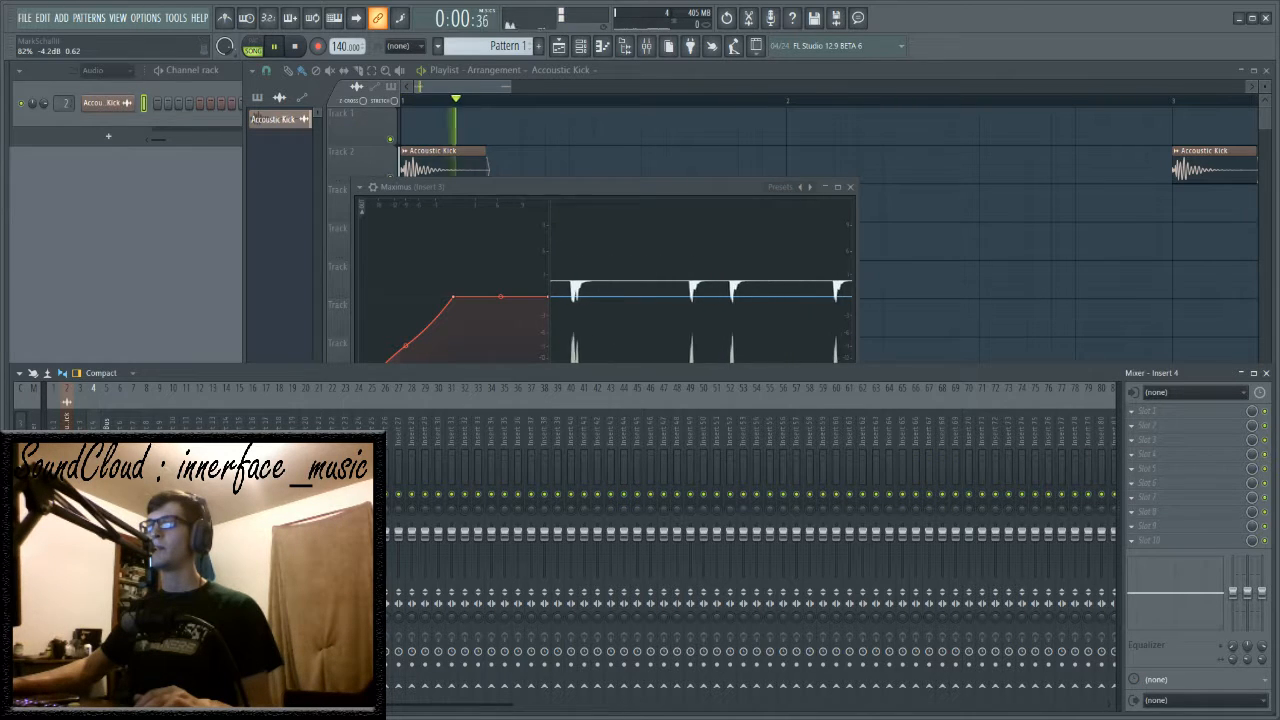
pyautogui.press('space')
# - Return to mixer track Insert 3 and move its Maximus window higher over the playlist
pyautogui.press('Left')
pyautogui.moveTo(545, 186); pyautogui.dragTo(501, 145)
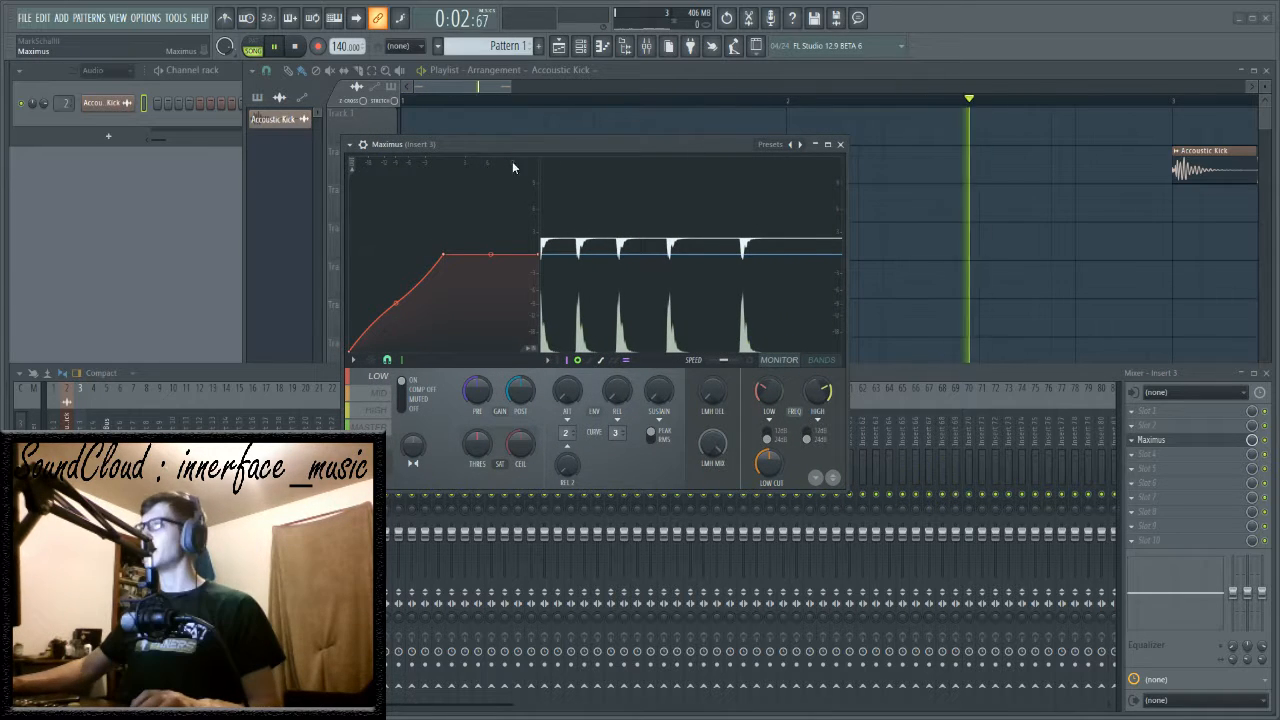
pyautogui.moveTo(637, 139); pyautogui.dragTo(674, 131)
# - Strengthen the S-bend in the Low band's lower curve segment, audition the kick and select mixer track Insert 4
pyautogui.press('space')
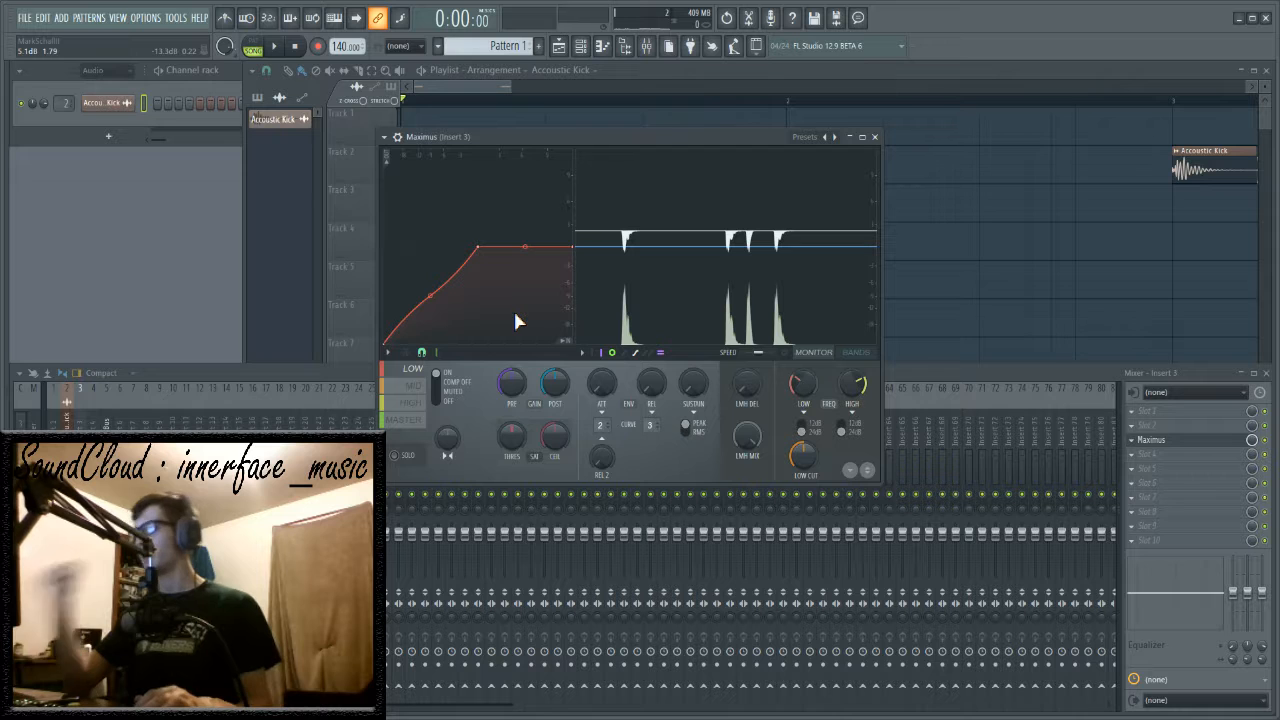
pyautogui.press('space')
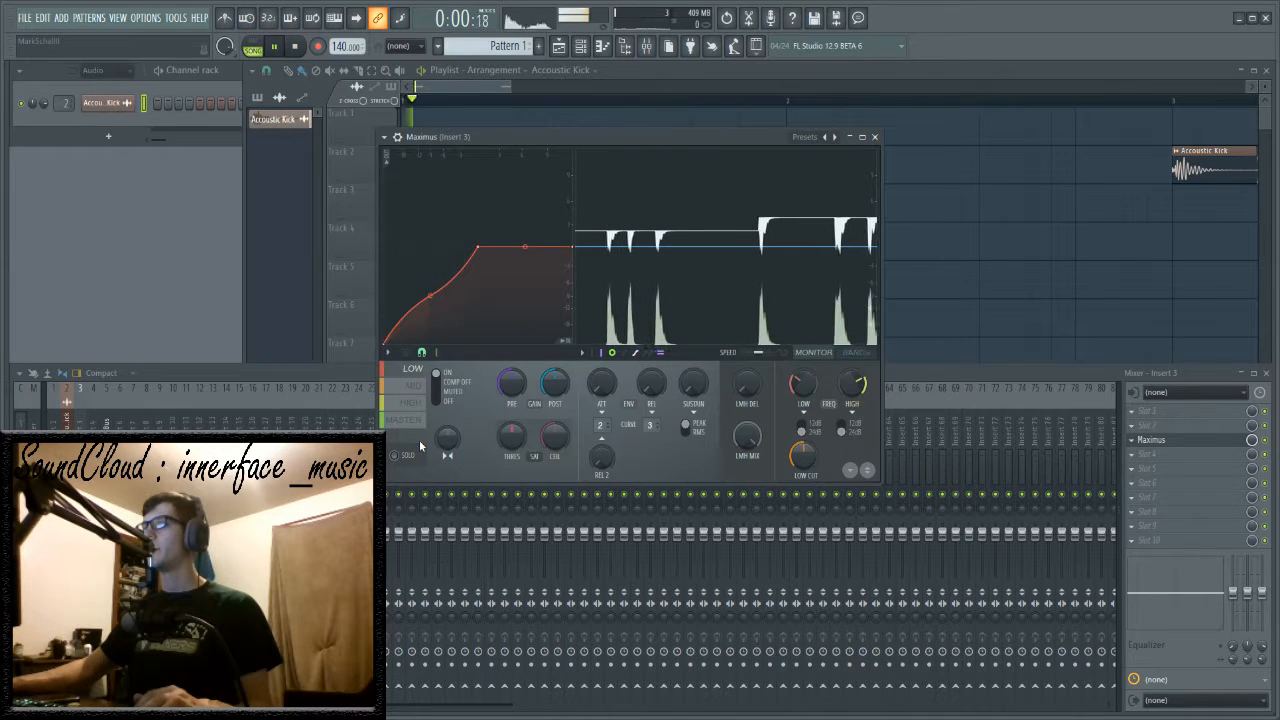
pyautogui.press('space')
pyautogui.click(93, 450)
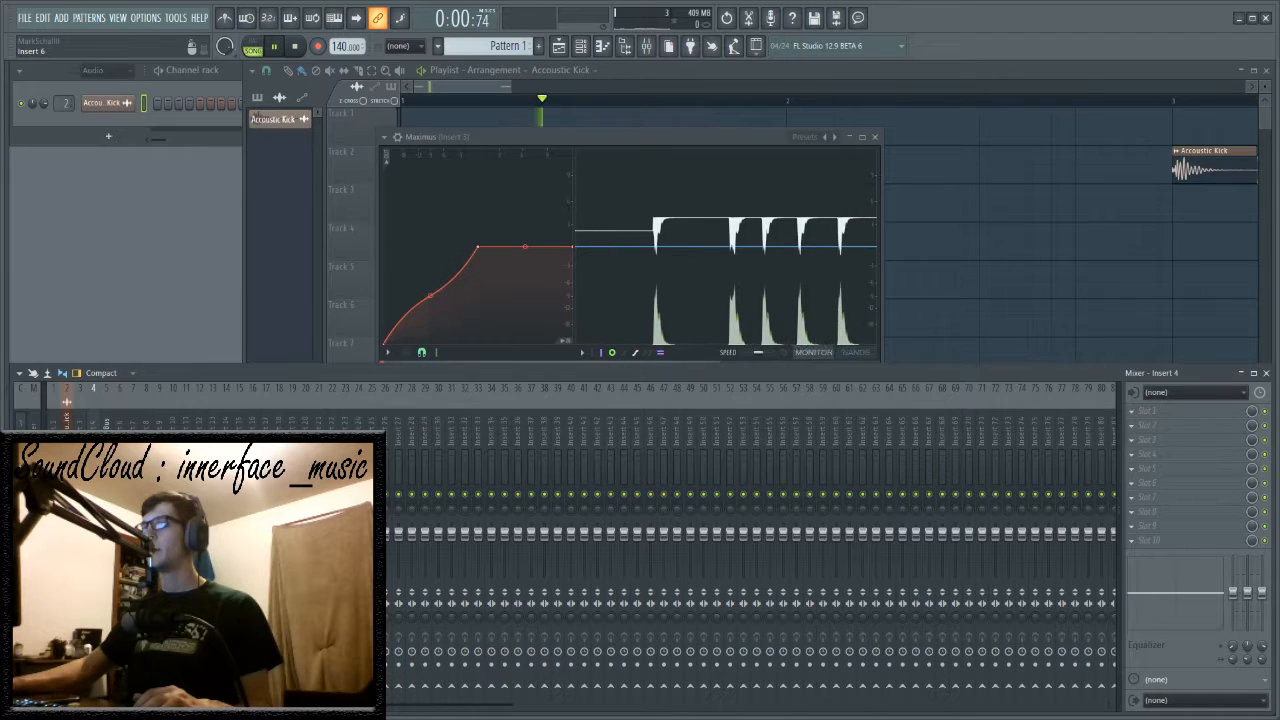
# - Load iZotope Trash 2 ahead of Maximus on mixer track Insert 3 and move its window over the playlist
pyautogui.press('space')
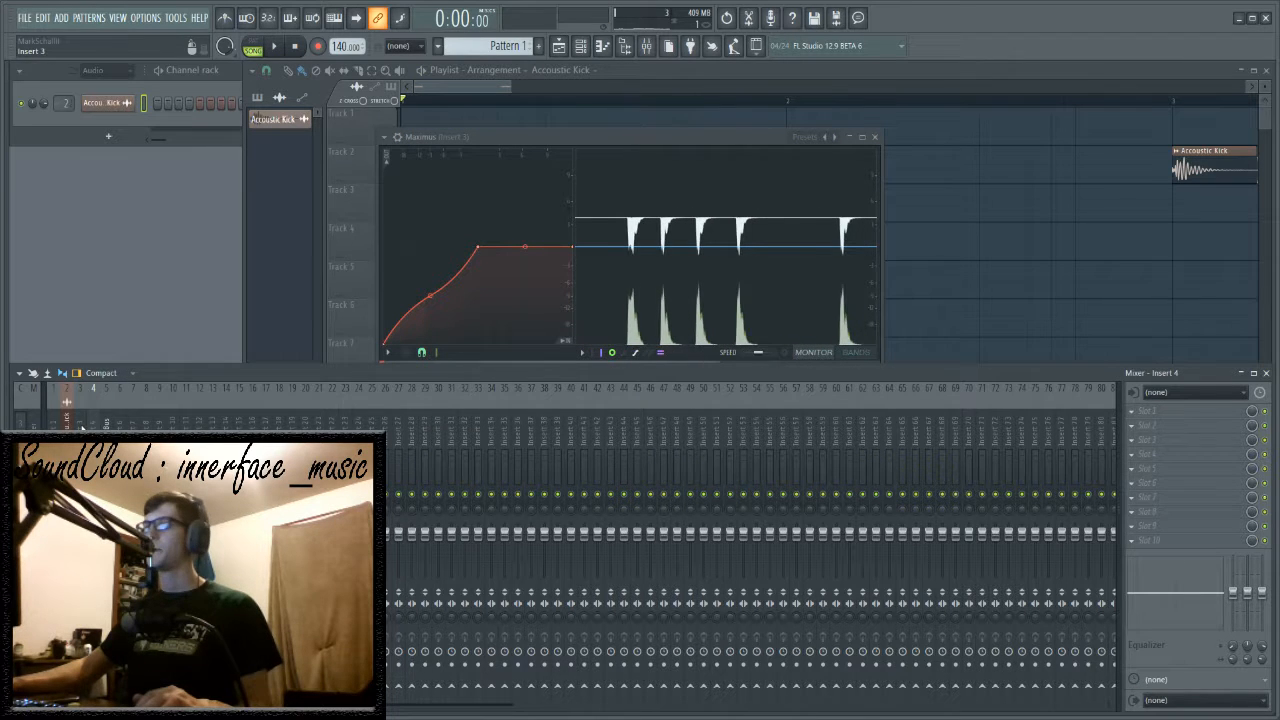
pyautogui.click(80, 450)
pyautogui.scroll(-2, 1155, 444)
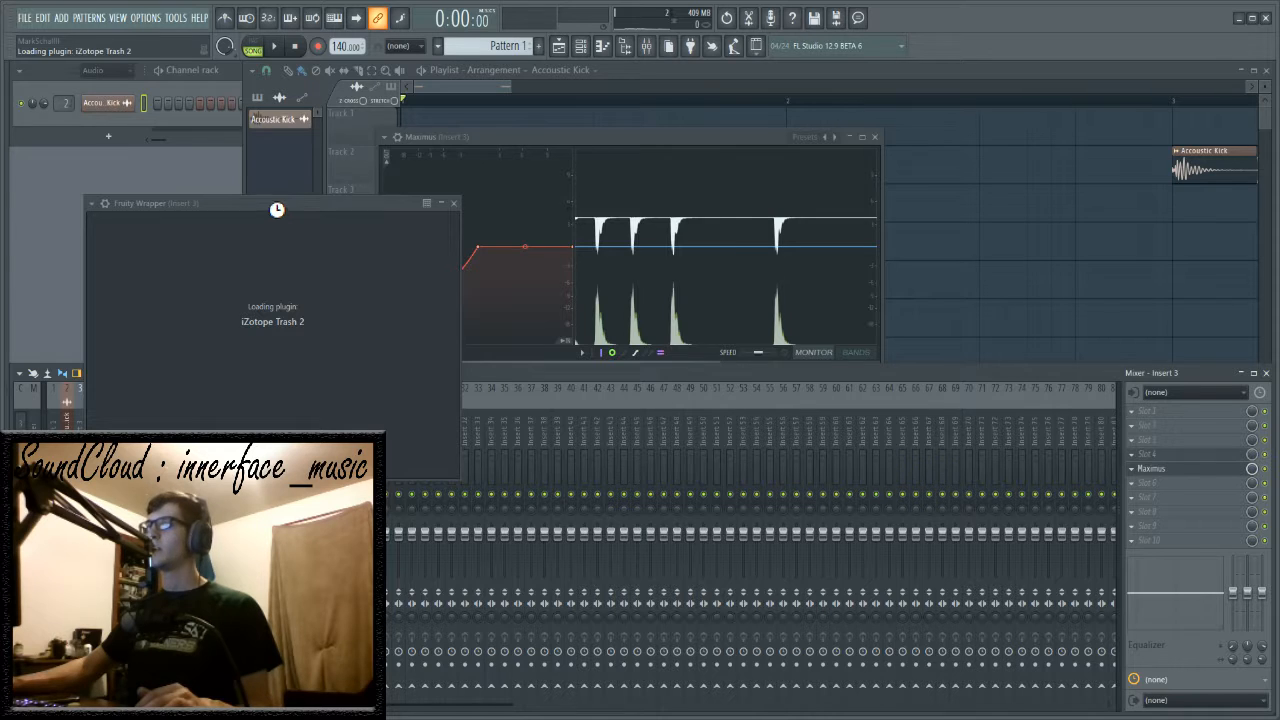
pyautogui.moveTo(280, 208); pyautogui.dragTo(407, 183)
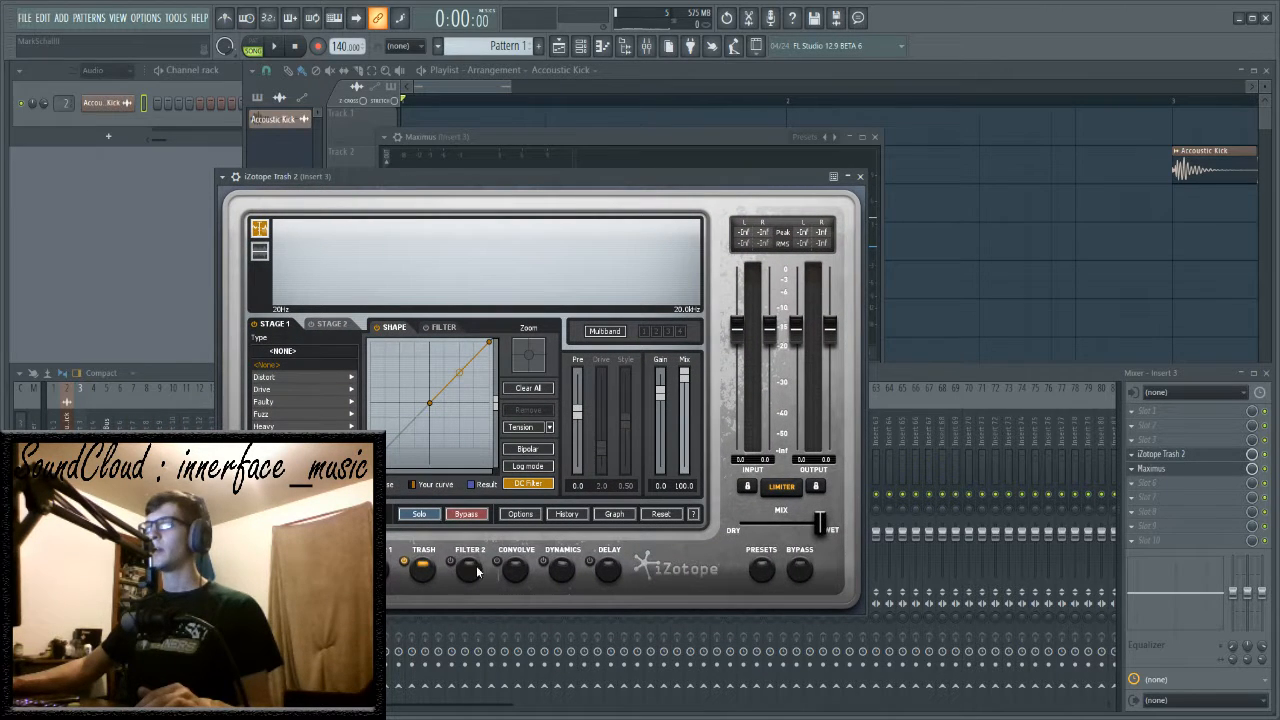
# - Switch Trash 2 from its Trash module to Convolve and load the Cheap Radio impulse response from Devices
pyautogui.click(404, 563)
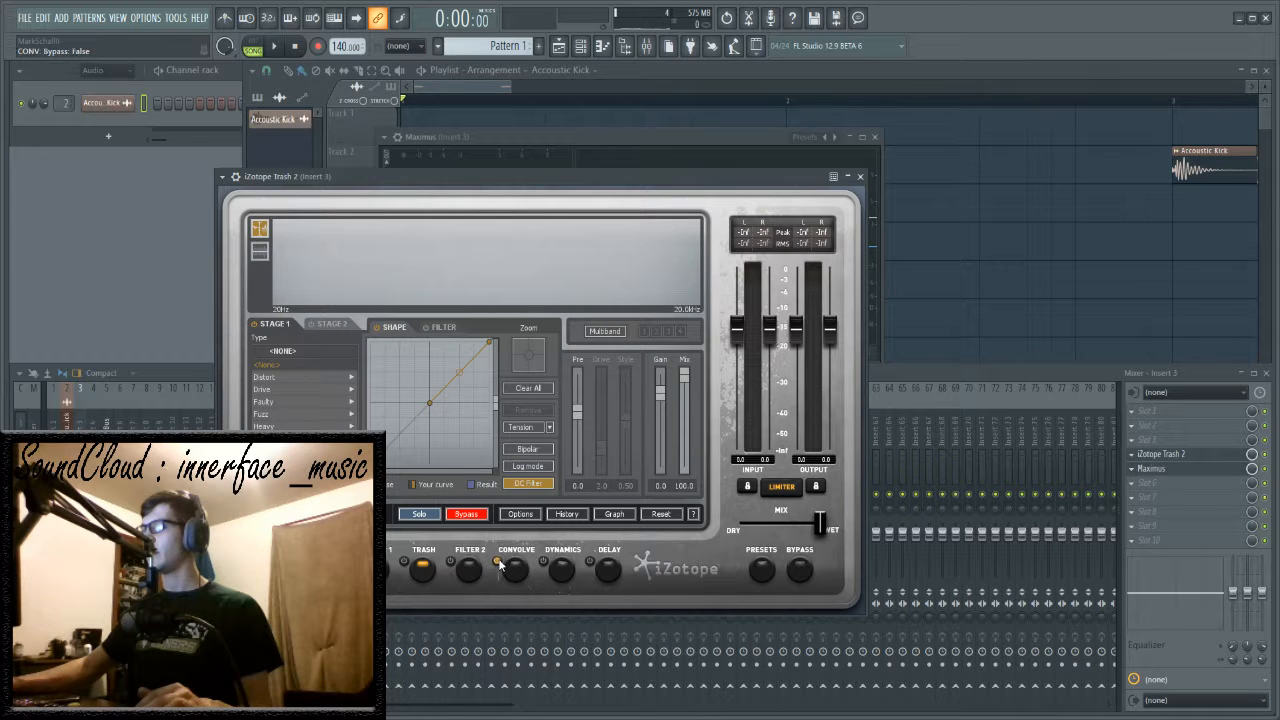
pyautogui.click(516, 569)
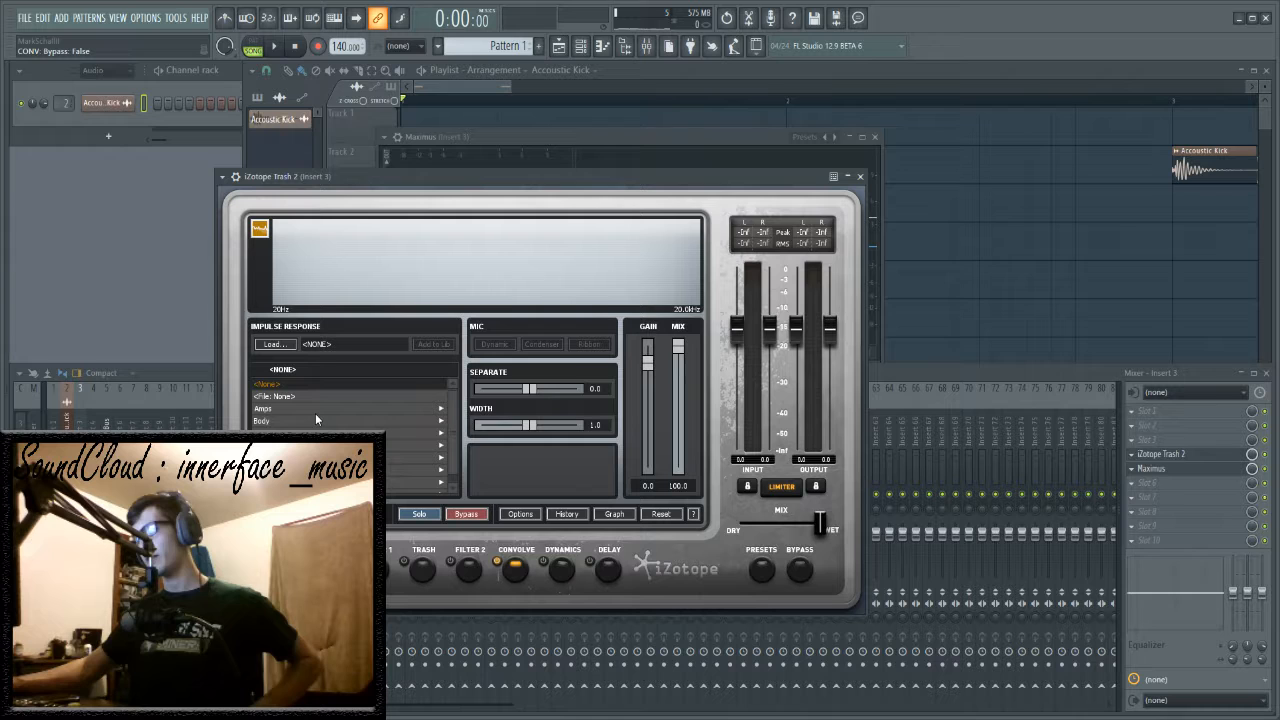
pyautogui.click(256, 428)
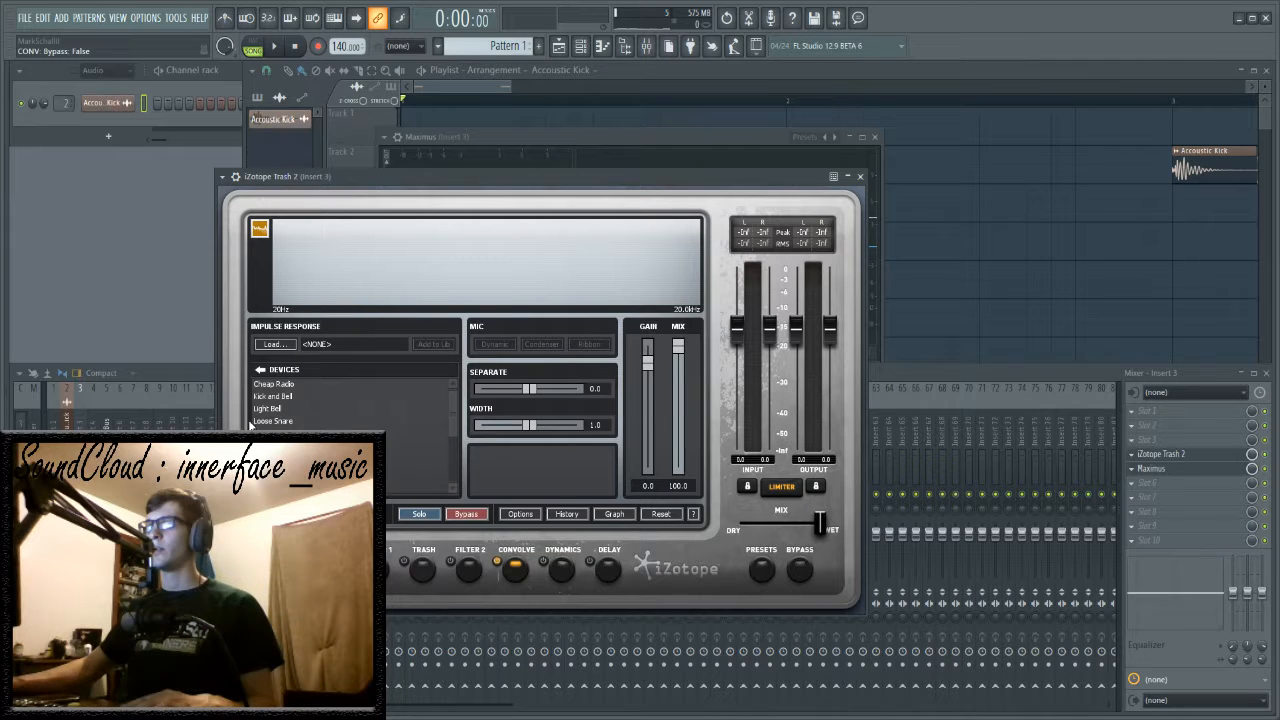
pyautogui.click(262, 370)
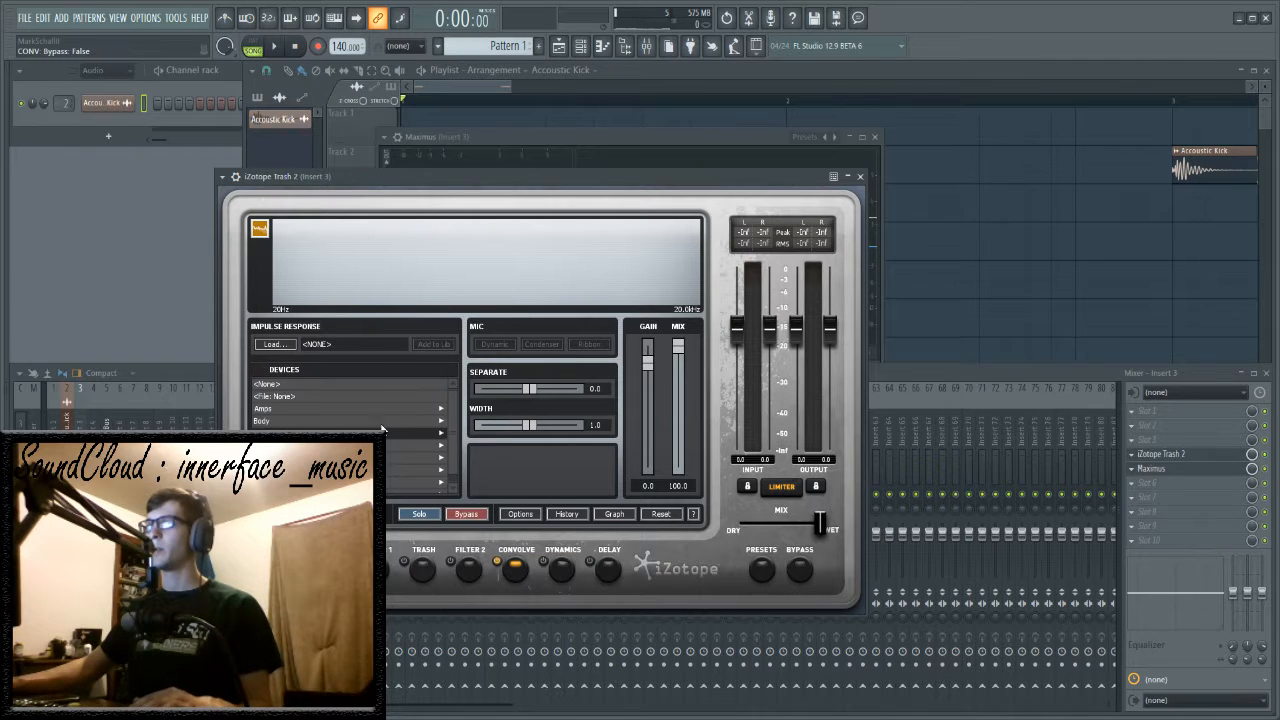
pyautogui.click(281, 428)
pyautogui.click(314, 386)
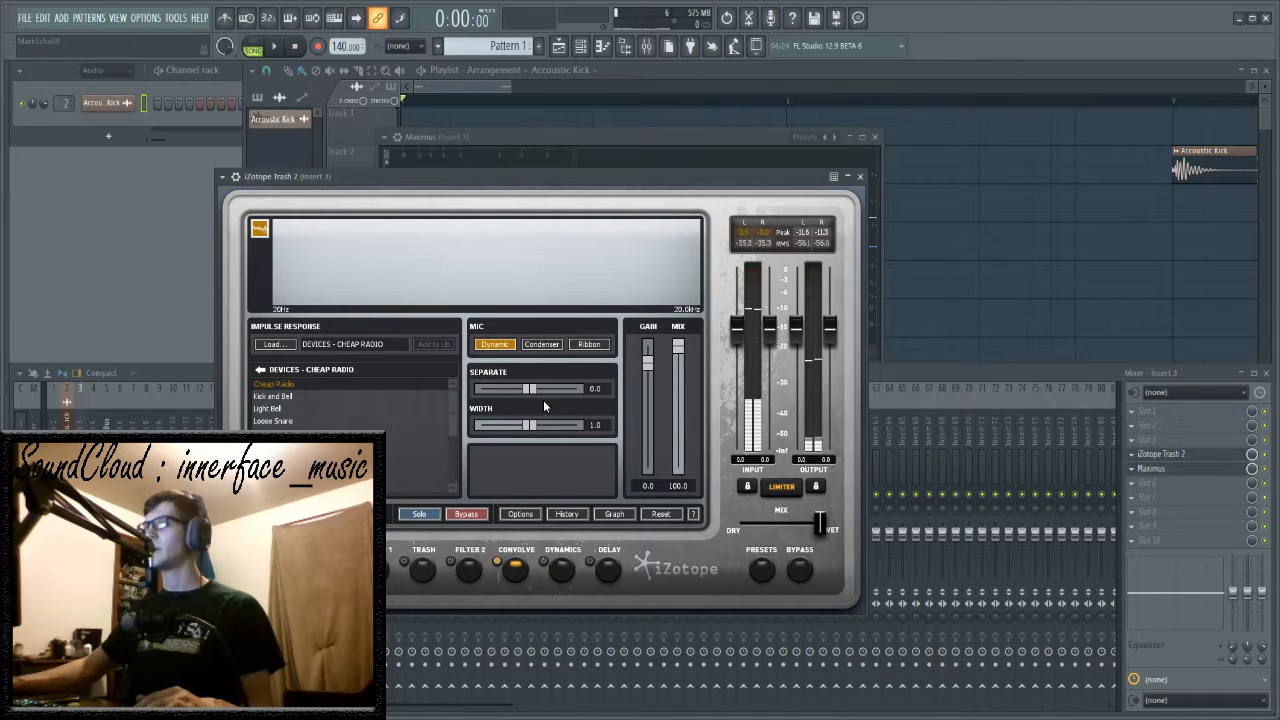
# - Set the Convolve microphone to Condenser, shift the Trash 2 window aside and audition the kick
pyautogui.moveTo(678, 348); pyautogui.dragTo(675, 382)
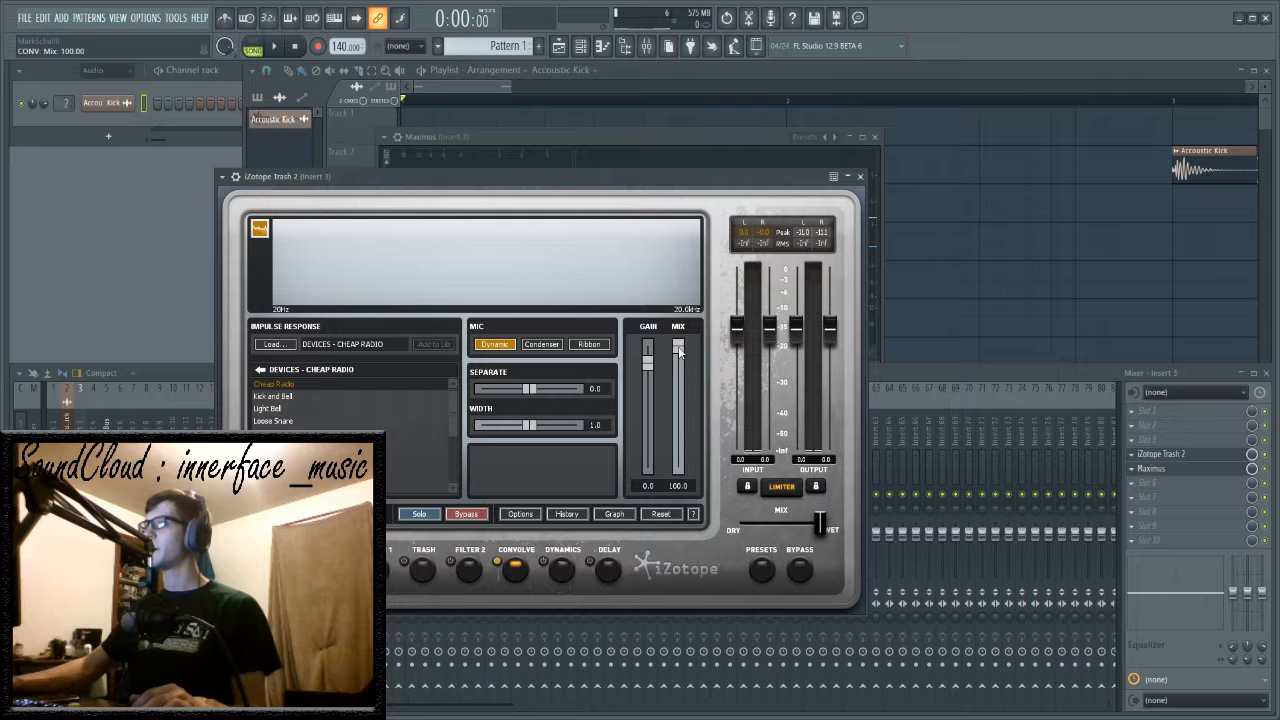
pyautogui.press('space')
pyautogui.click(541, 344)
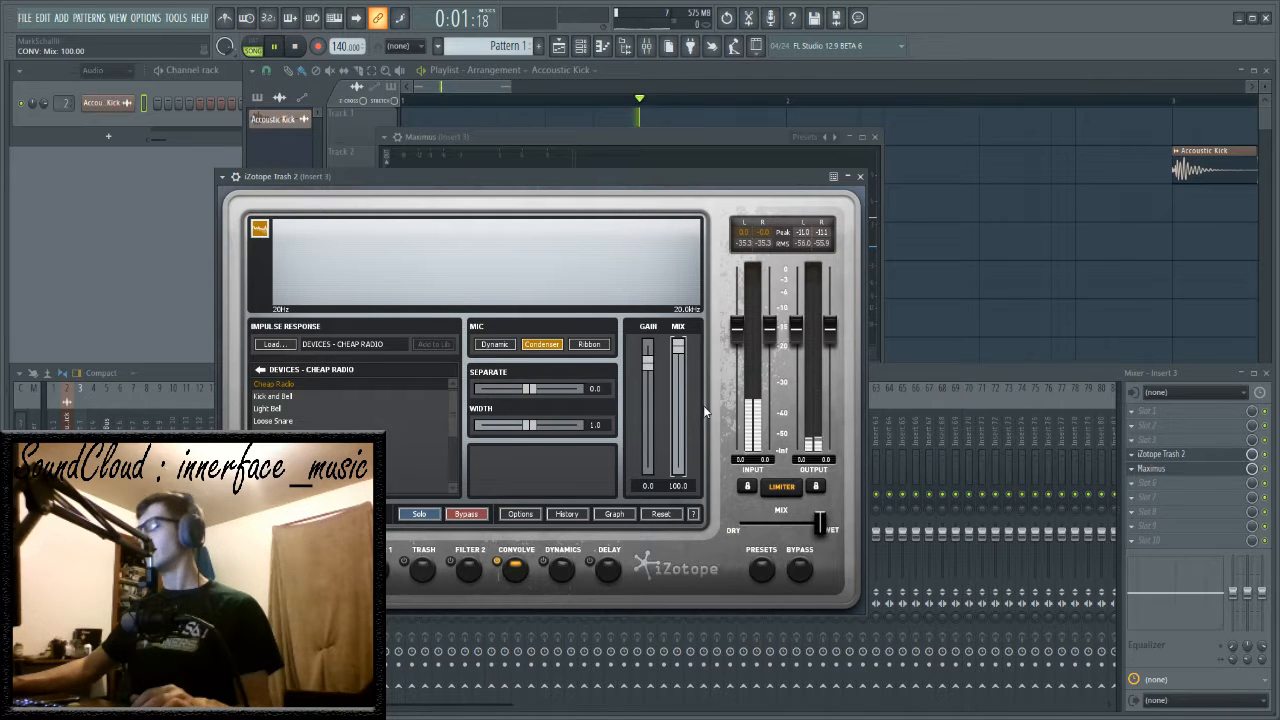
pyautogui.moveTo(557, 183); pyautogui.dragTo(630, 181)
pyautogui.press('space')
pyautogui.press('space')
pyautogui.press('space')
# - Try the Metal Bowl impulse response and its neighbour in Devices while replaying the kick
pyautogui.click(350, 443)
pyautogui.press('space')
pyautogui.press('space')
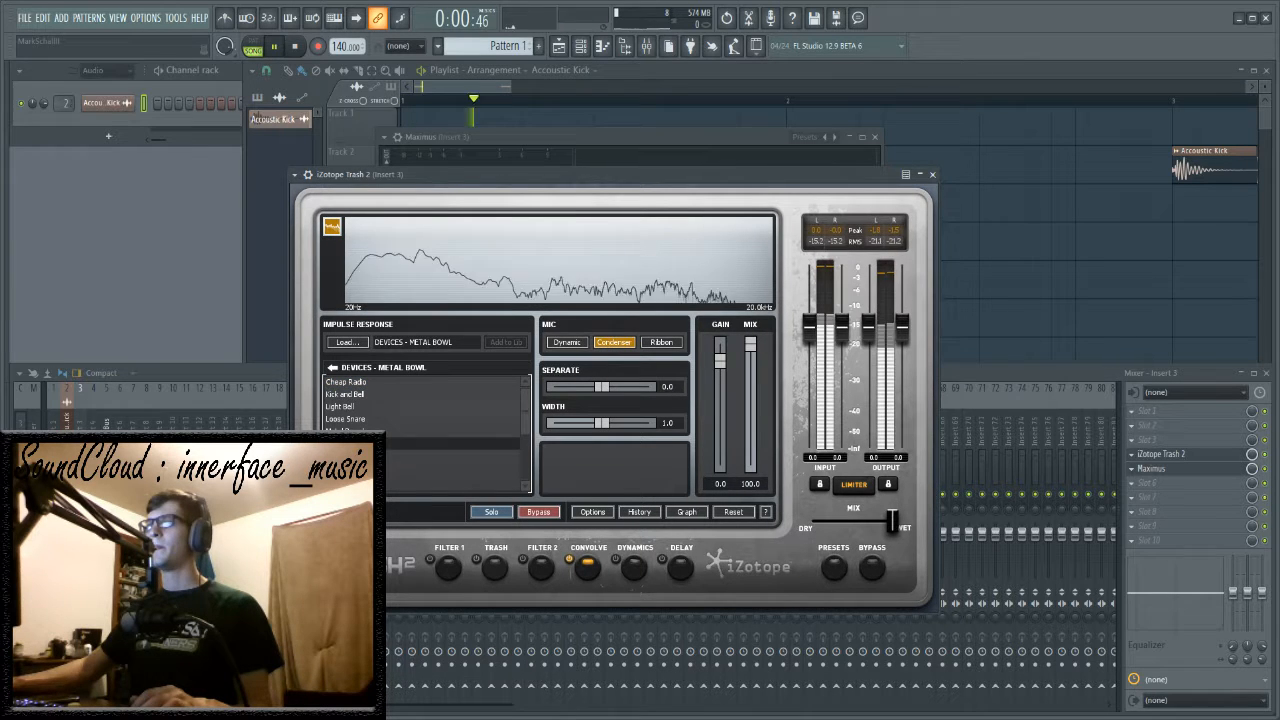
pyautogui.click(350, 456)
pyautogui.press('space')
pyautogui.press('space')
pyautogui.press('space')
pyautogui.press('space')
# - Try further Devices impulse responses around Ripped Cone while replaying the kick
pyautogui.click(402, 452)
pyautogui.press('space')
pyautogui.press('space')
pyautogui.click(401, 456)
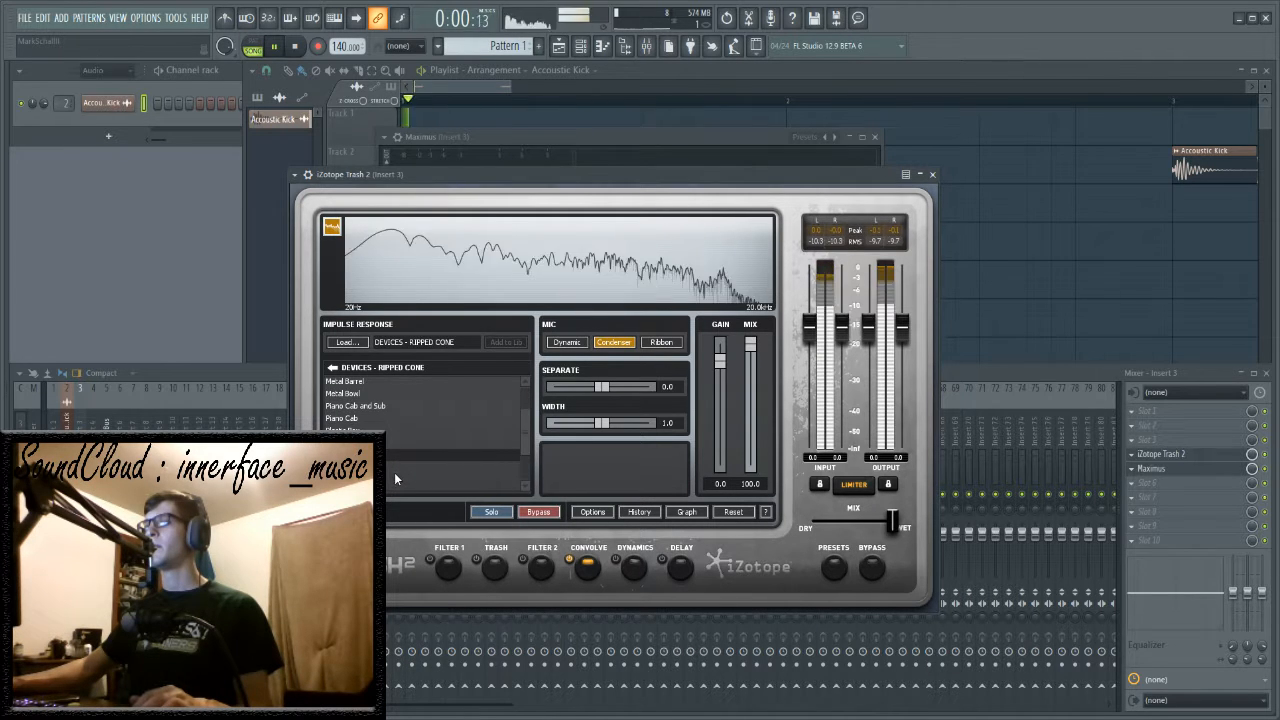
pyautogui.click(396, 460)
# - Narrow Convolve's width to 0.2 while trying the Sheet Metal, Snare and Spring Loaded Cone impulse responses
pyautogui.click(396, 458)
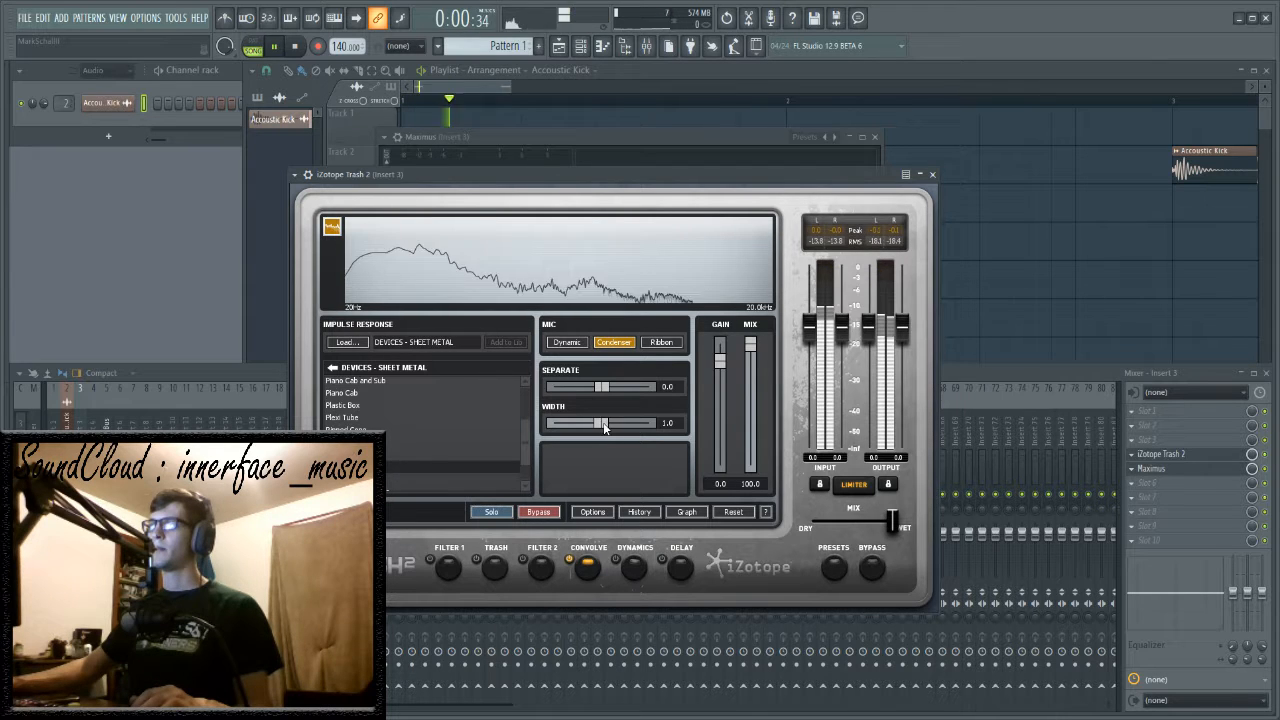
pyautogui.click(387, 458)
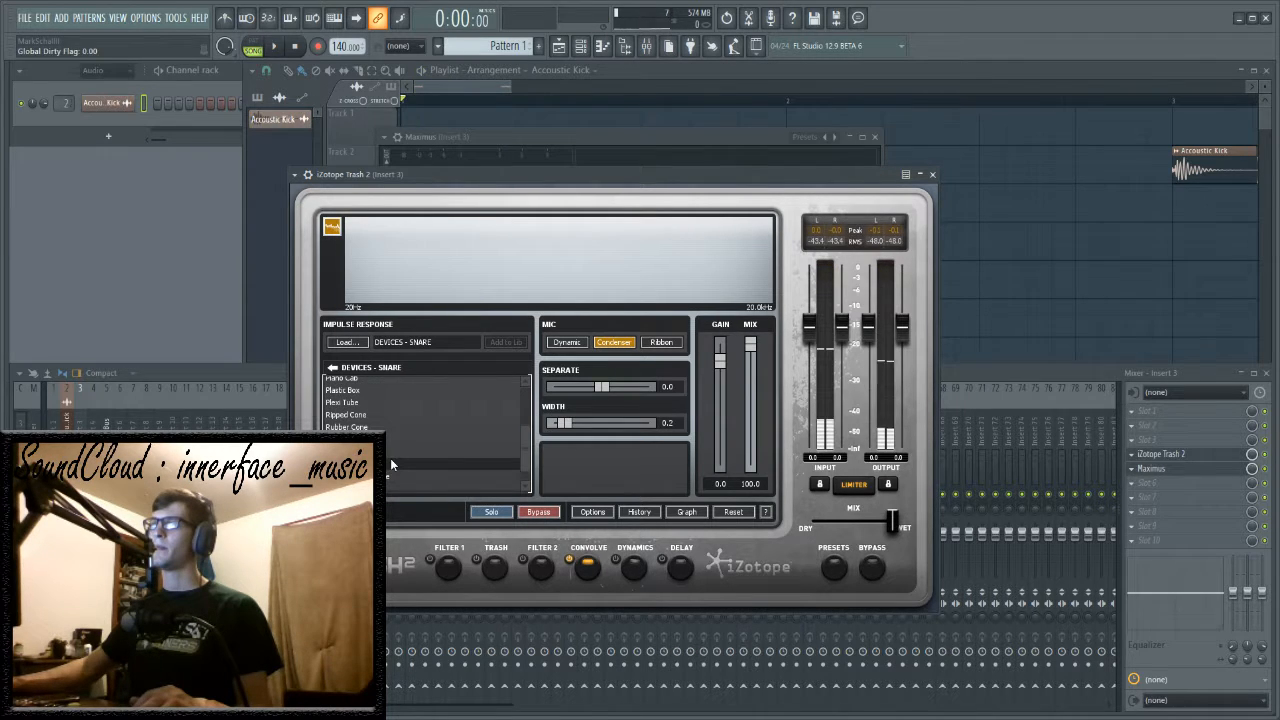
pyautogui.click(392, 460)
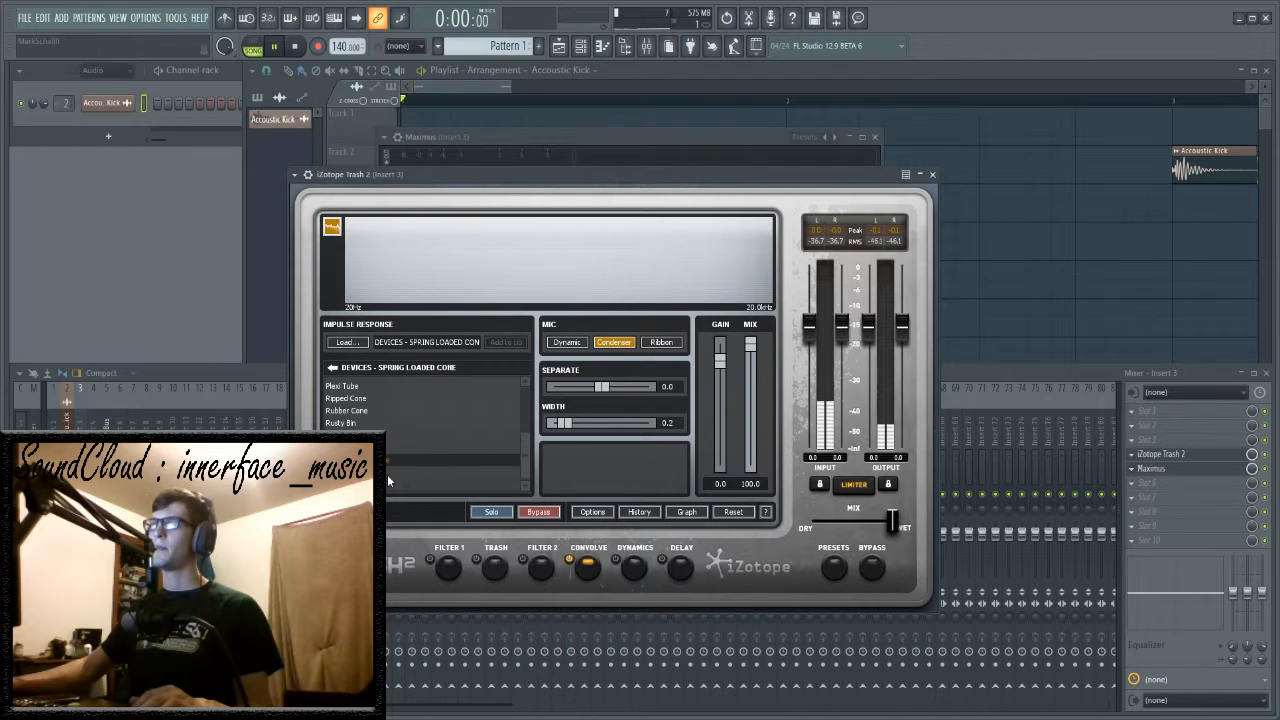
# - Audition the Body impulse responses from Fishbowl onward, keep Old School and fine-tune the width to about 0.2
pyautogui.click(334, 368)
pyautogui.click(380, 418)
pyautogui.click(380, 383)
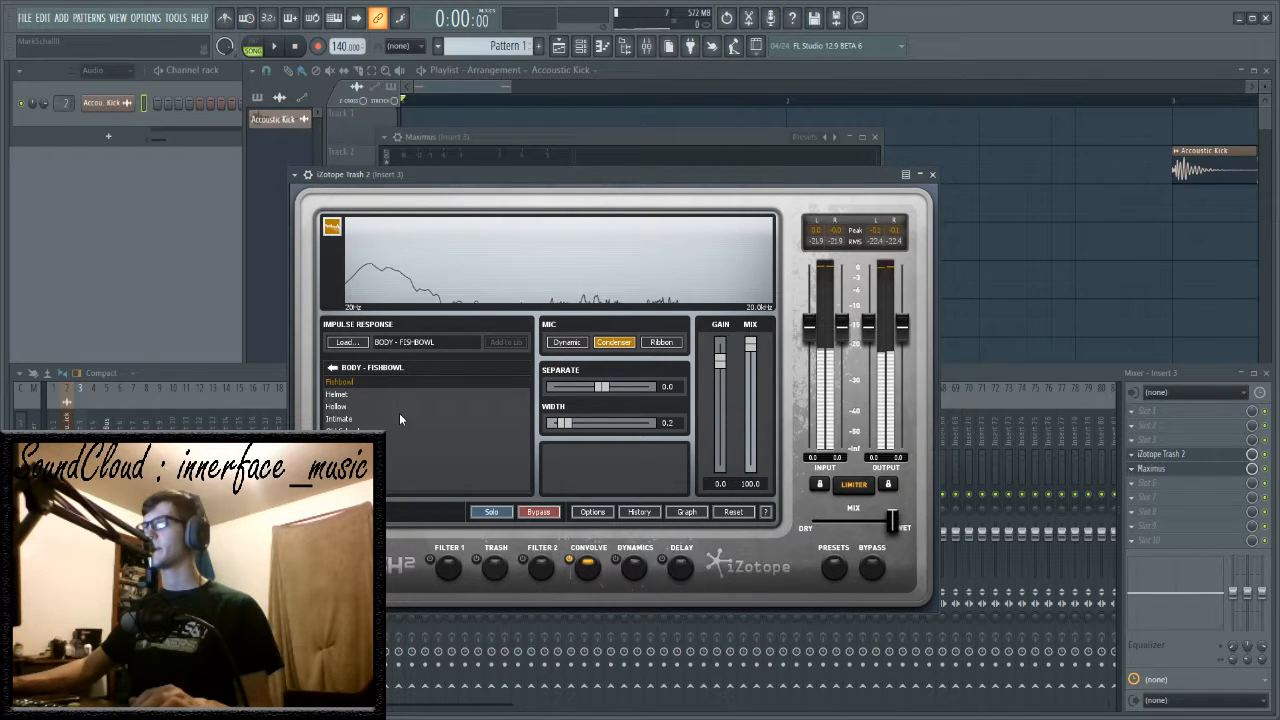
pyautogui.click(389, 396)
pyautogui.click(390, 405)
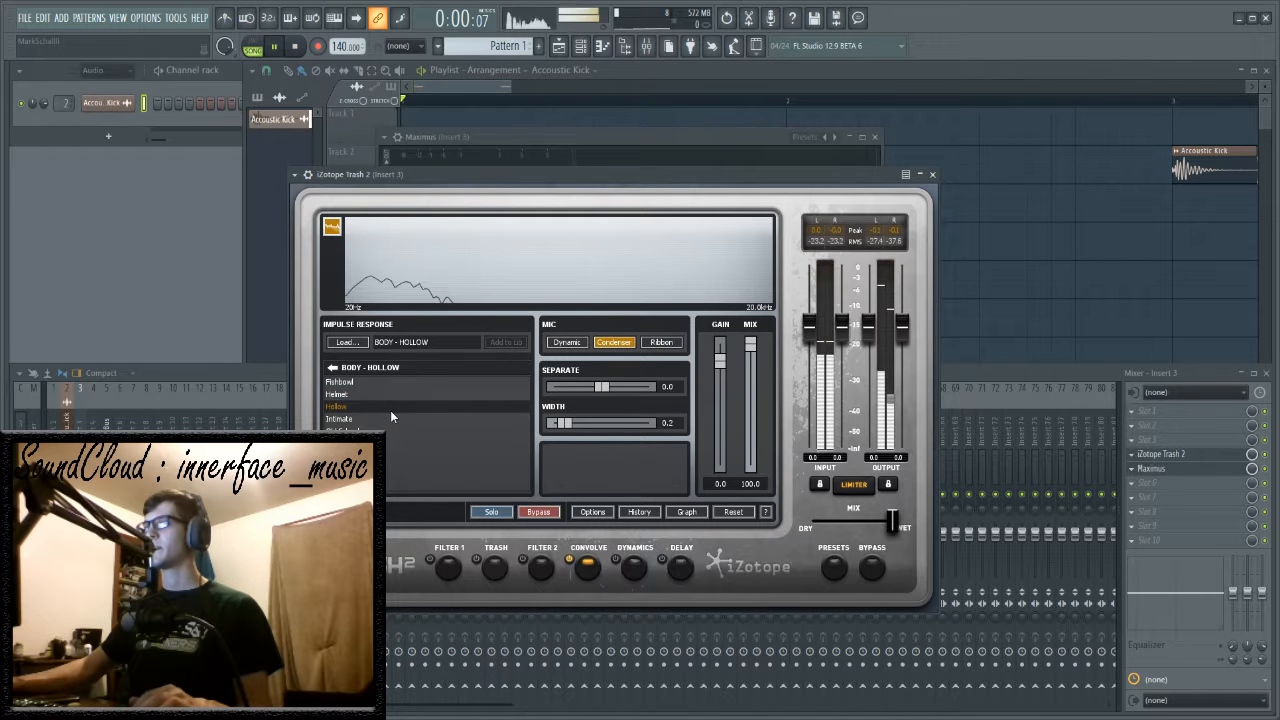
pyautogui.click(389, 418)
pyautogui.click(387, 431)
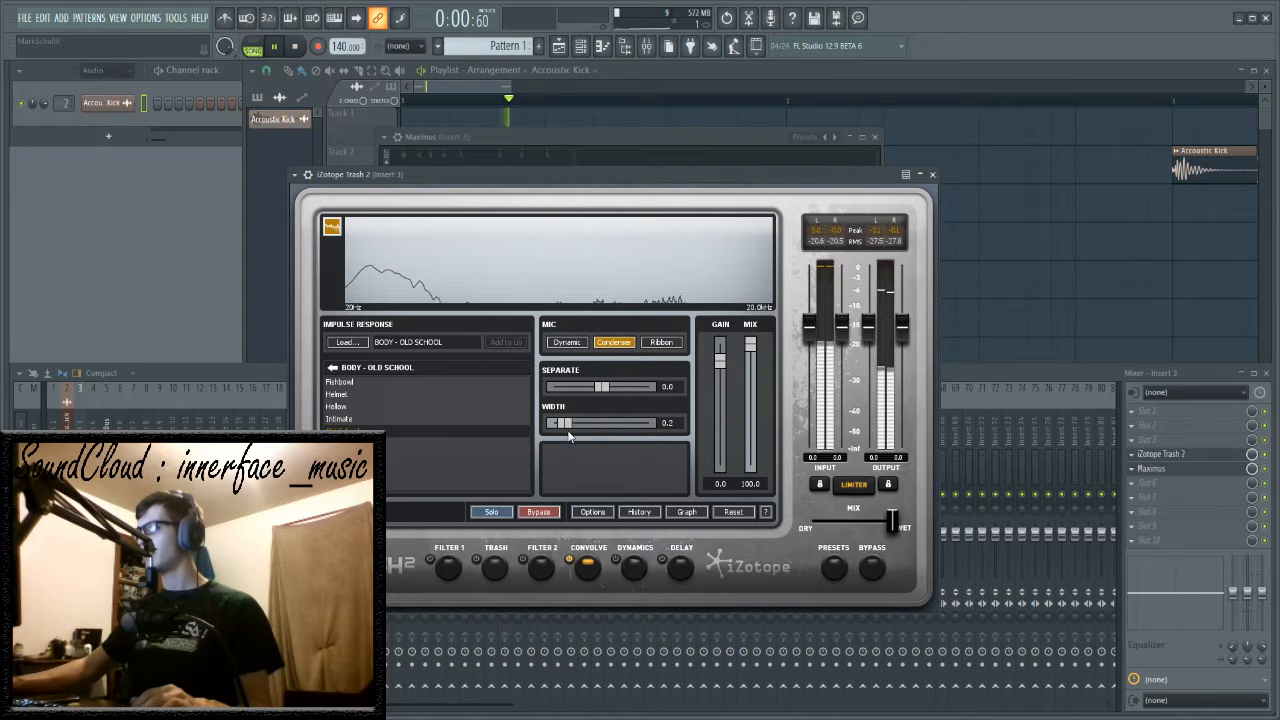
pyautogui.moveTo(576, 424)
pyautogui.mouseDown()
pyautogui.moveTo(596, 428)
pyautogui.moveTo(563, 433)
pyautogui.mouseUp()
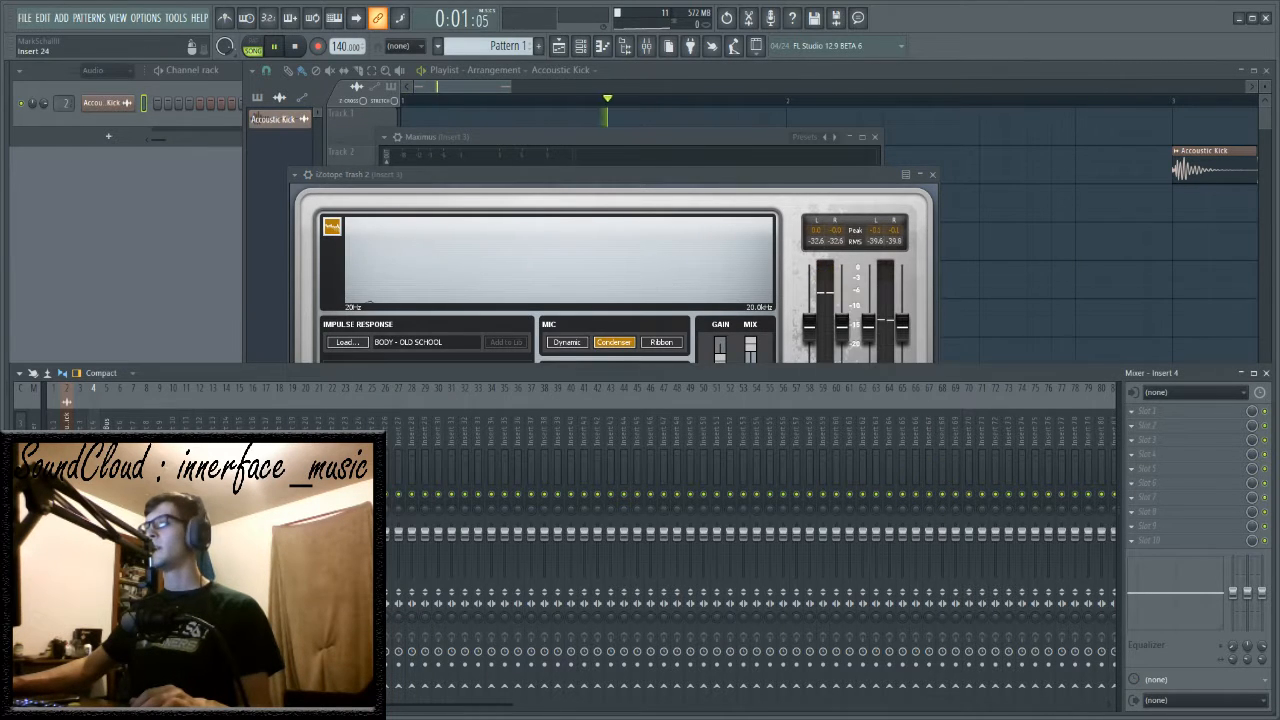
# - Bring up Insert 3's Trash 2 and Maximus windows during playback and close both
pyautogui.press('space')
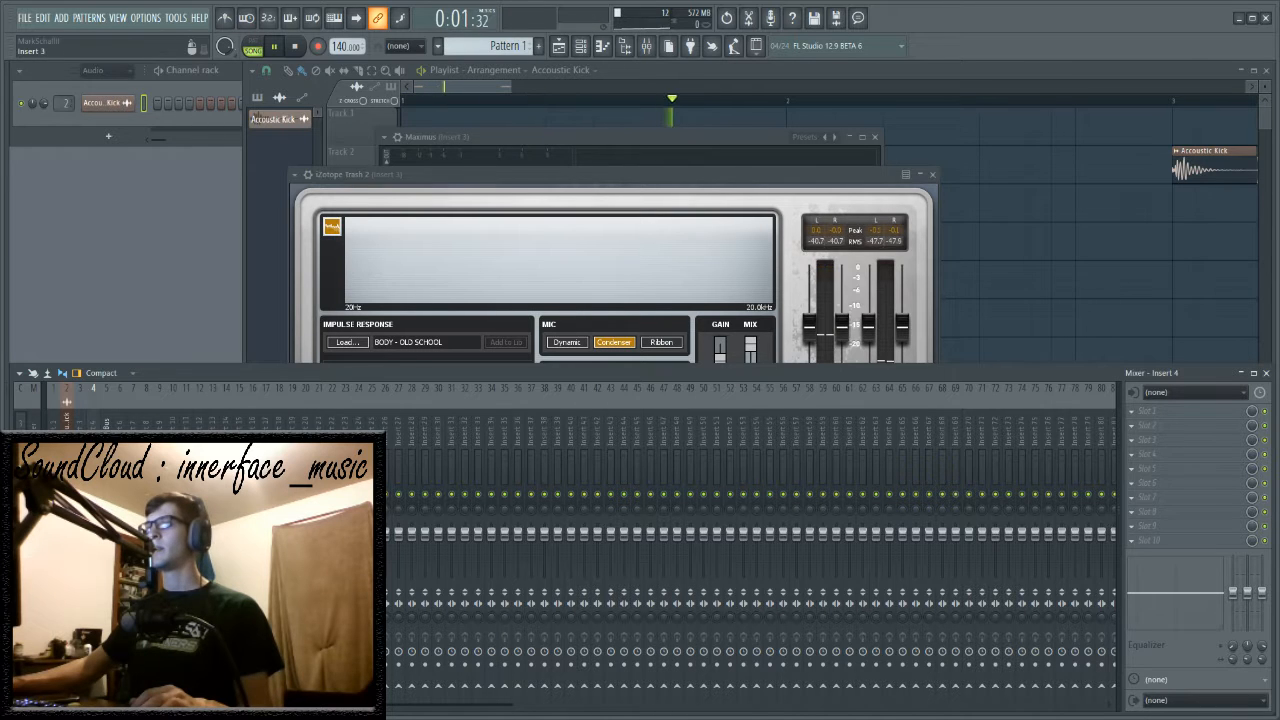
pyautogui.click(80, 450)
pyautogui.click(1160, 454)
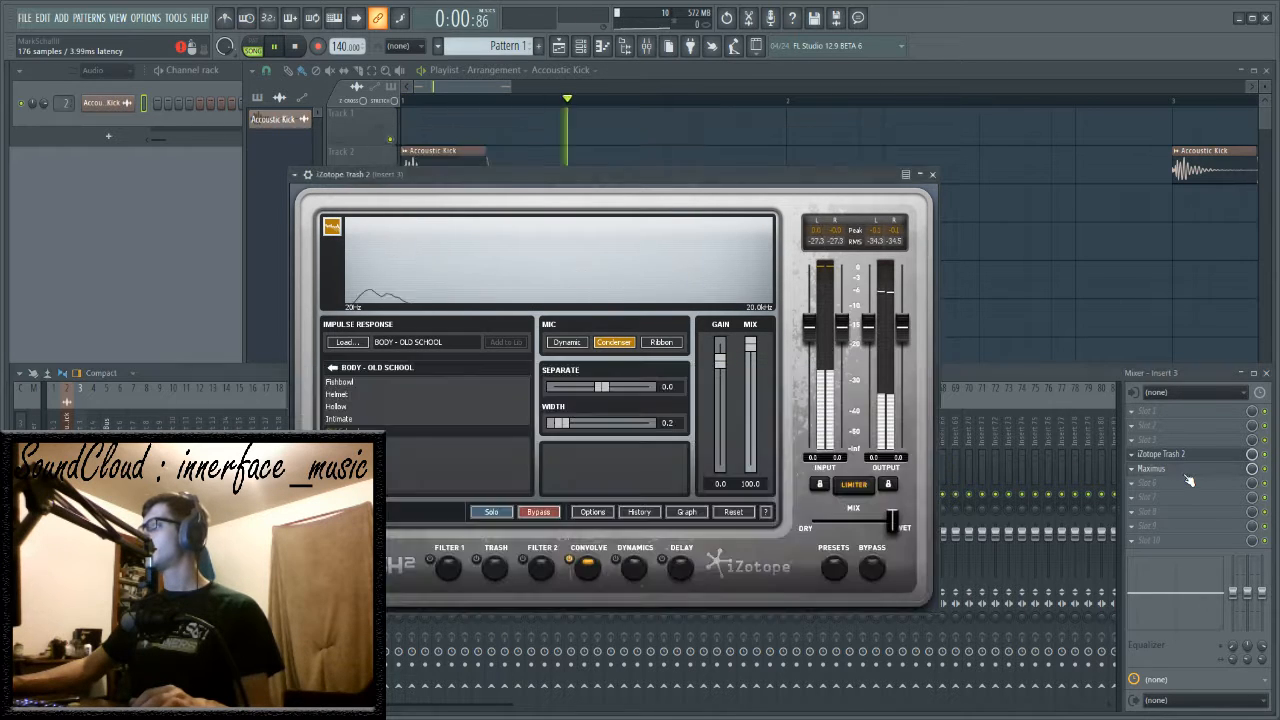
pyautogui.click(1160, 468)
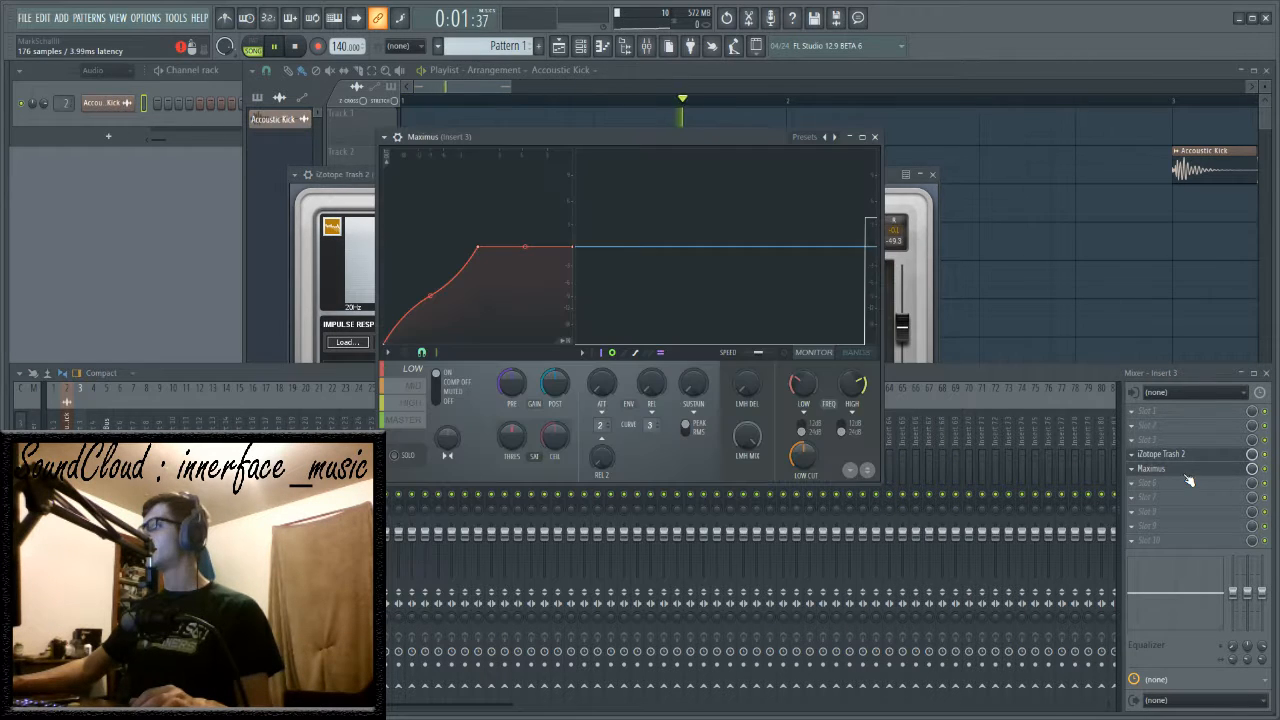
pyautogui.click(875, 137)
pyautogui.click(926, 177)
# - Load Maximus on mixer track Insert 4 and audition the kick through it
pyautogui.click(93, 470)
pyautogui.press('space')
pyautogui.press('space')
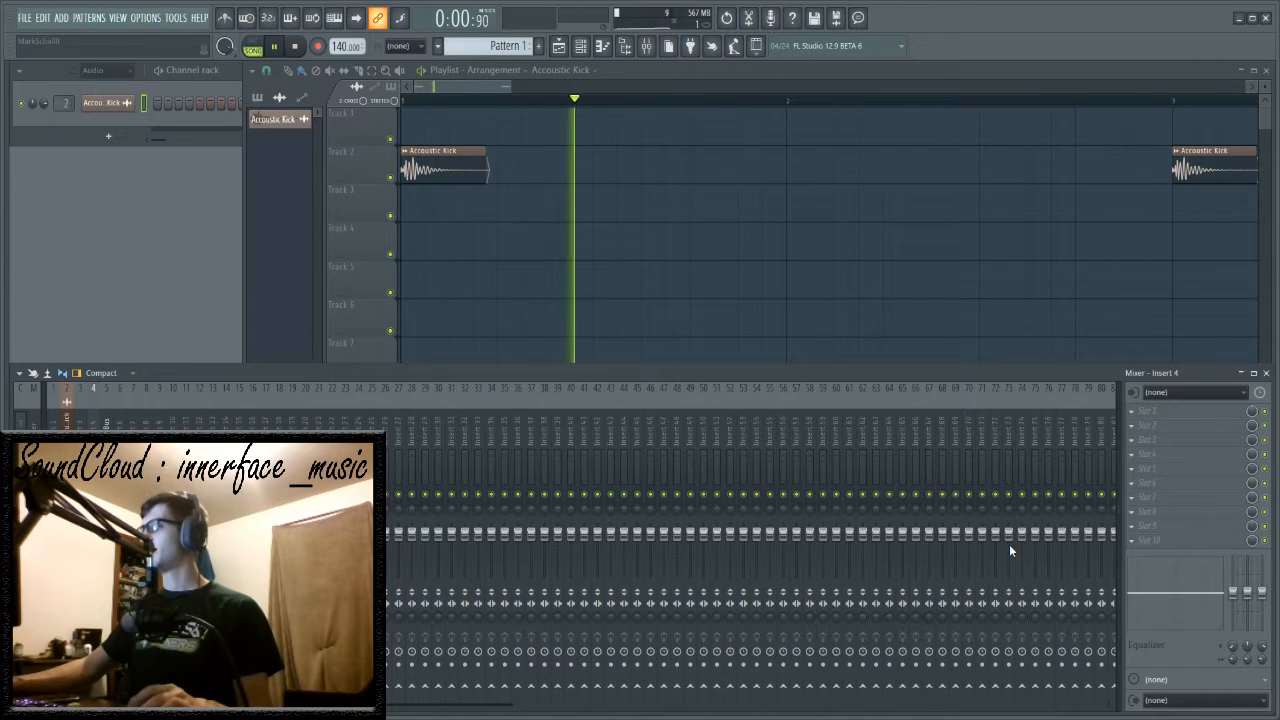
pyautogui.click(967, 621)
pyautogui.press('space')
pyautogui.press('space')
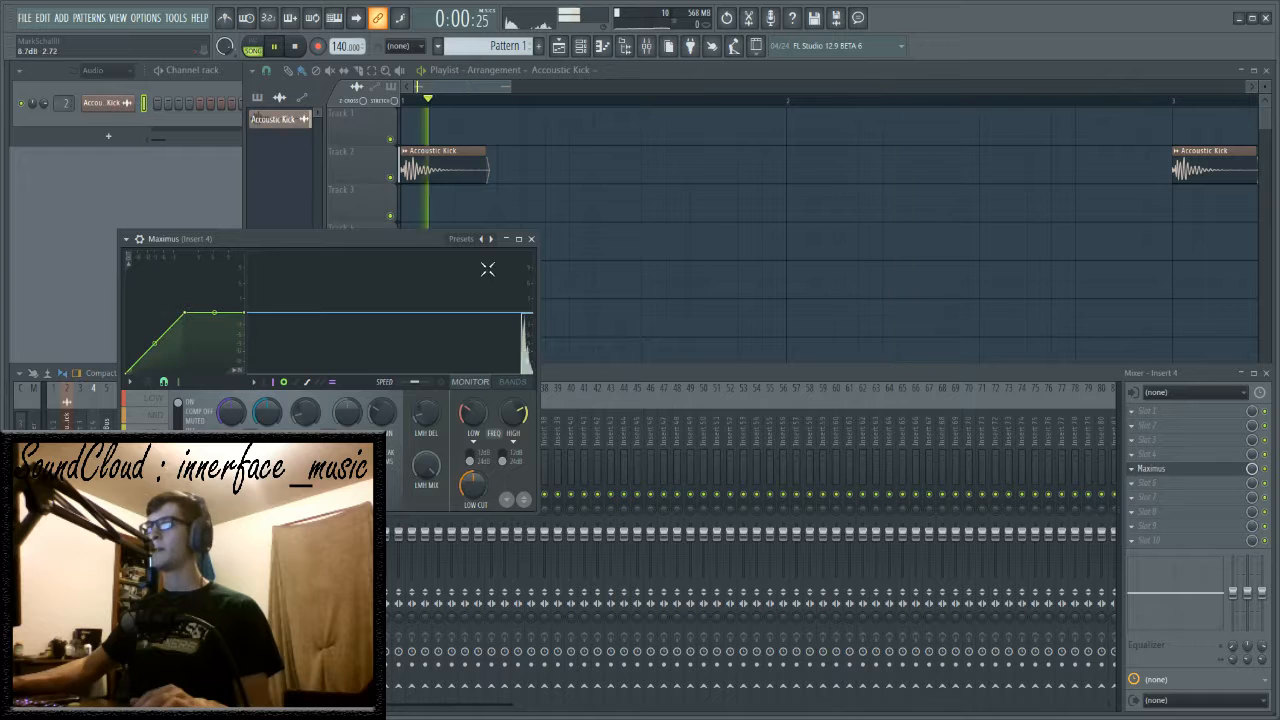
# - Raise the end of the Master curve in Insert 4's Maximus while replaying the kick, and close its window
pyautogui.press('space')
pyautogui.press('space')
pyautogui.moveTo(330, 239); pyautogui.dragTo(580, 221)
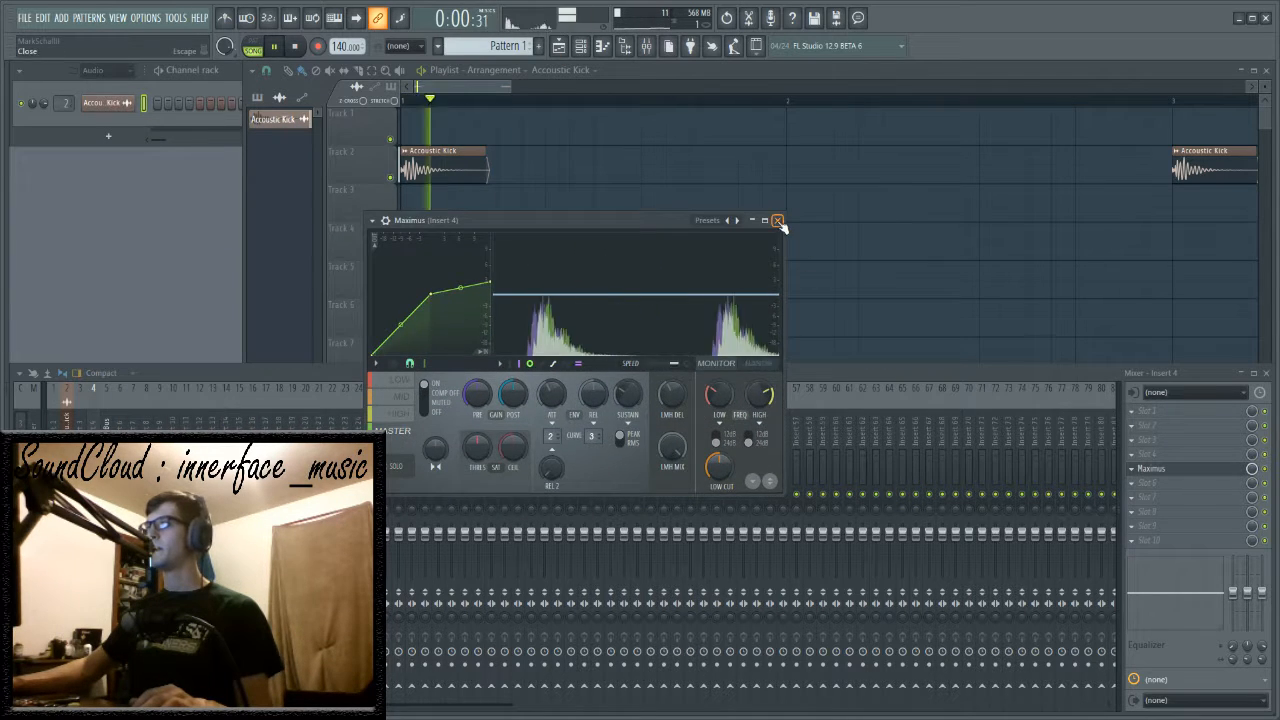
pyautogui.click(778, 220)
# - Reduce the Convolve mix of Trash 2 on Insert 3 to about 67.2 and close the plugin
pyautogui.press('space')
pyautogui.press('space')
pyautogui.press('Left')
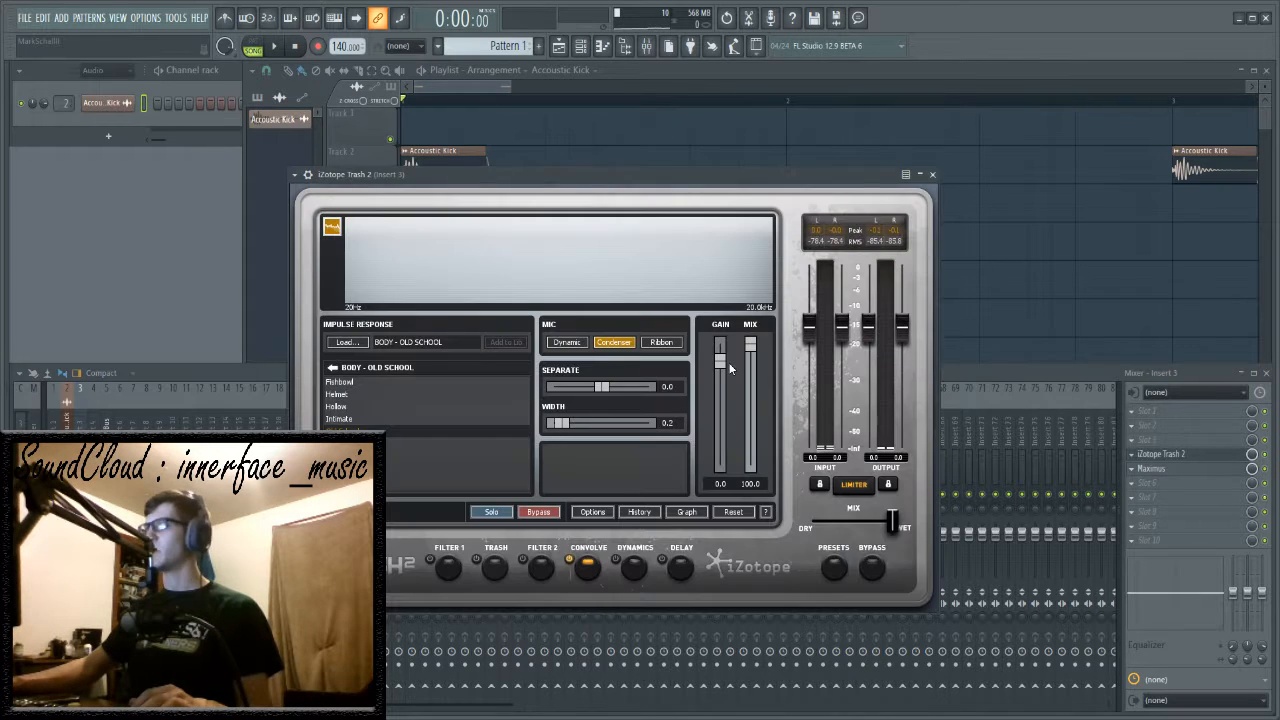
pyautogui.moveTo(752, 395); pyautogui.dragTo(752, 385)
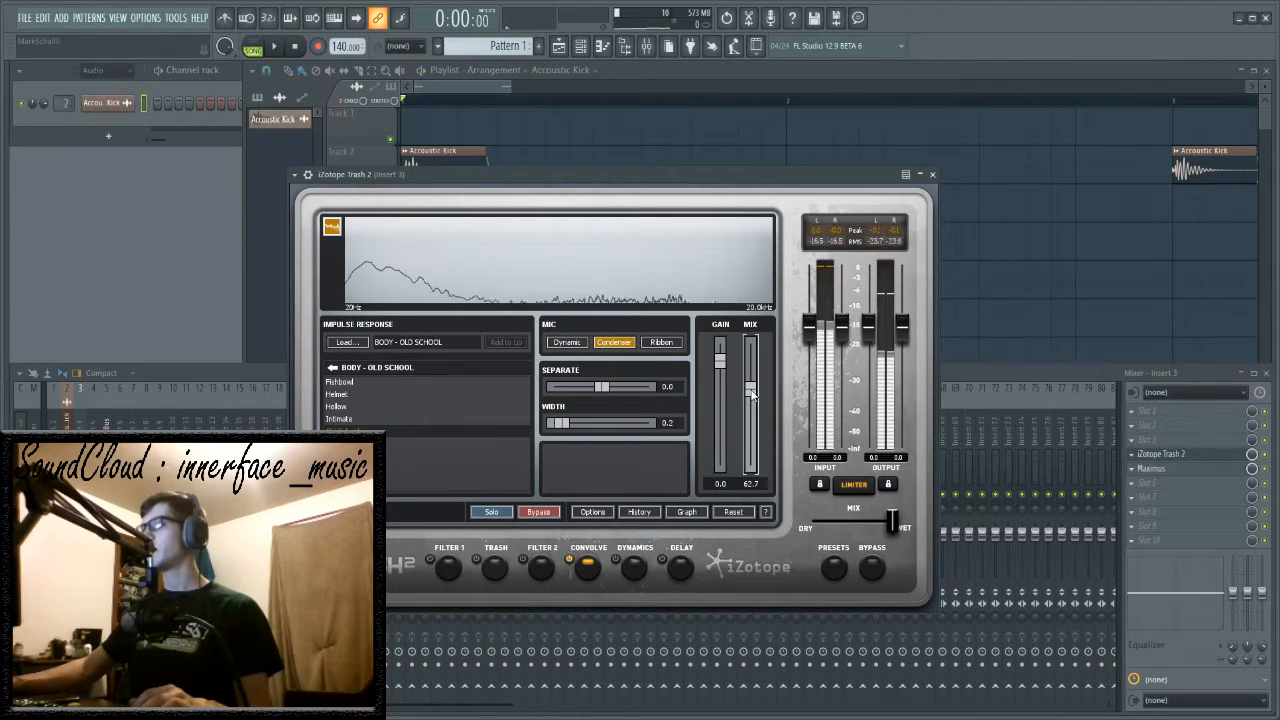
pyautogui.press('space')
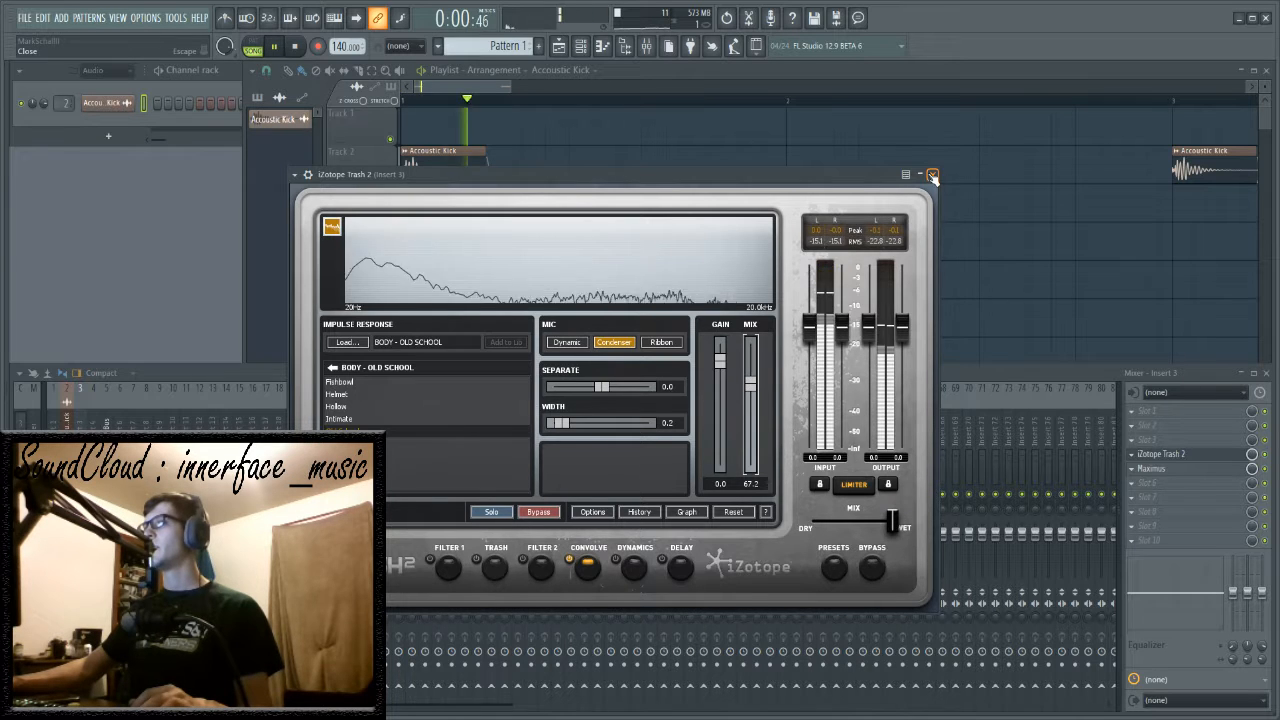
pyautogui.click(932, 175)
# - Replay the kick repeatedly to judge how the processed sound responds with all plugin windows closed
pyautogui.press('space')
pyautogui.press('space')
pyautogui.press('space')
pyautogui.press('space')
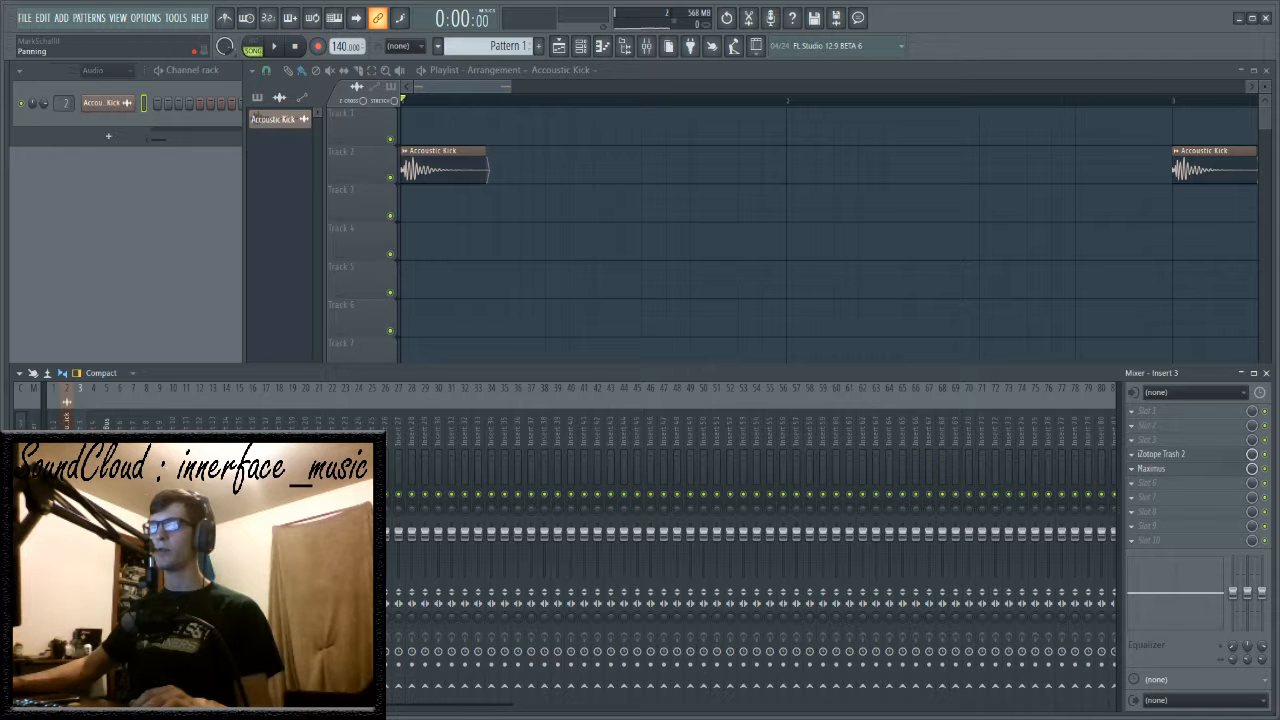
pyautogui.press('space')
pyautogui.press('space')
pyautogui.press('space')
pyautogui.press('space')
pyautogui.press('space')
pyautogui.press('space')
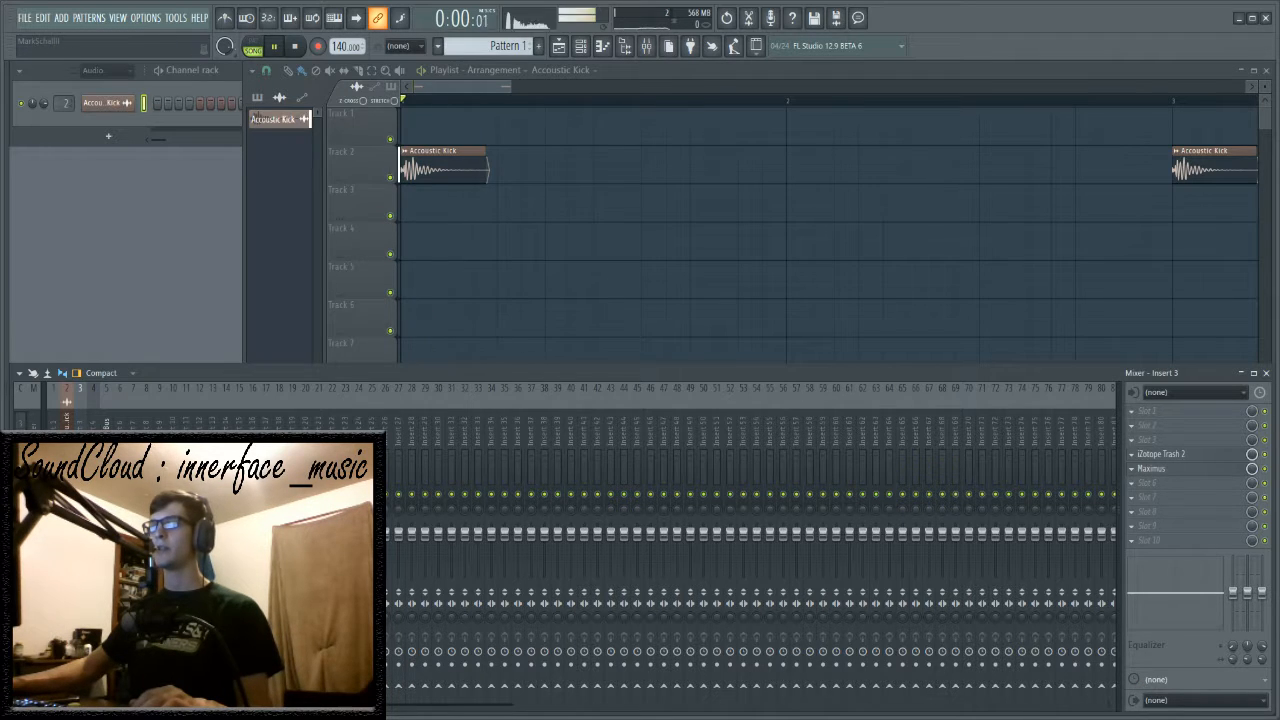
pyautogui.press('space')
pyautogui.press('space')
pyautogui.press('space')
pyautogui.scroll(-1, 453, 110)
pyautogui.scroll(-1, 453, 110)
pyautogui.rightClick(565, 145)
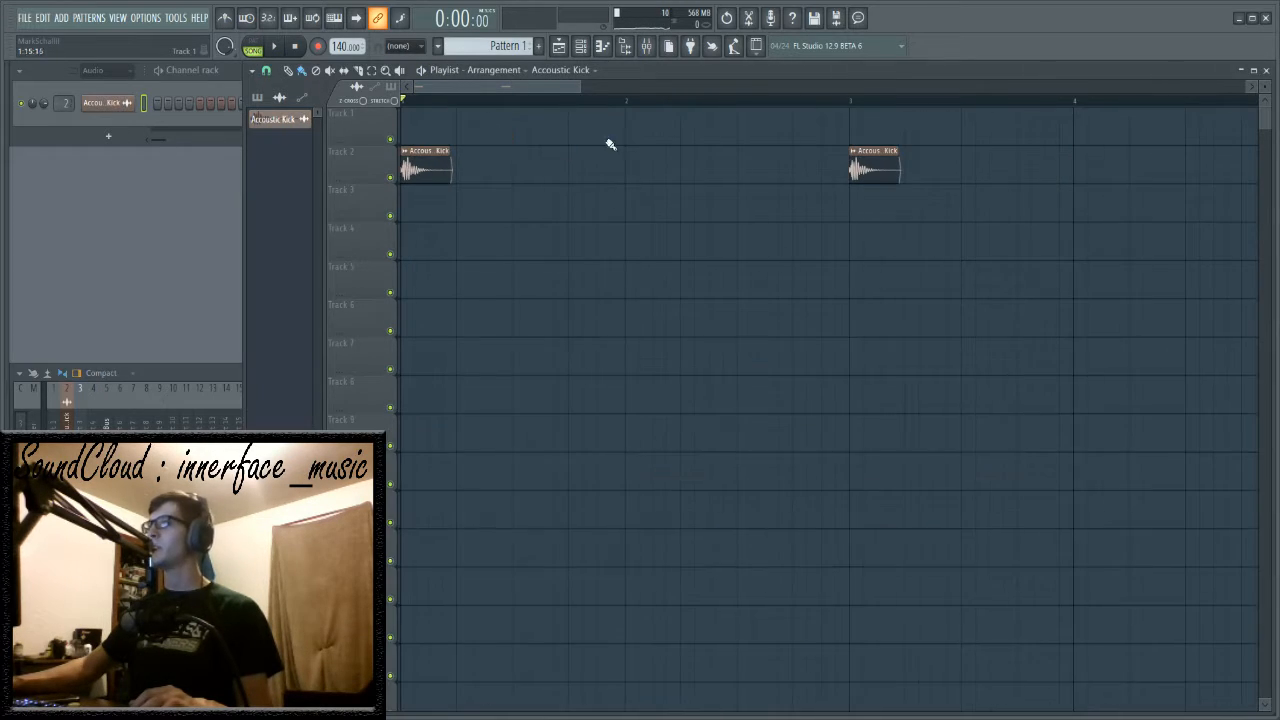
pyautogui.scroll(2, 426, 103)
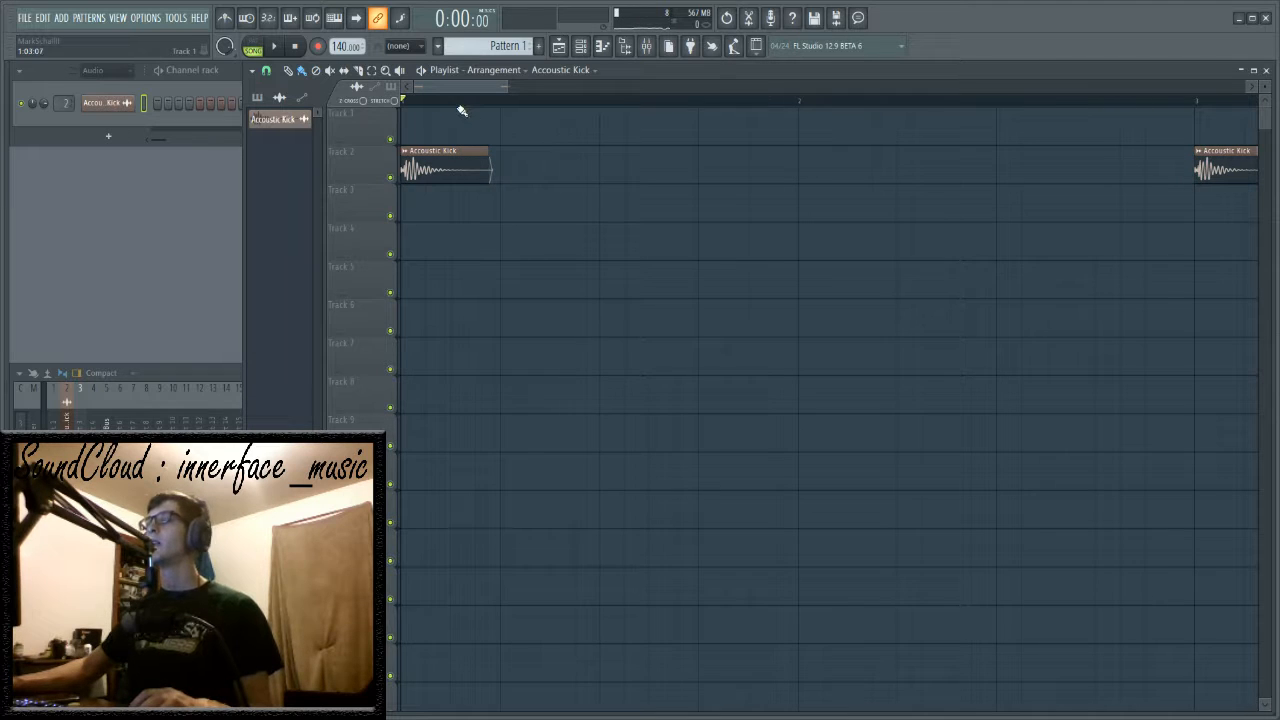
pyautogui.scroll(-2, 460, 105)
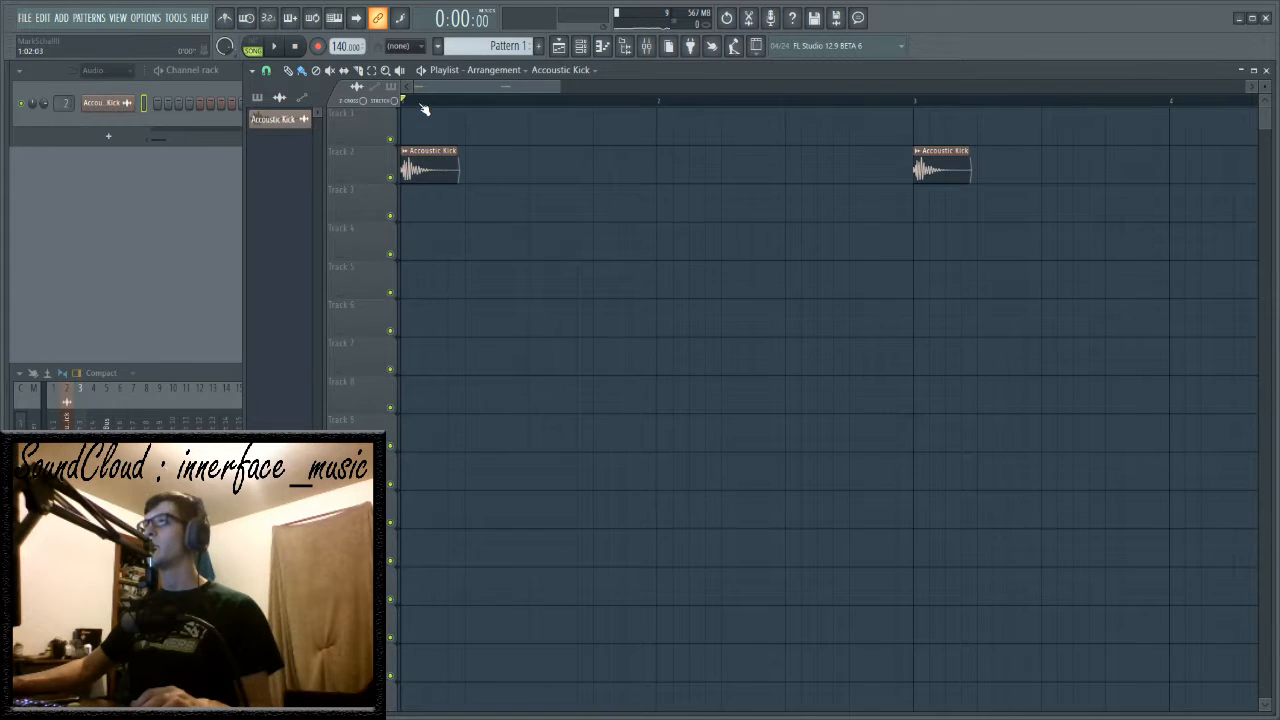
pyautogui.scroll(2, 425, 108)
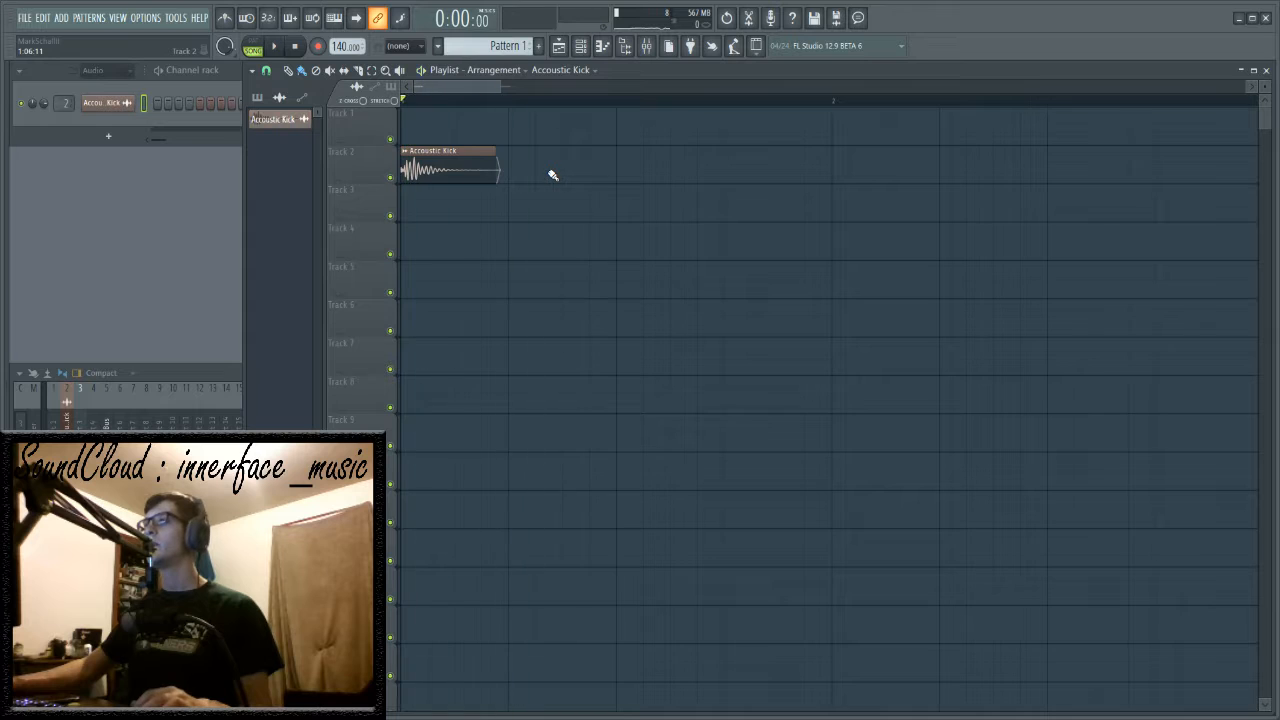
# - Return to the mixer and load Maximus on the Kick Bus track
pyautogui.press('F9')
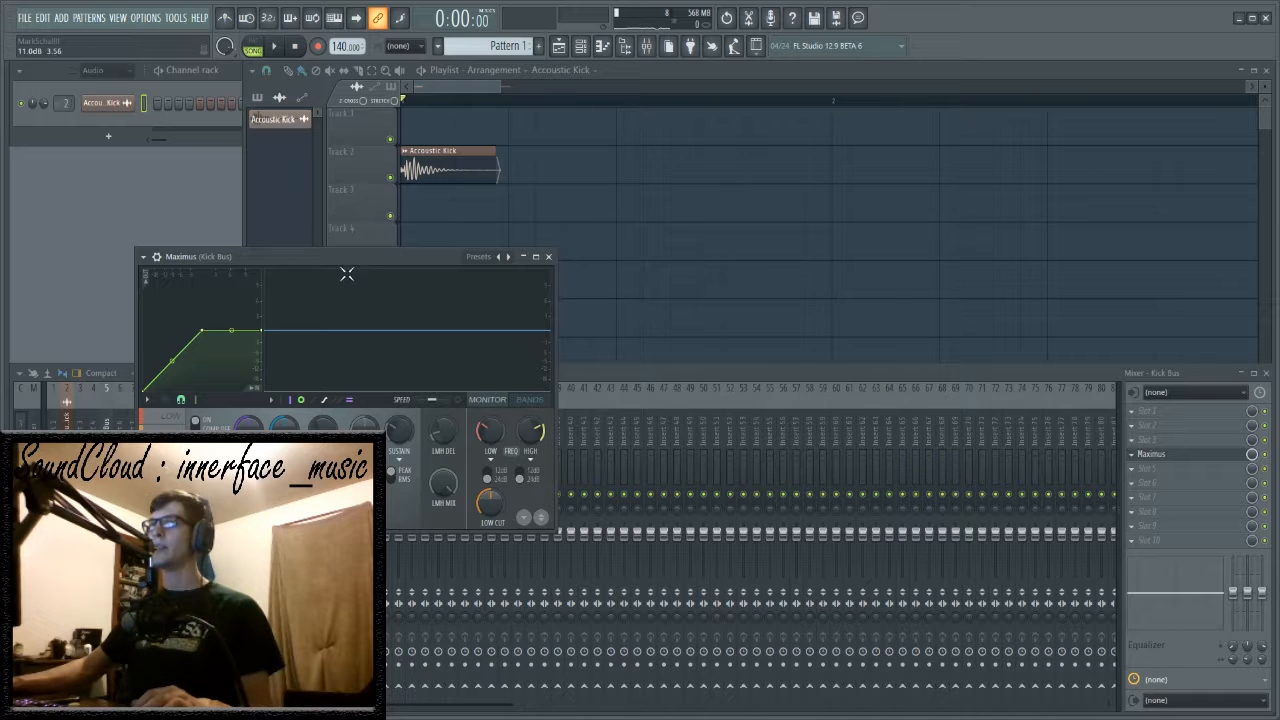
# - Raise the end of the compression curves for the Low, Mid, High and Master bands in the Kick Bus Maximus
pyautogui.moveTo(346, 273); pyautogui.dragTo(535, 205)
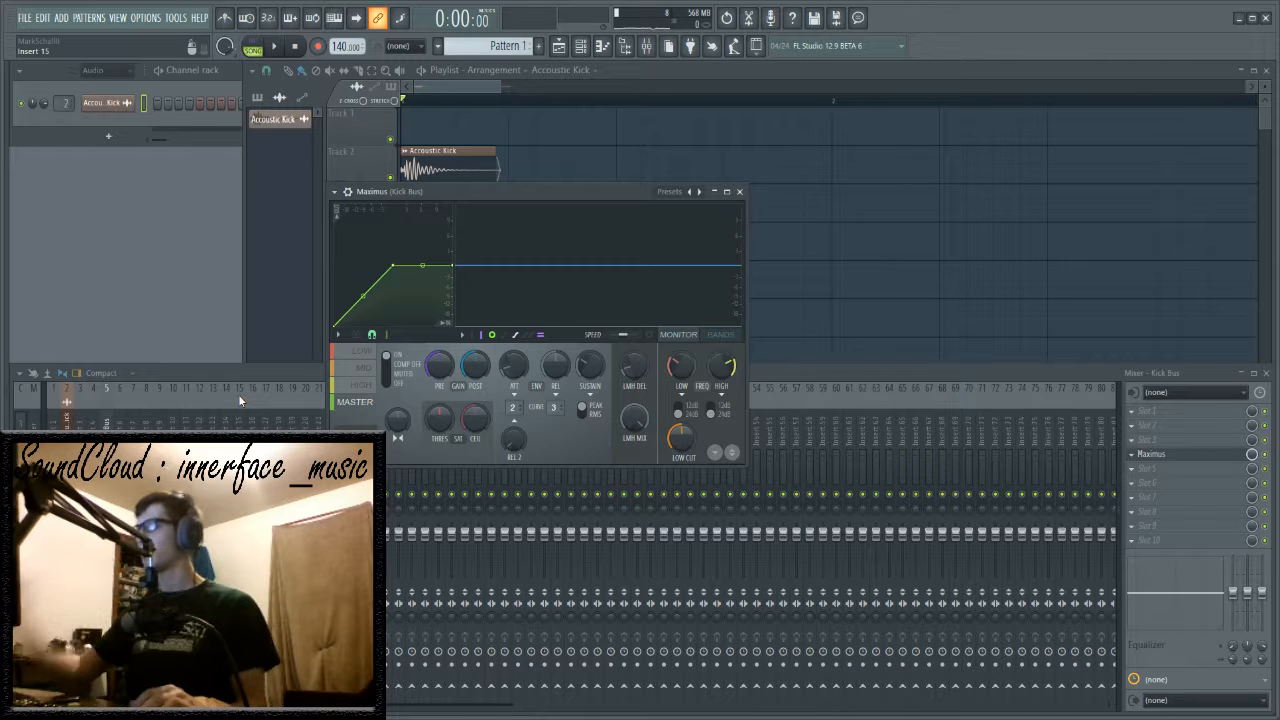
pyautogui.moveTo(465, 191); pyautogui.dragTo(563, 194)
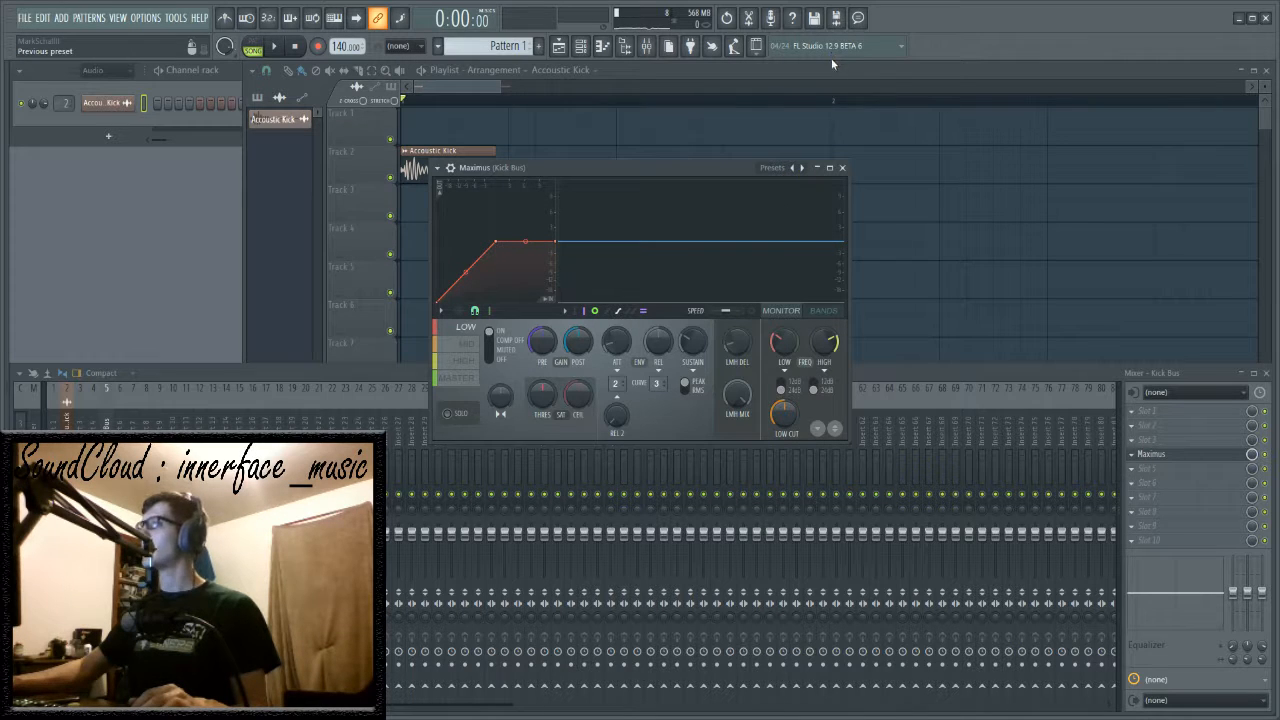
pyautogui.click(465, 366)
pyautogui.press('space')
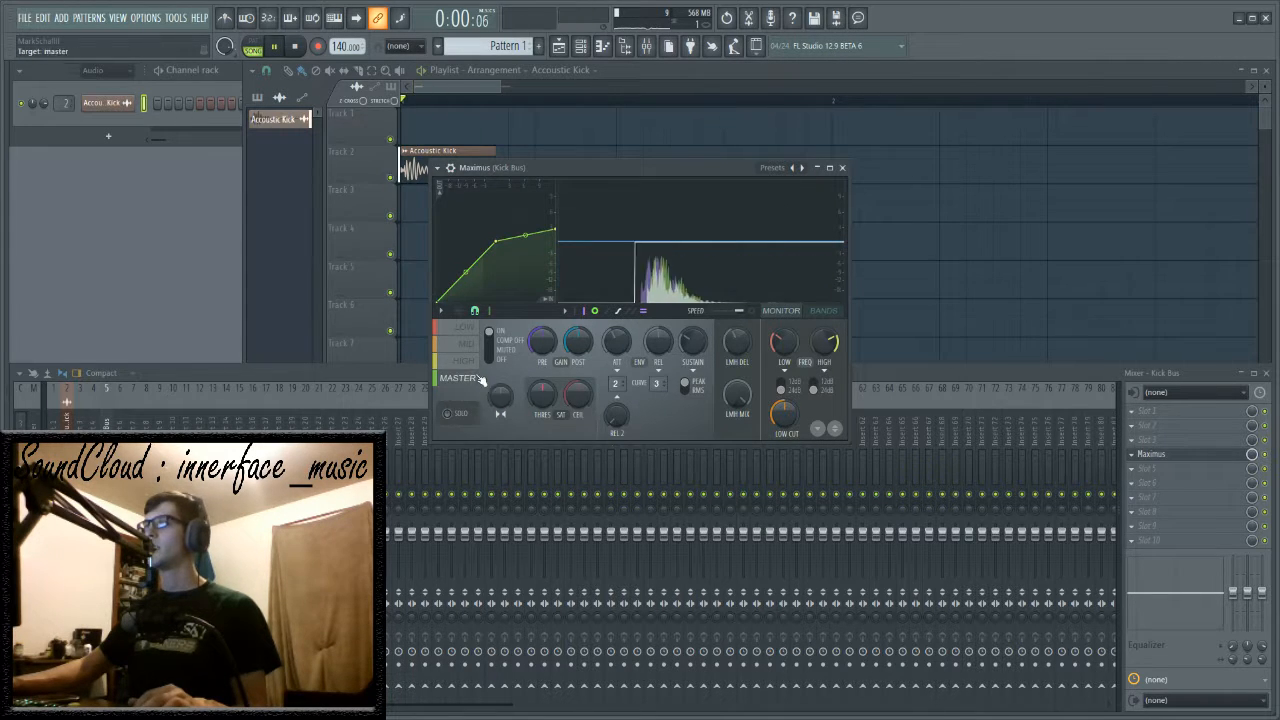
pyautogui.click(464, 377)
pyautogui.click(466, 328)
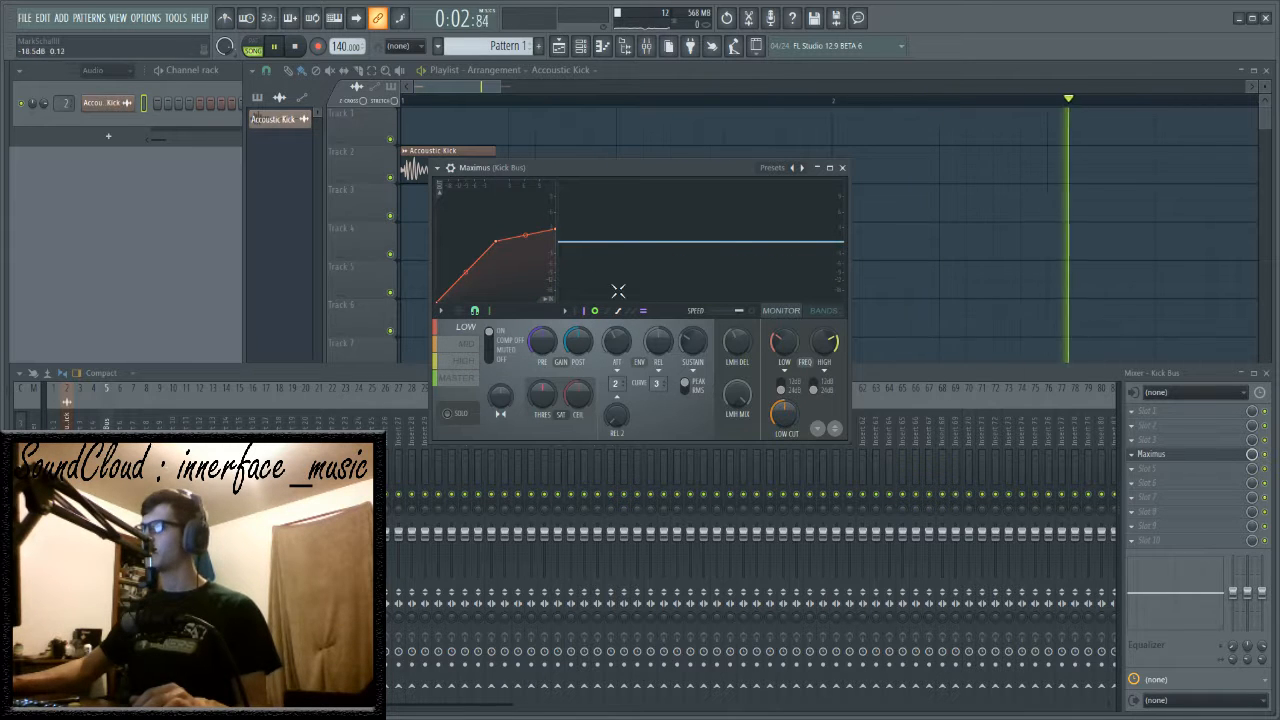
# - Bend the first segment of the Low band's curve upward to about 7.20% tension while replaying the kick
pyautogui.moveTo(562, 170); pyautogui.dragTo(598, 188)
pyautogui.press('space')
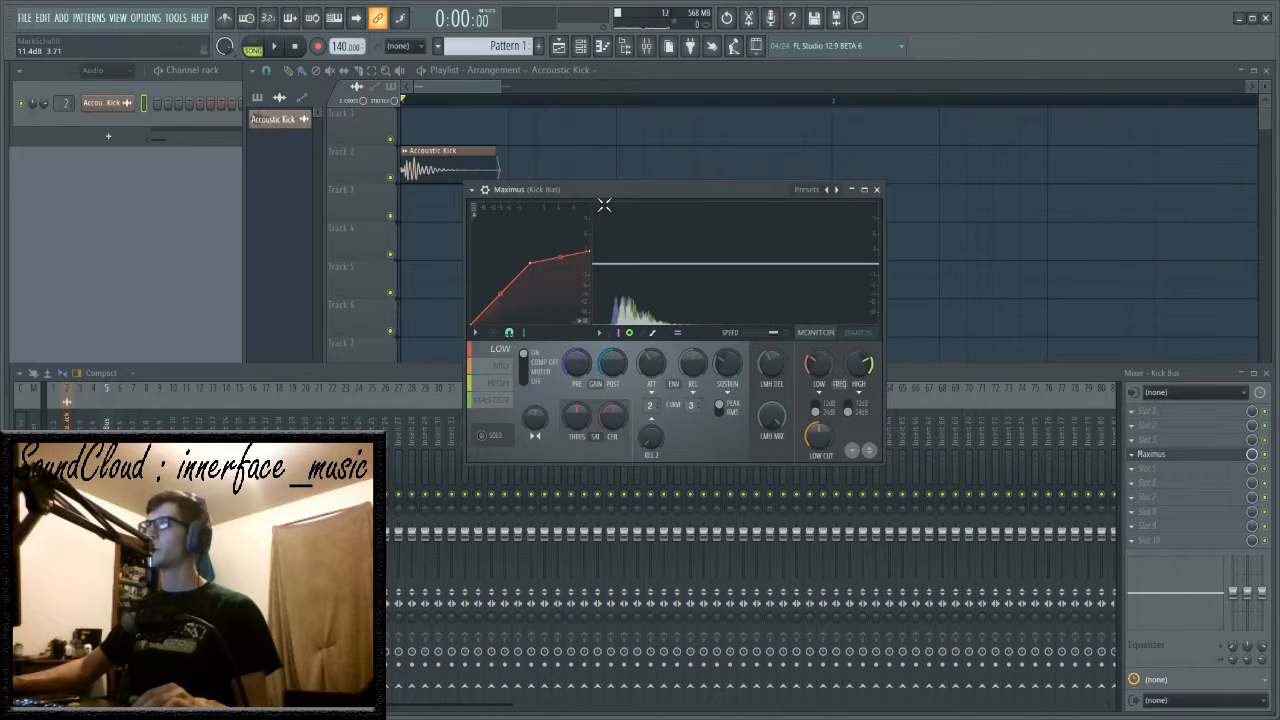
pyautogui.moveTo(595, 203); pyautogui.dragTo(594, 211)
pyautogui.press('space')
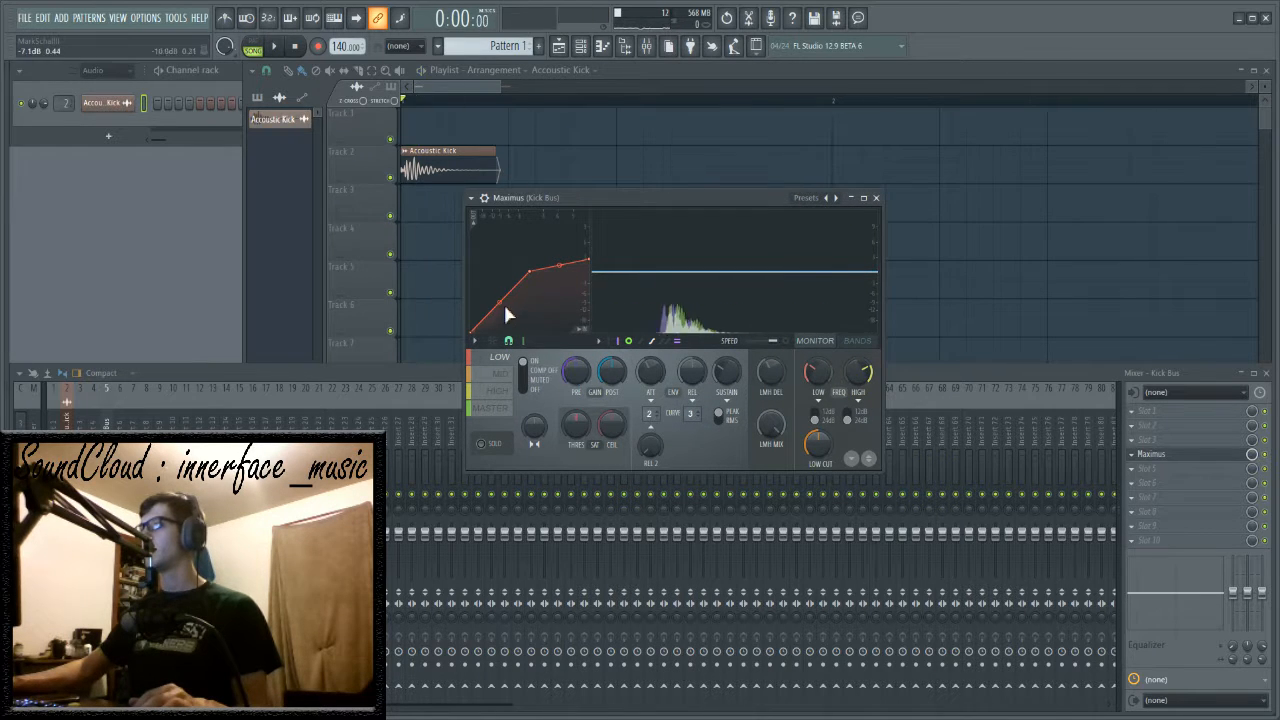
pyautogui.press('space')
pyautogui.press('space')
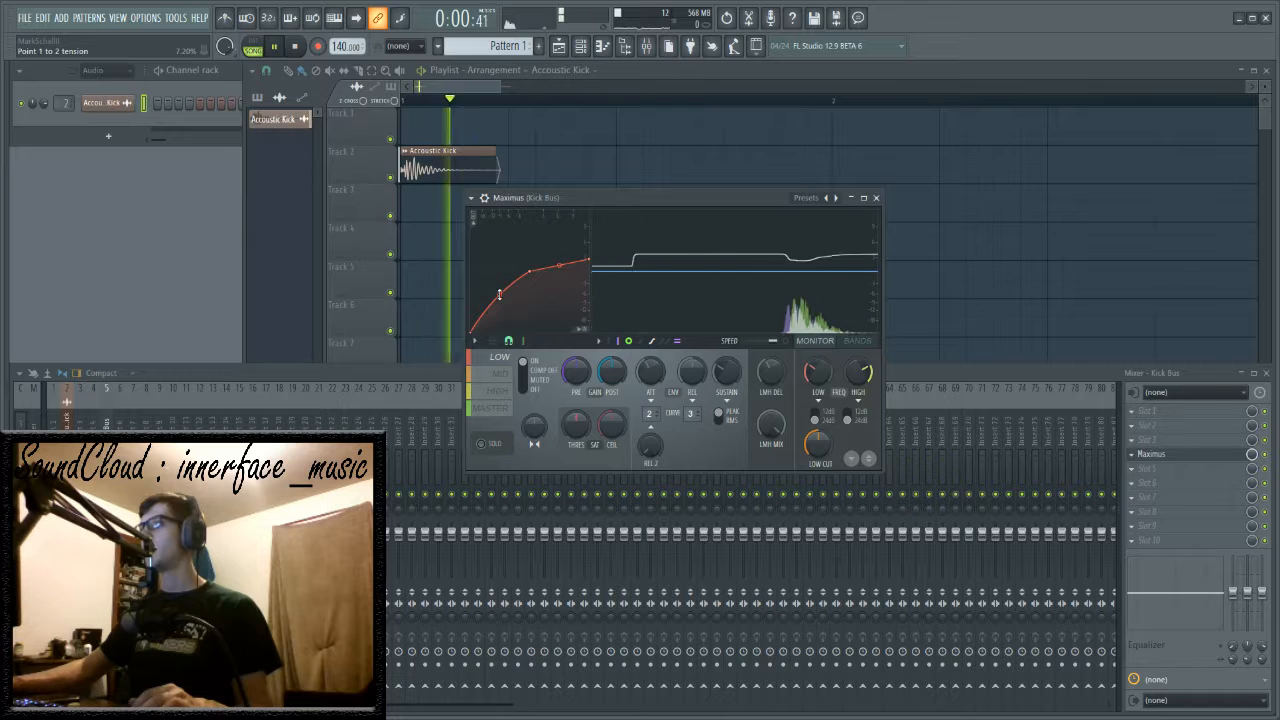
pyautogui.press('space')
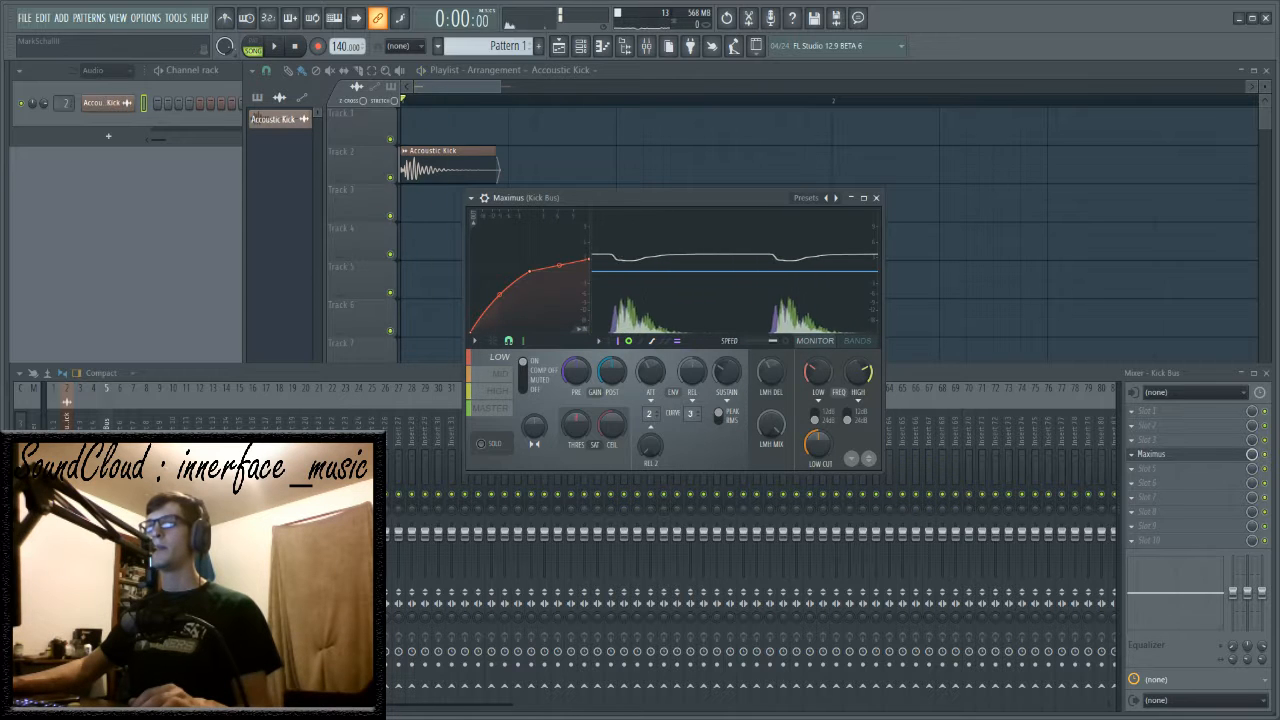
# - Replay the kick while checking Insert 4 and Insert 3 in the mixer, and return to the Kick Bus Maximus
pyautogui.press('space')
pyautogui.click(93, 536)
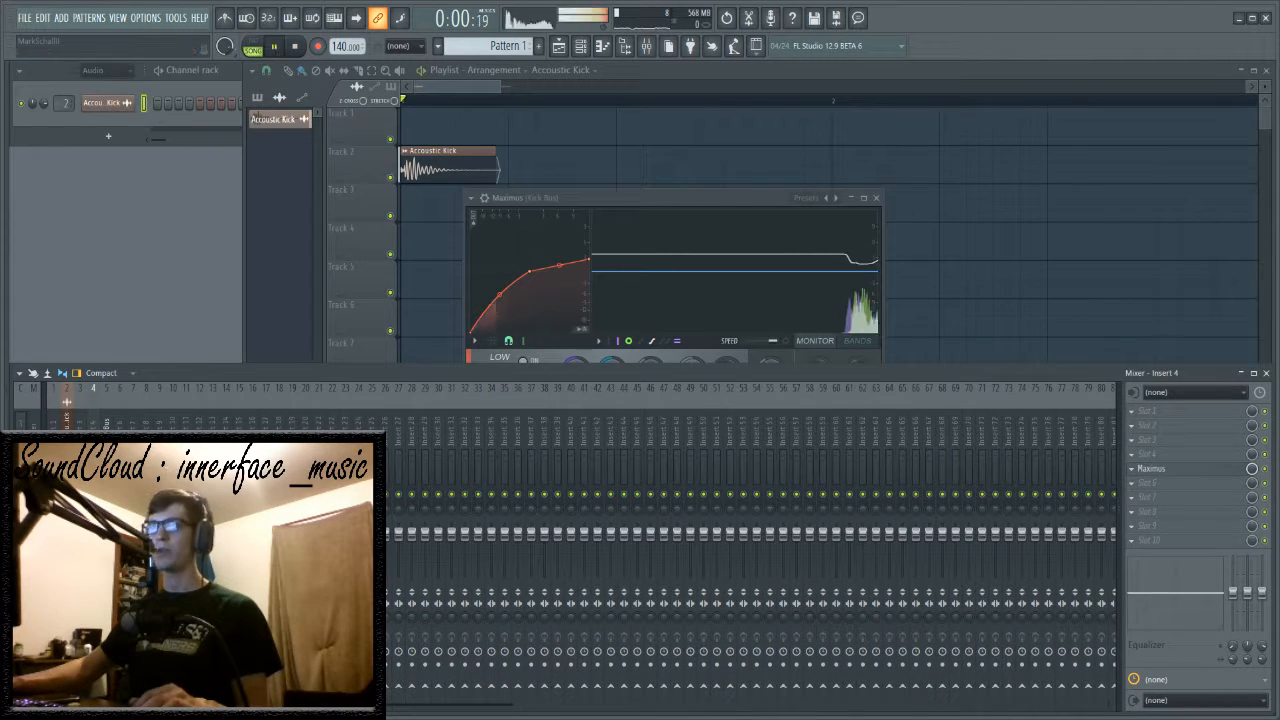
pyautogui.click(80, 540)
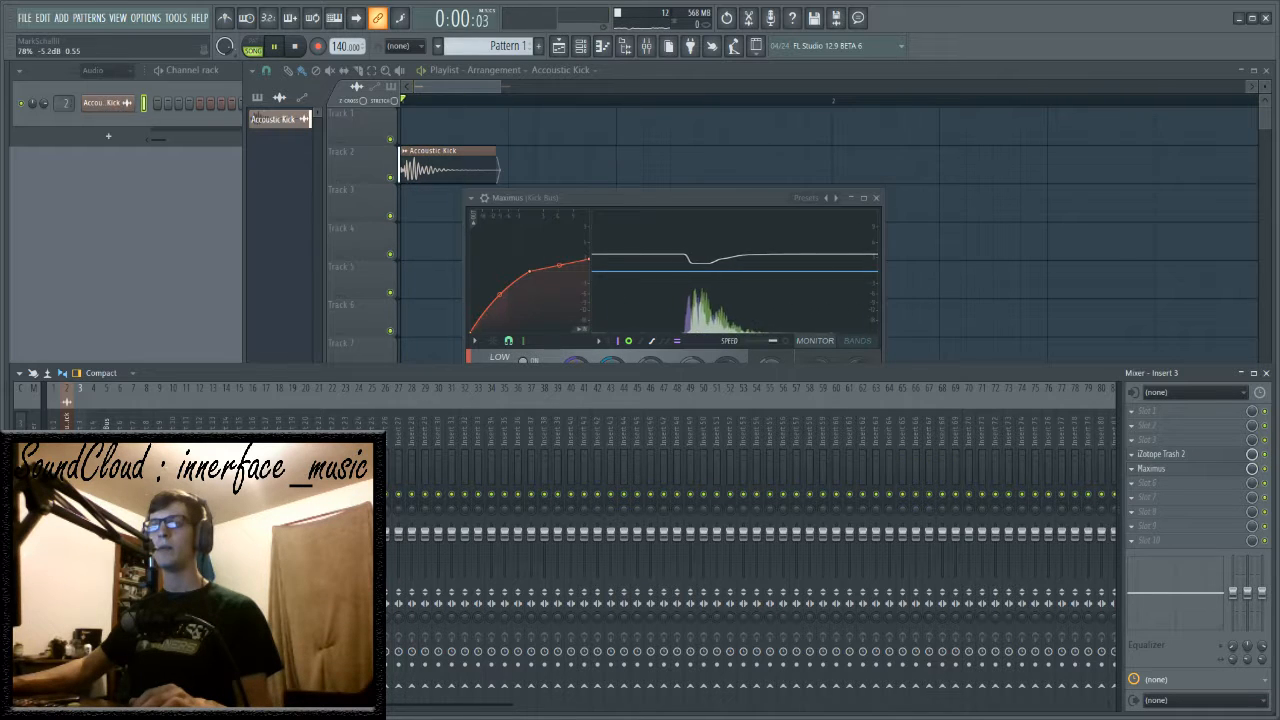
pyautogui.click(571, 202)
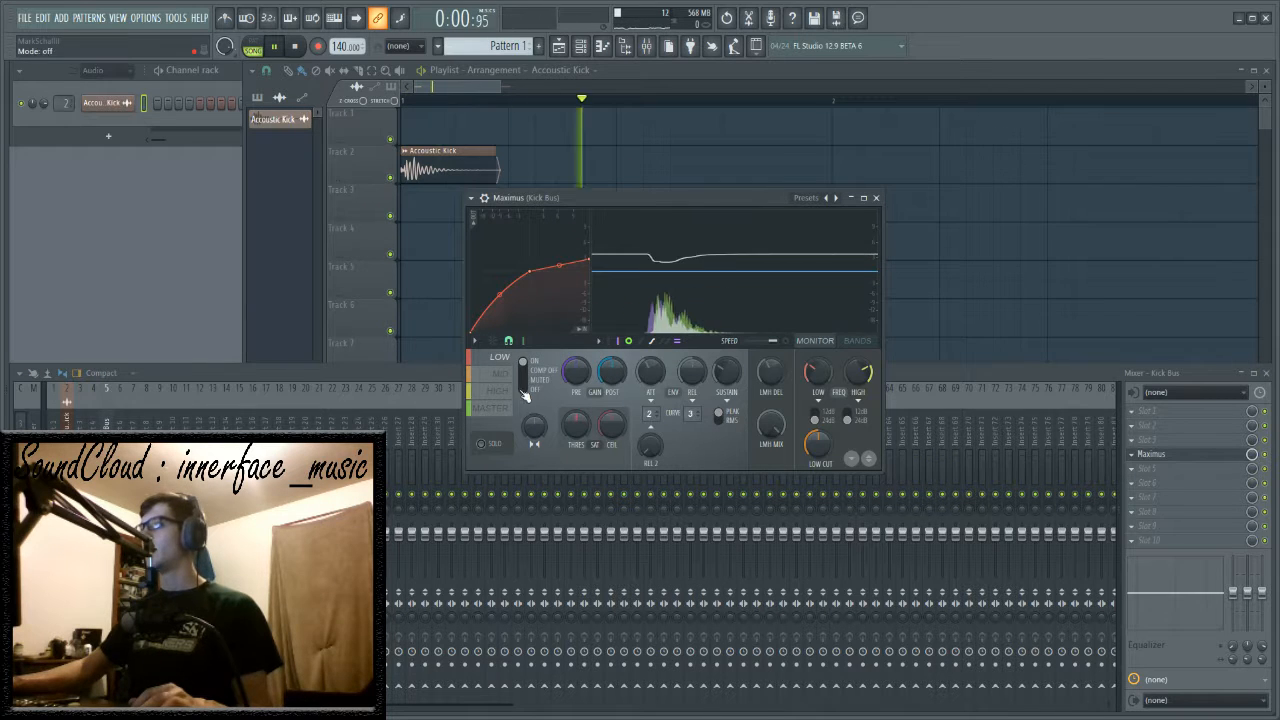
# - Replay the kick to examine how the Low band's envelope reacts around its attack and release settings
pyautogui.press('space')
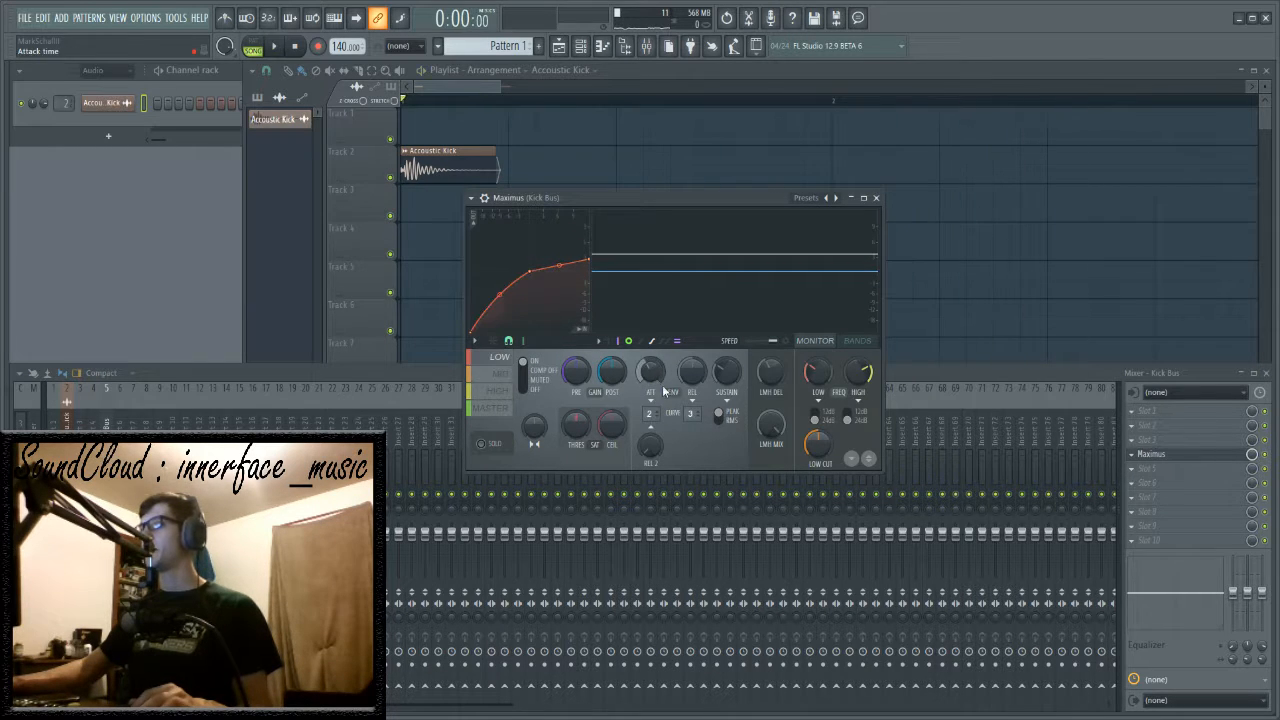
pyautogui.press('space')
pyautogui.press('space')
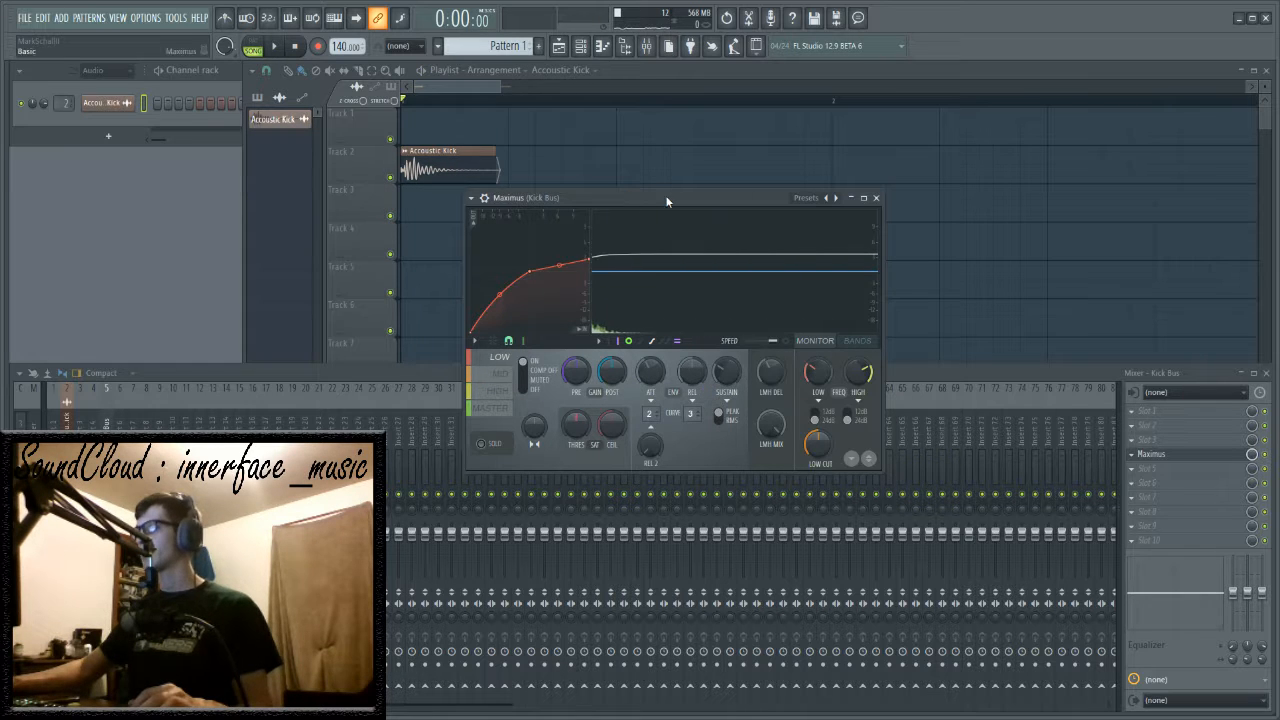
pyautogui.moveTo(666, 200); pyautogui.dragTo(632, 192)
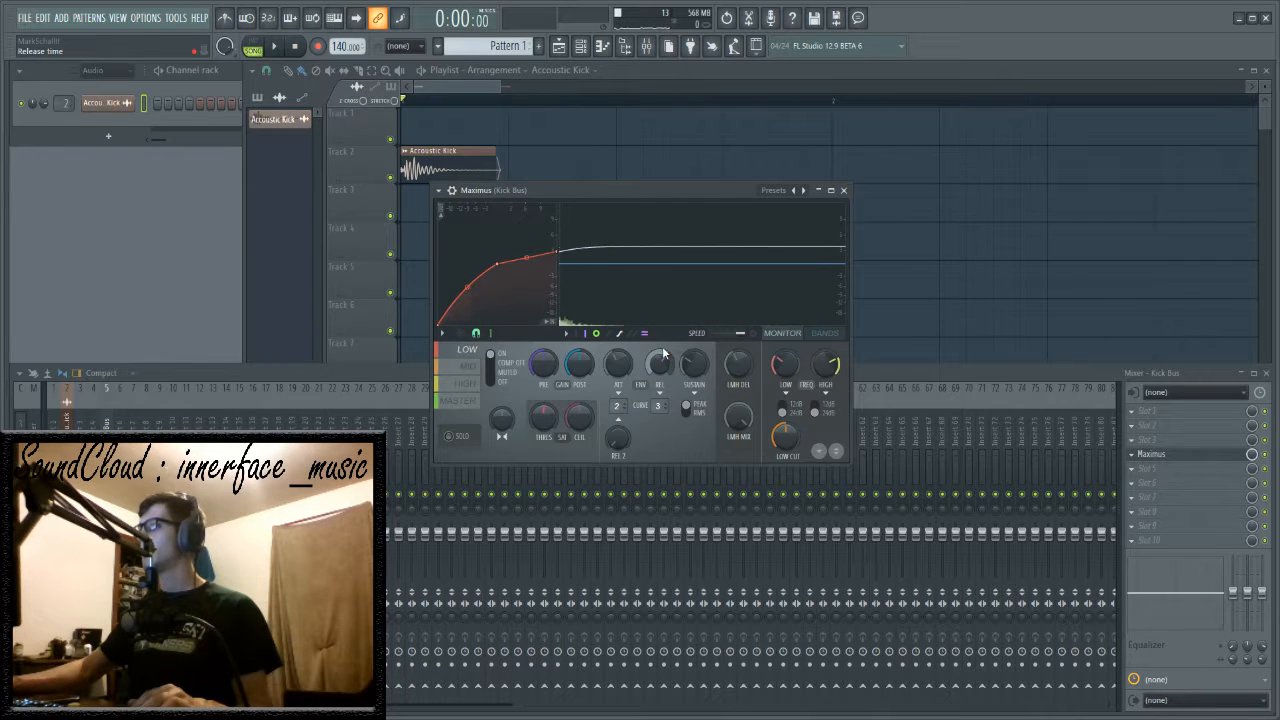
pyautogui.press('space')
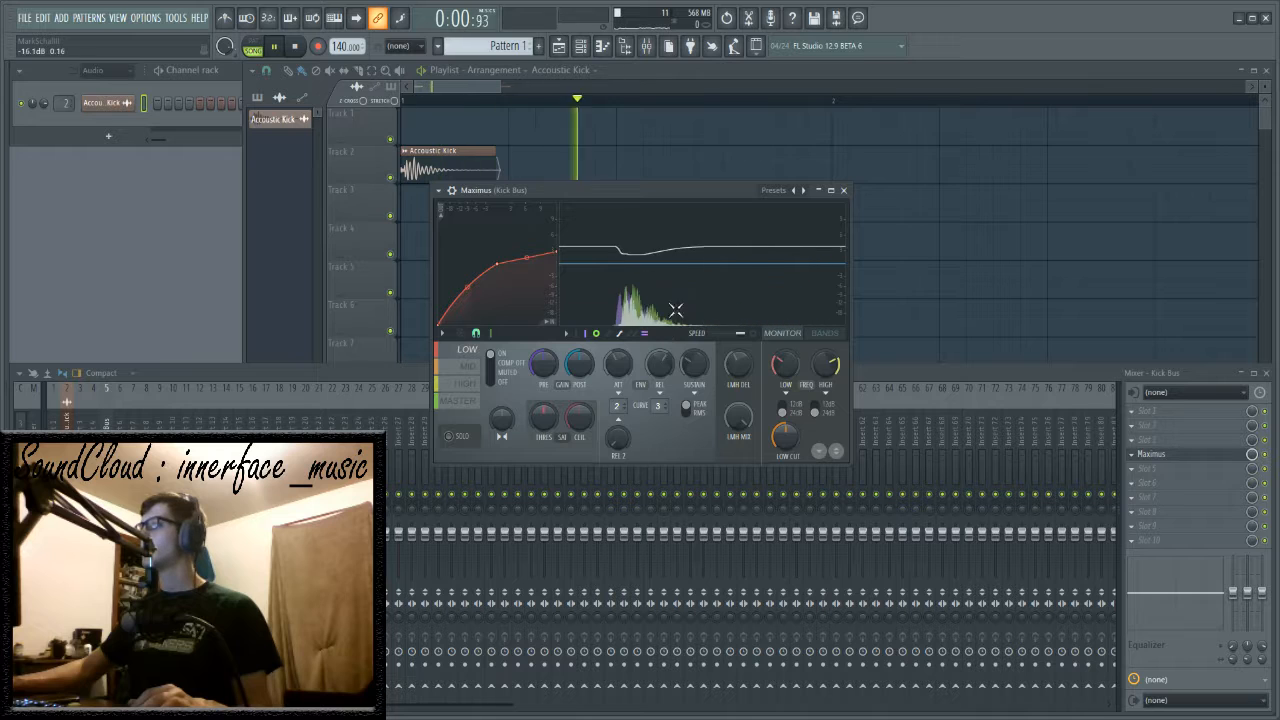
# - Try a very short Low band release time, starting around 8.28 ms, while replaying the kick
pyautogui.press('space')
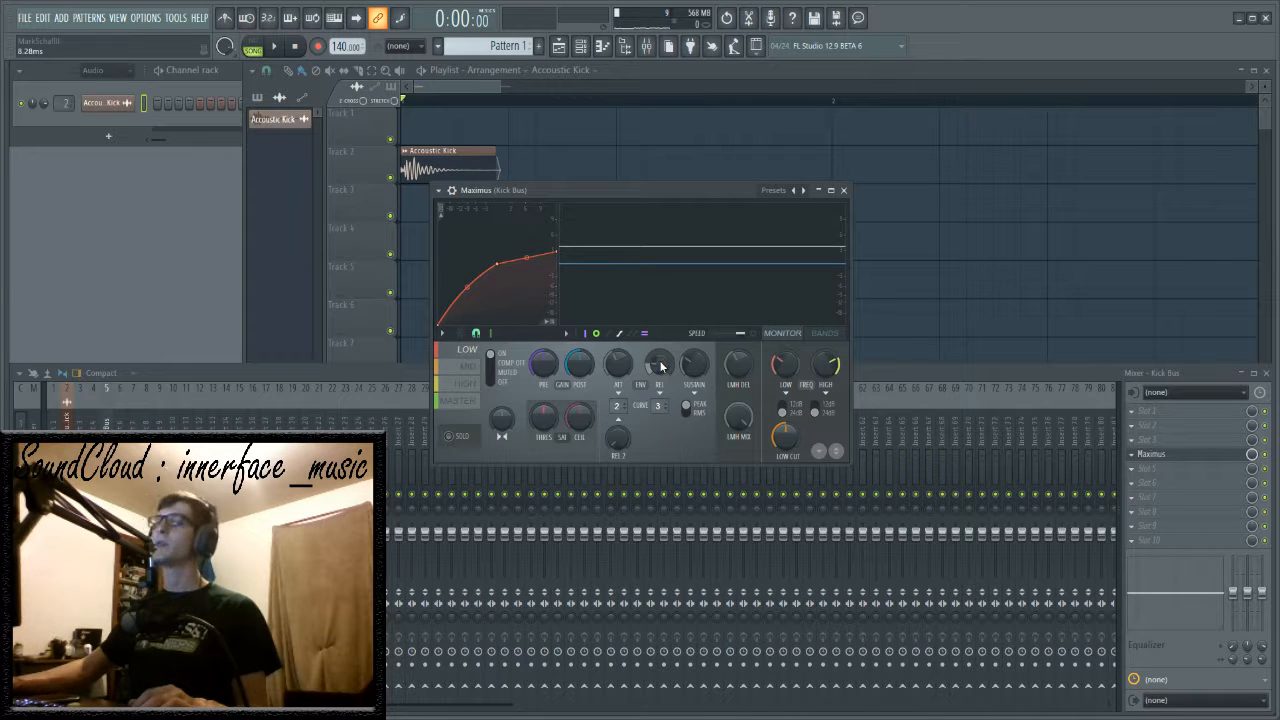
pyautogui.press('space')
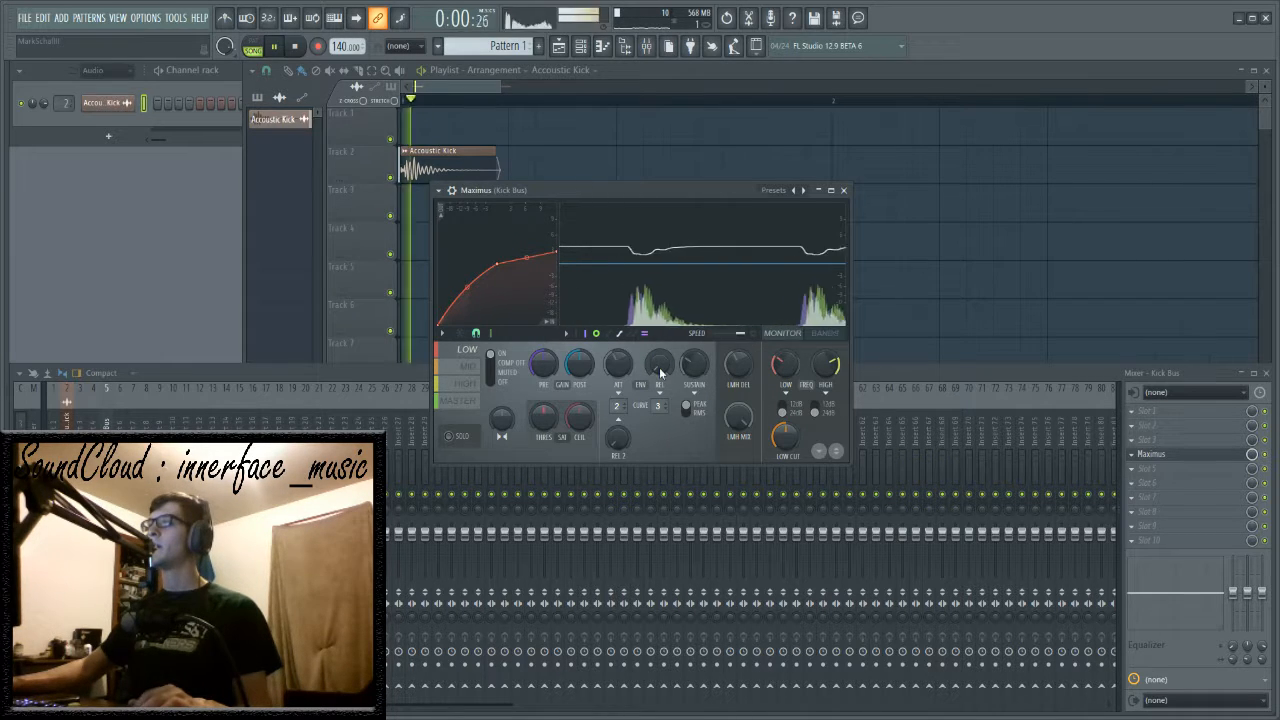
pyautogui.press('space')
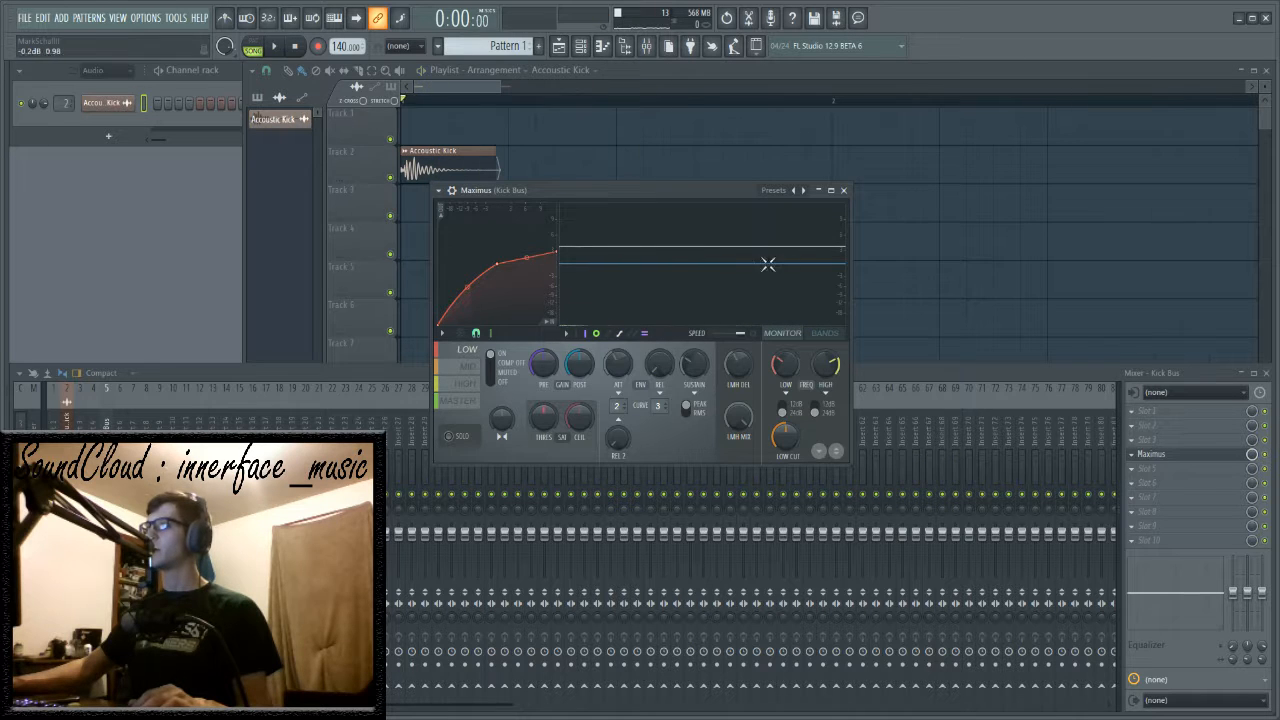
pyautogui.press('space')
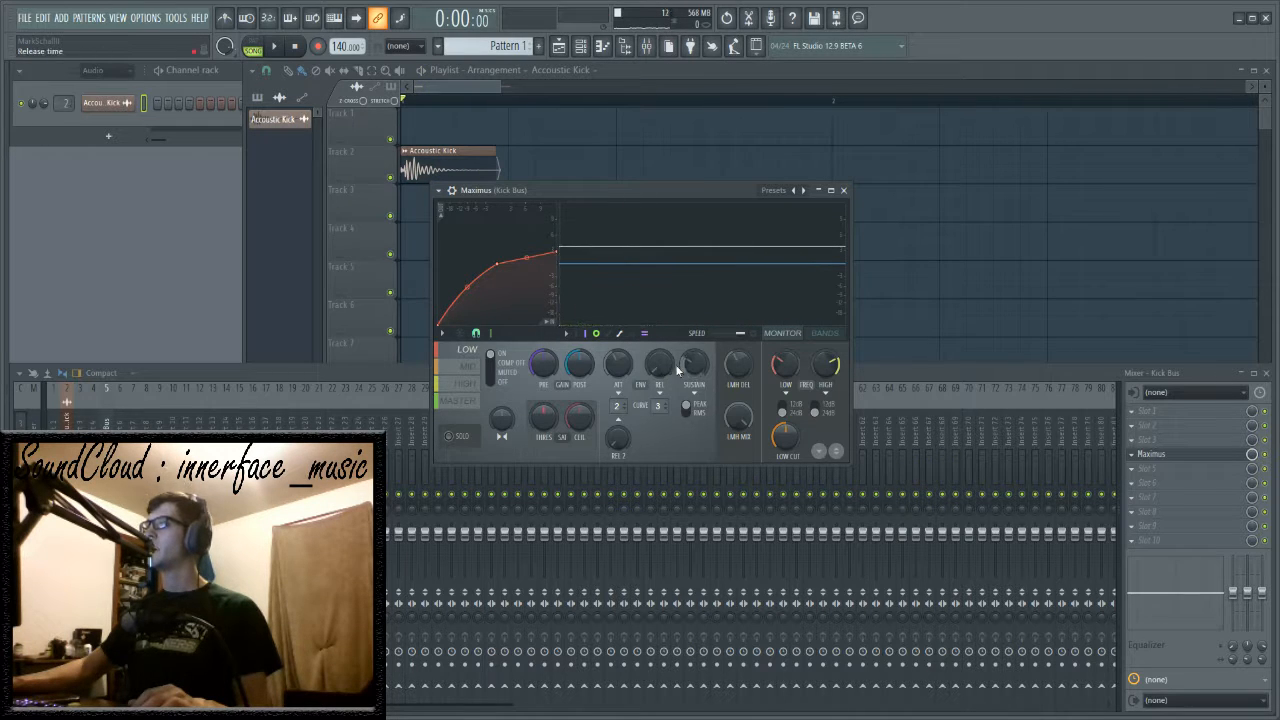
# - Lengthen the Low band's release time to about 269.61 ms while replaying the kick
pyautogui.press('space')
pyautogui.press('space')
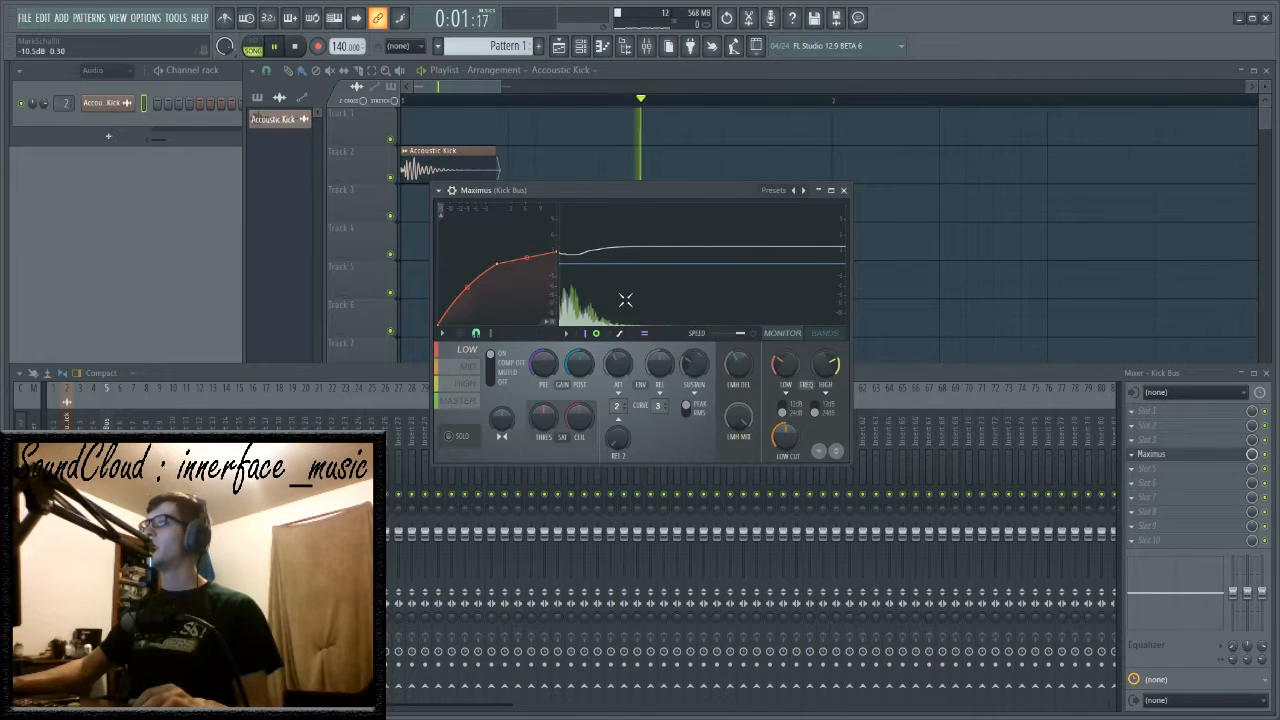
pyautogui.press('space')
pyautogui.press('space')
pyautogui.press('space')
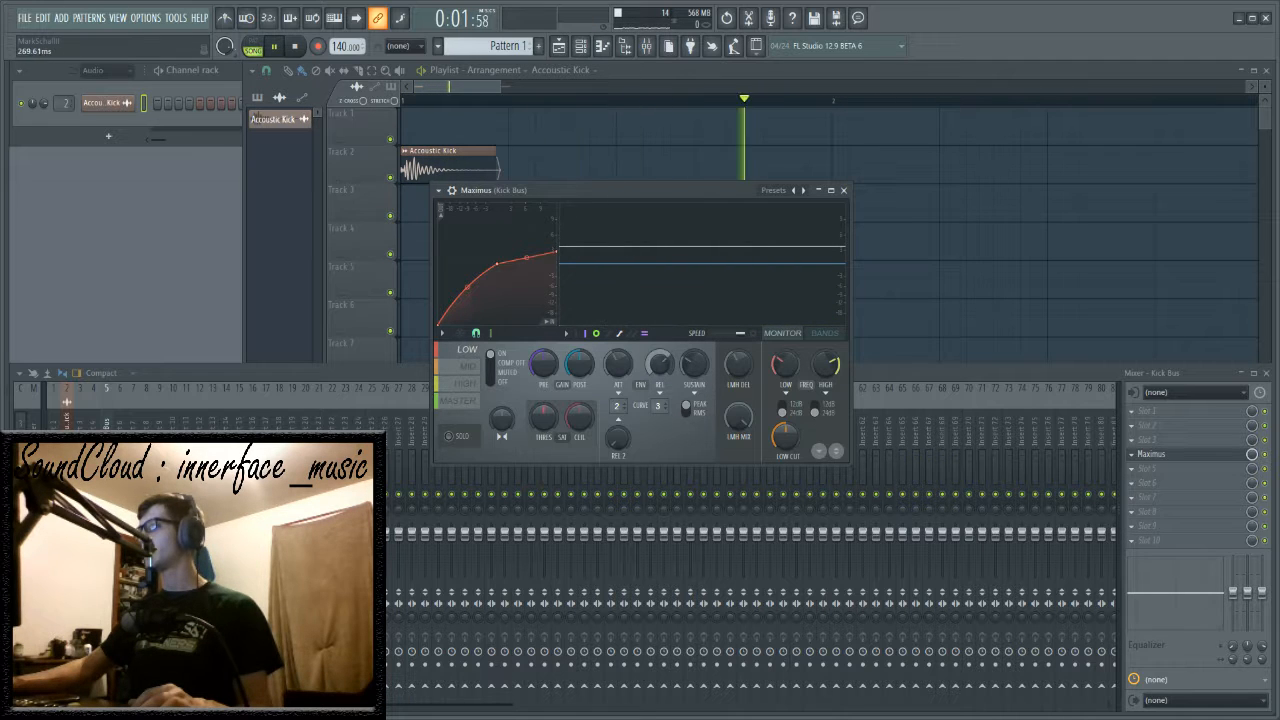
pyautogui.press('space')
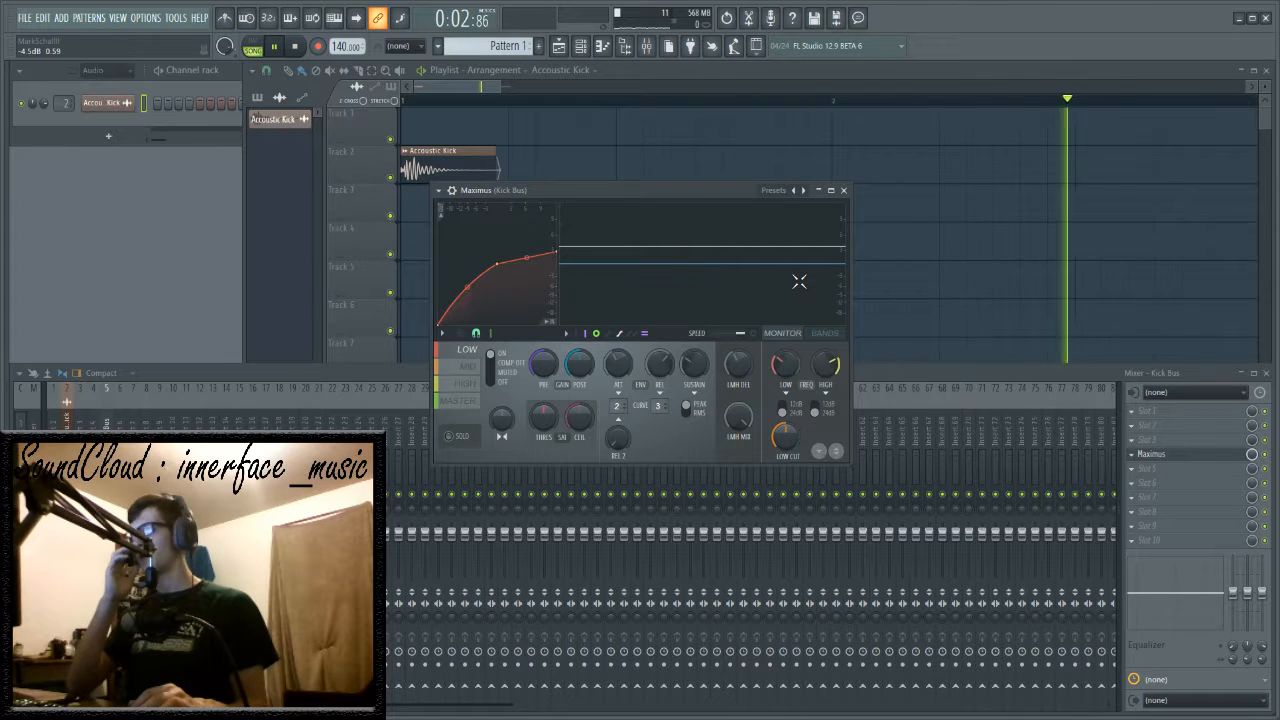
# - Replay the kick to judge the Low band's gain envelope with the longer release
pyautogui.press('space')
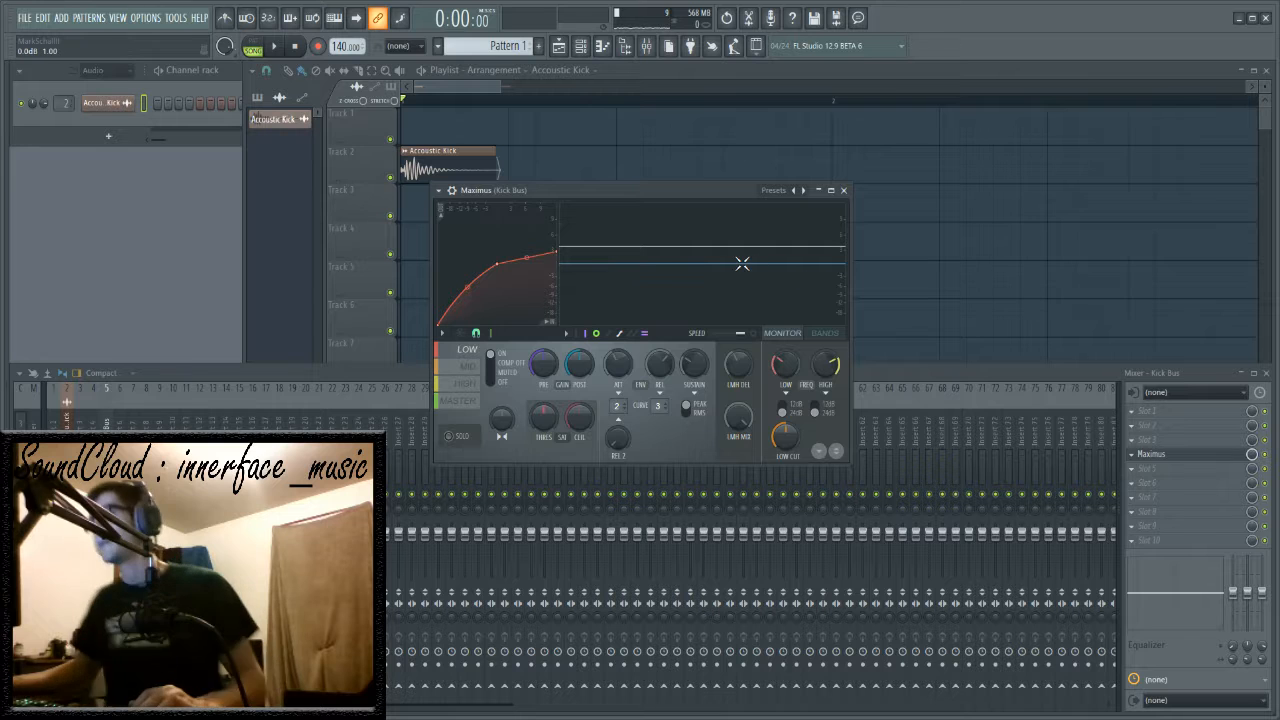
pyautogui.press('space')
pyautogui.press('space')
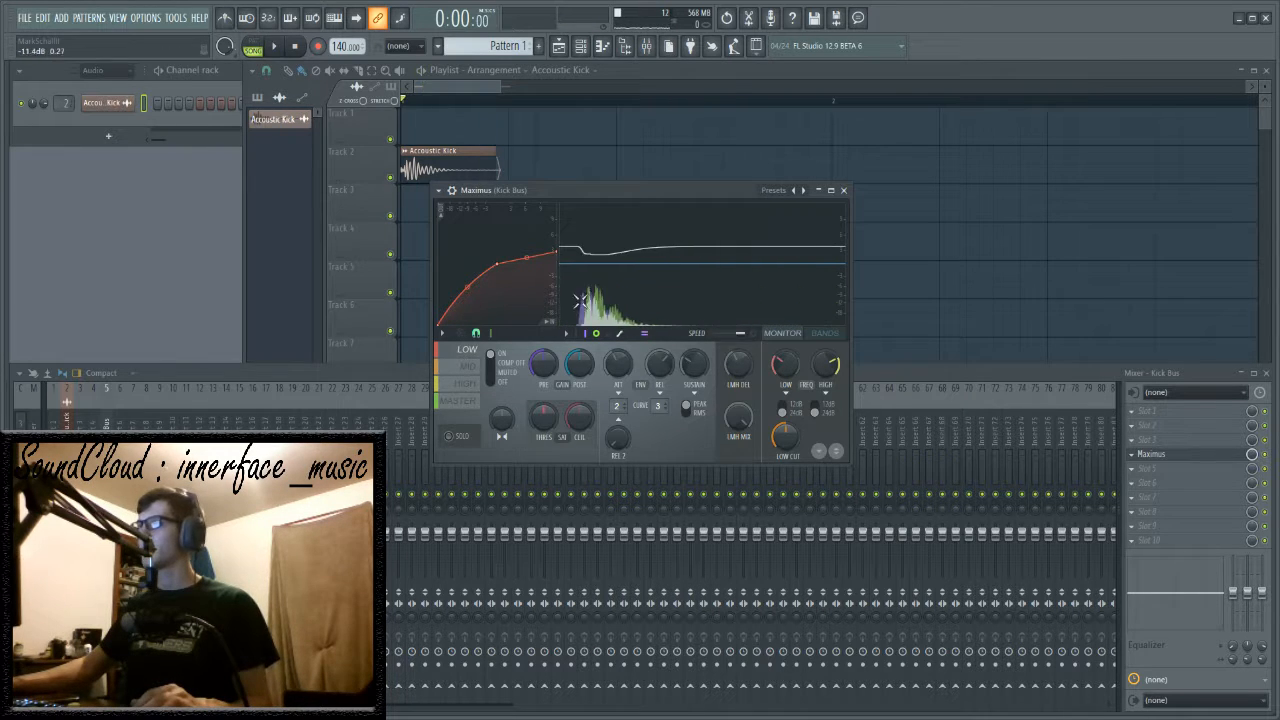
pyautogui.press('space')
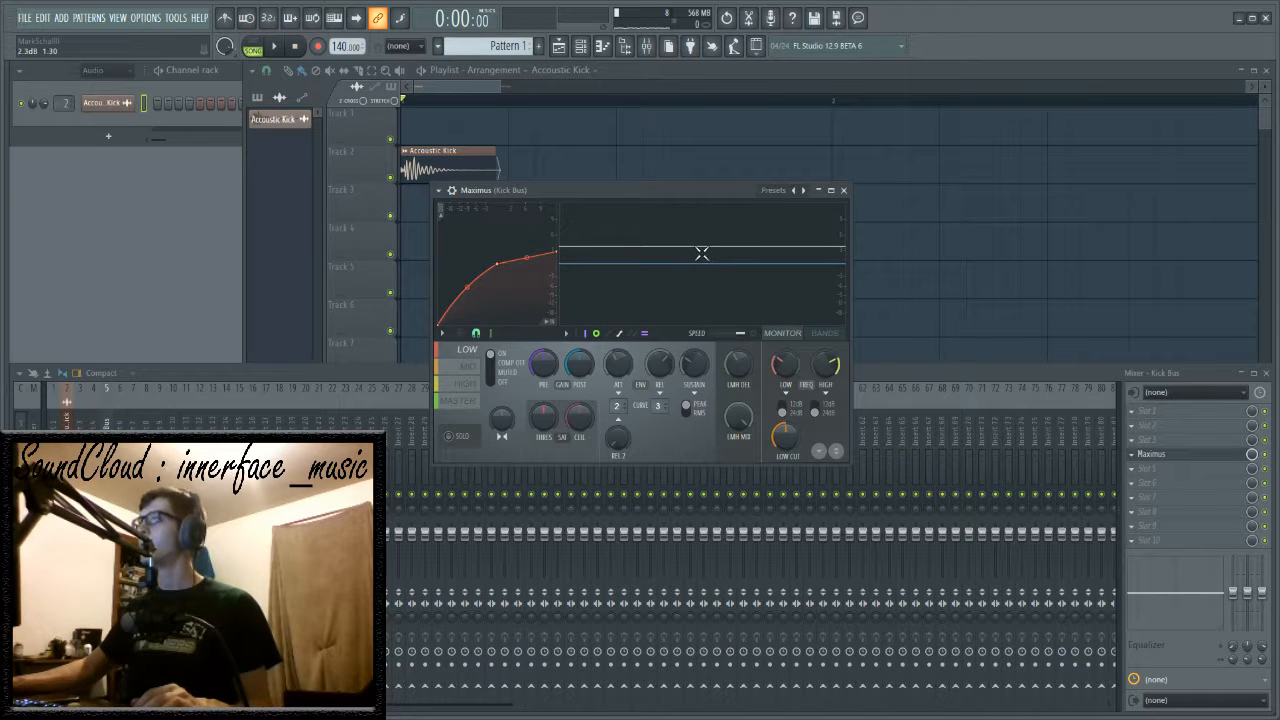
pyautogui.press('space')
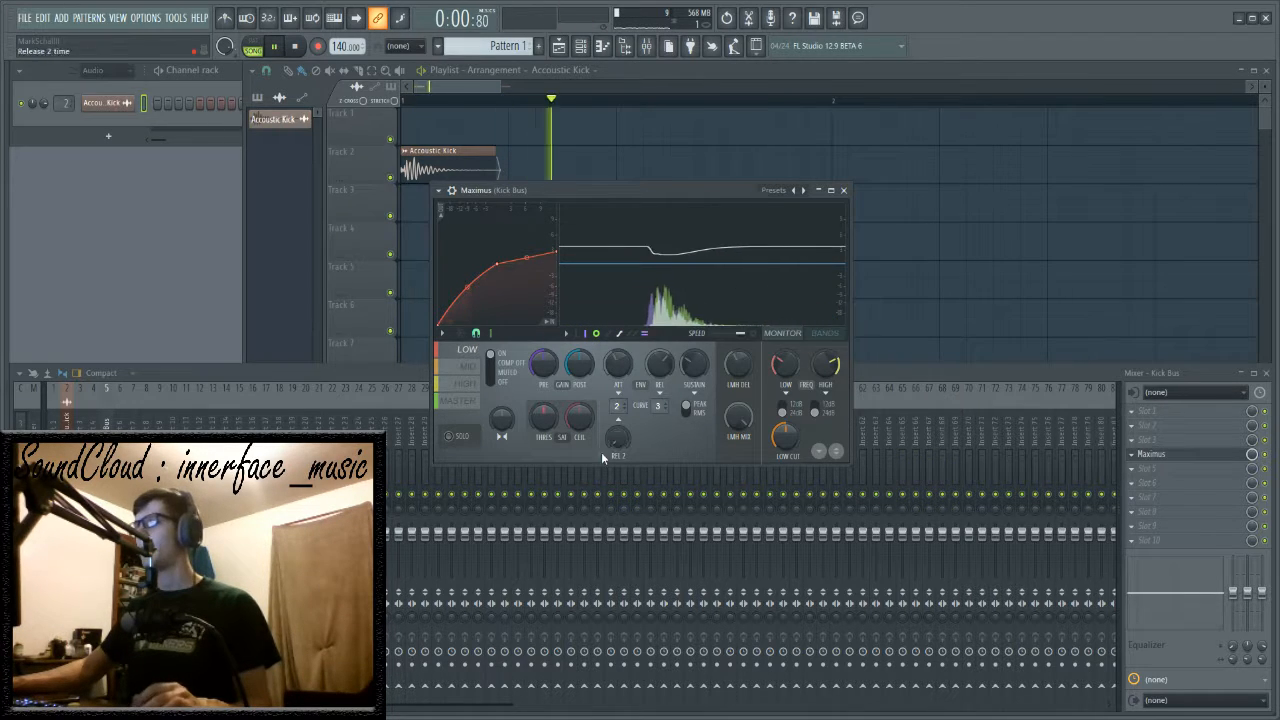
# - Bend the first segment of the Mid curve upward to about 4.80% tension, and shape the High curve similarly
pyautogui.click(468, 366)
pyautogui.press('space')
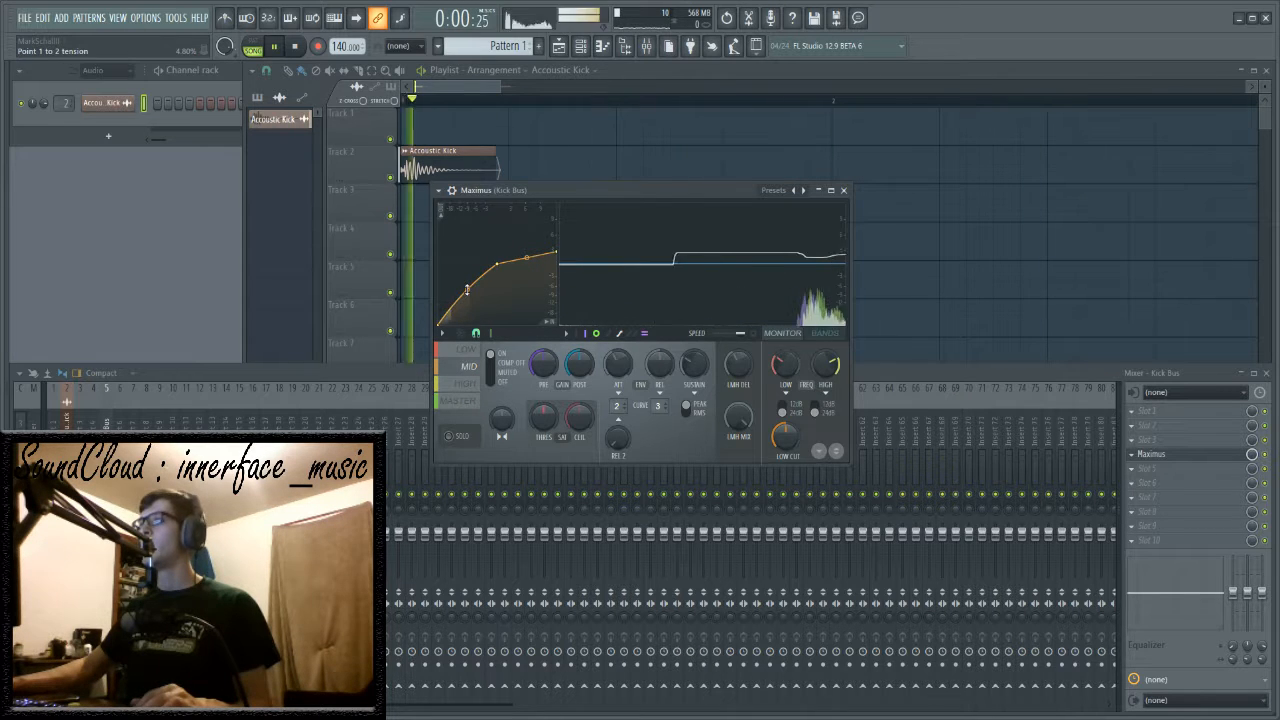
pyautogui.press('space')
pyautogui.press('space')
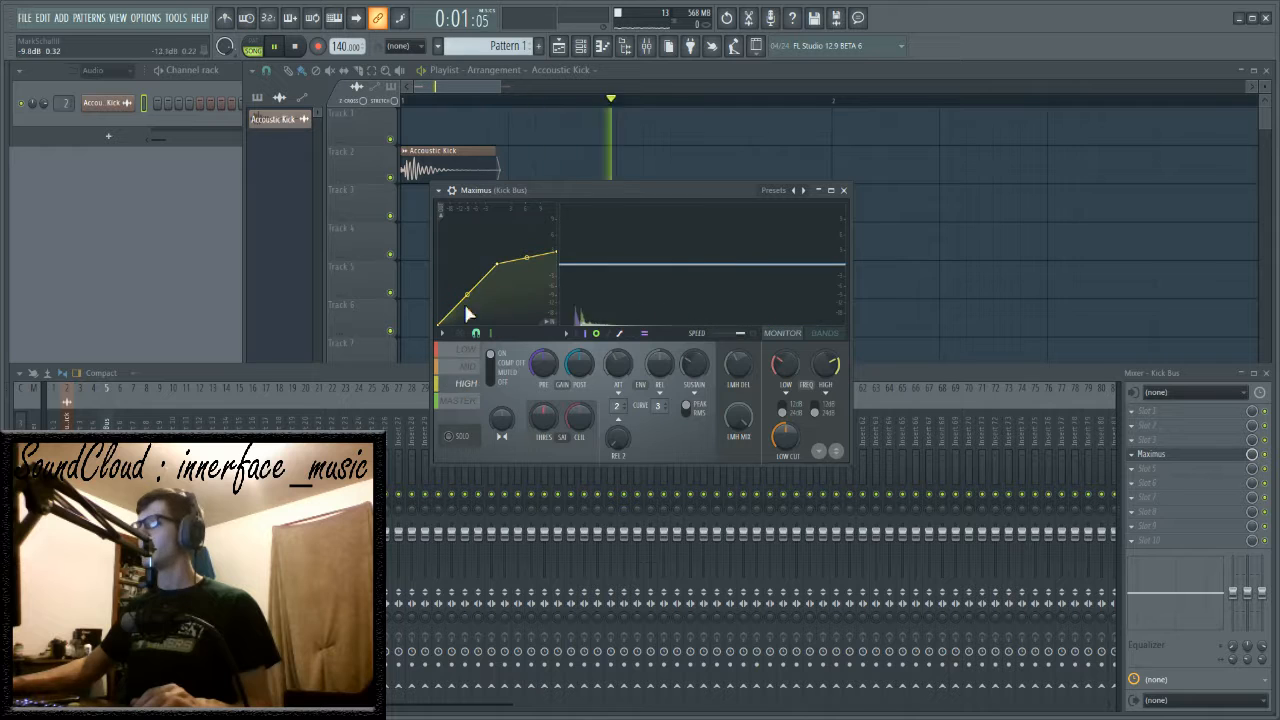
pyautogui.press('space')
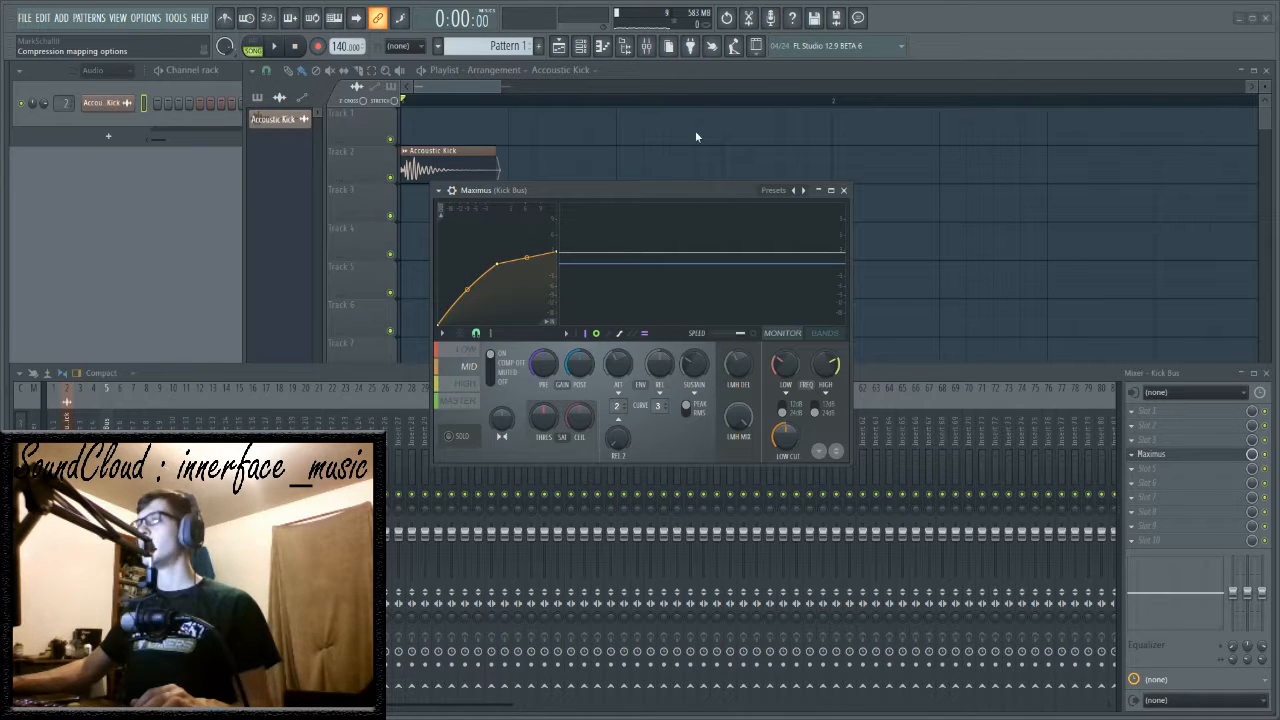
# - Raise the pre gain of the Low and High bands in the Kick Bus Maximus while replaying the kick
pyautogui.moveTo(586, 189); pyautogui.dragTo(610, 183)
pyautogui.press('space')
pyautogui.click(490, 344)
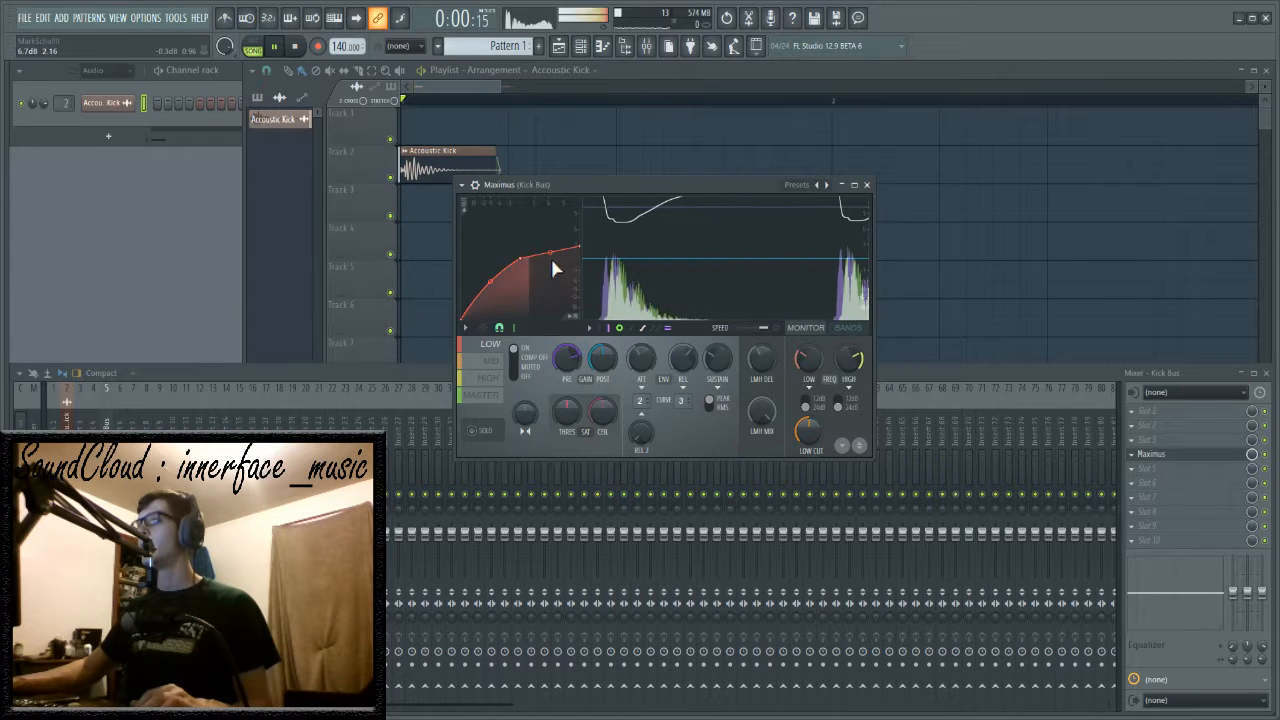
pyautogui.press('space')
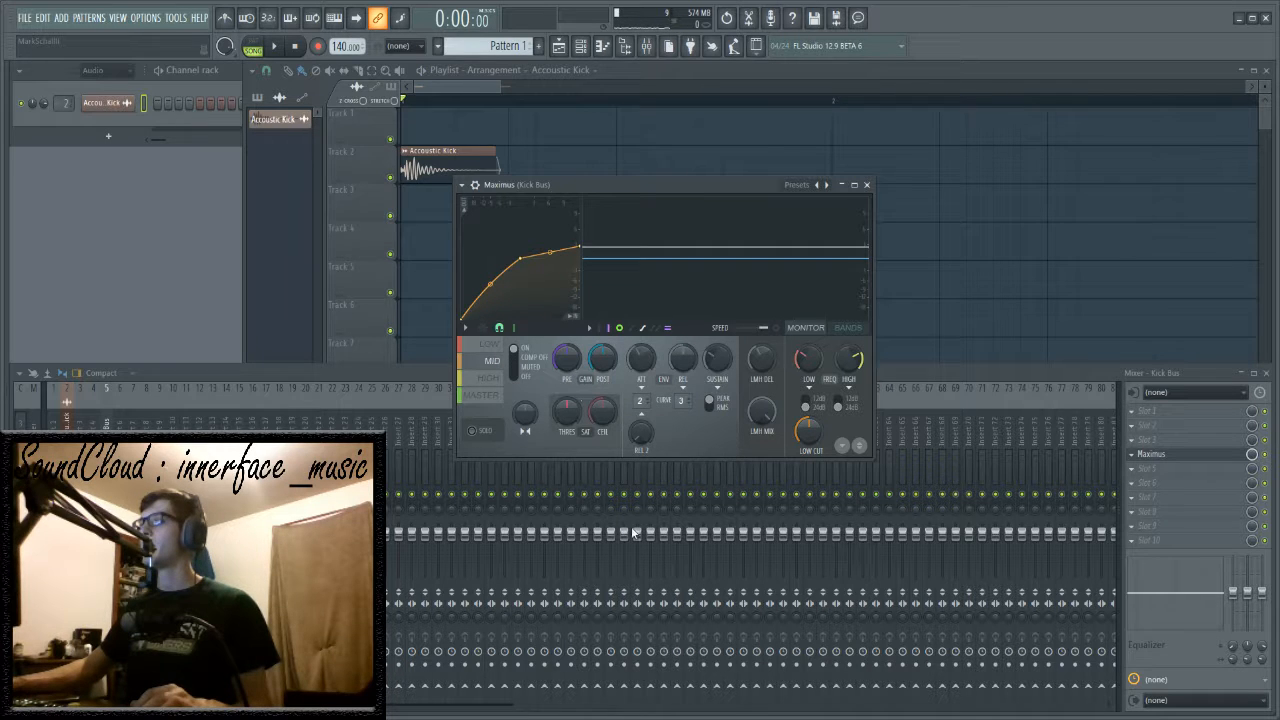
pyautogui.press('space')
pyautogui.click(489, 380)
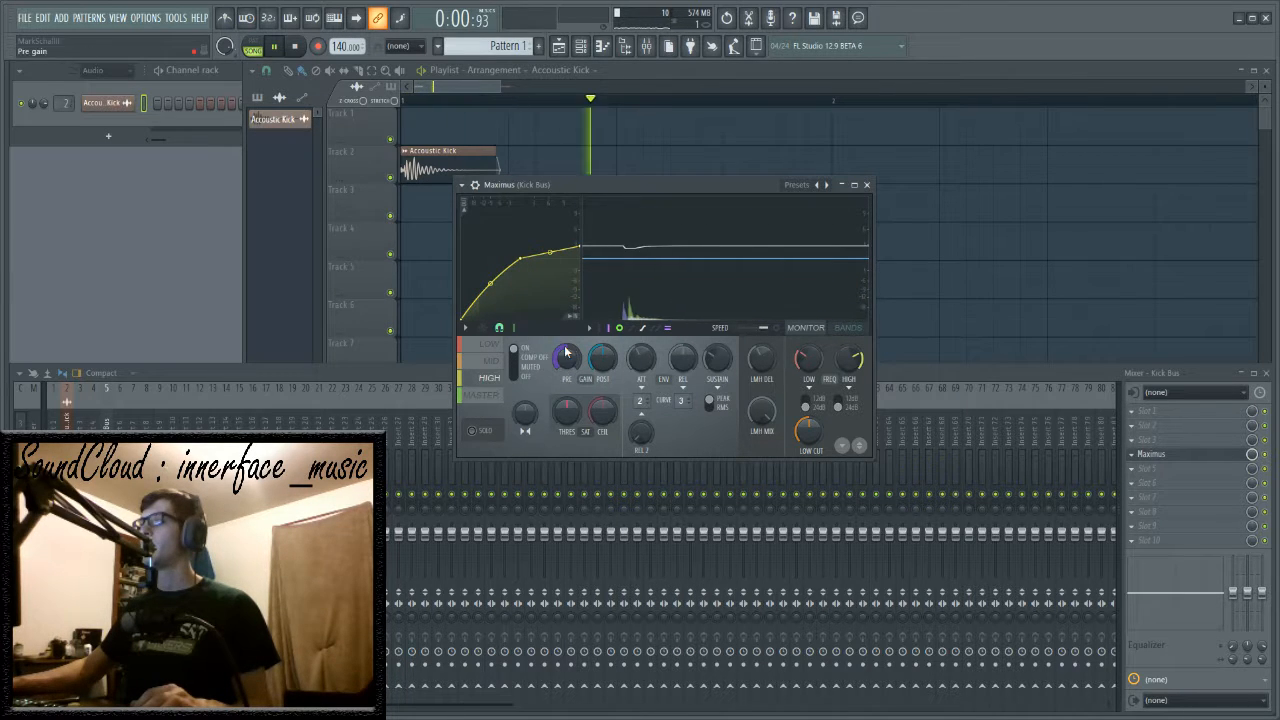
pyautogui.press('space')
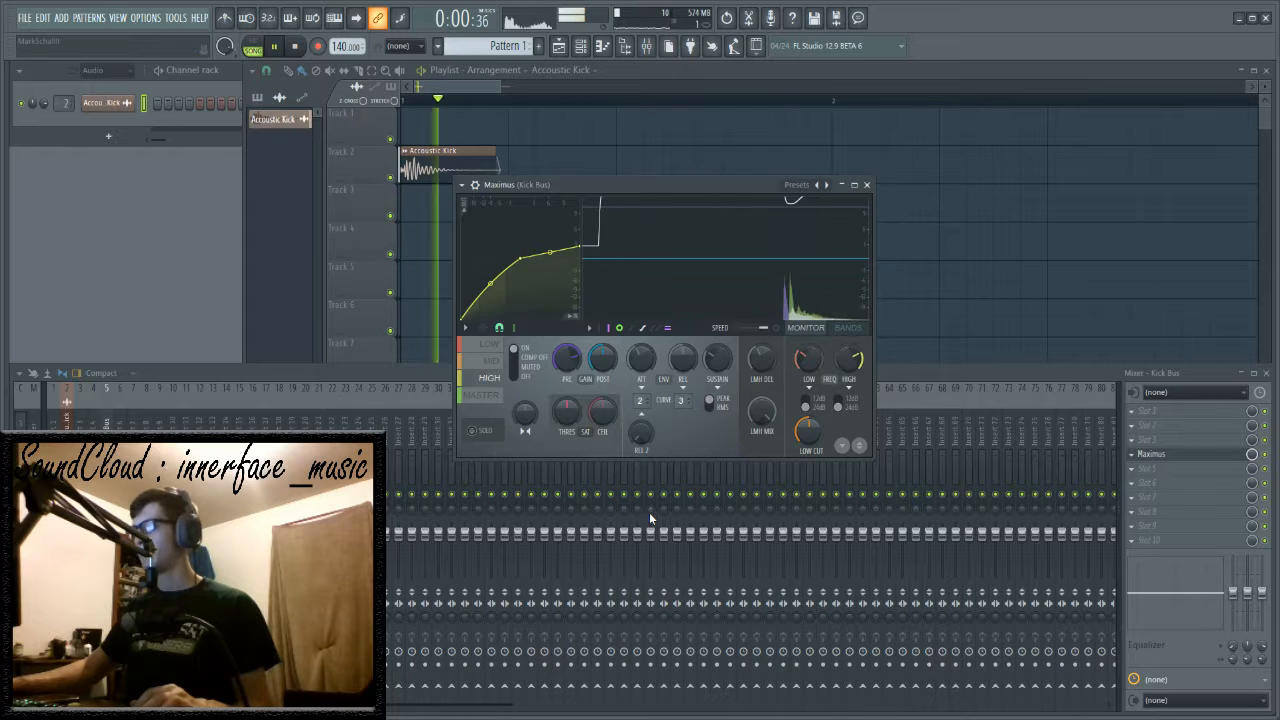
# - Check the Low and Mid bands and reduce the High band's pre gain while replaying the kick
pyautogui.click(489, 344)
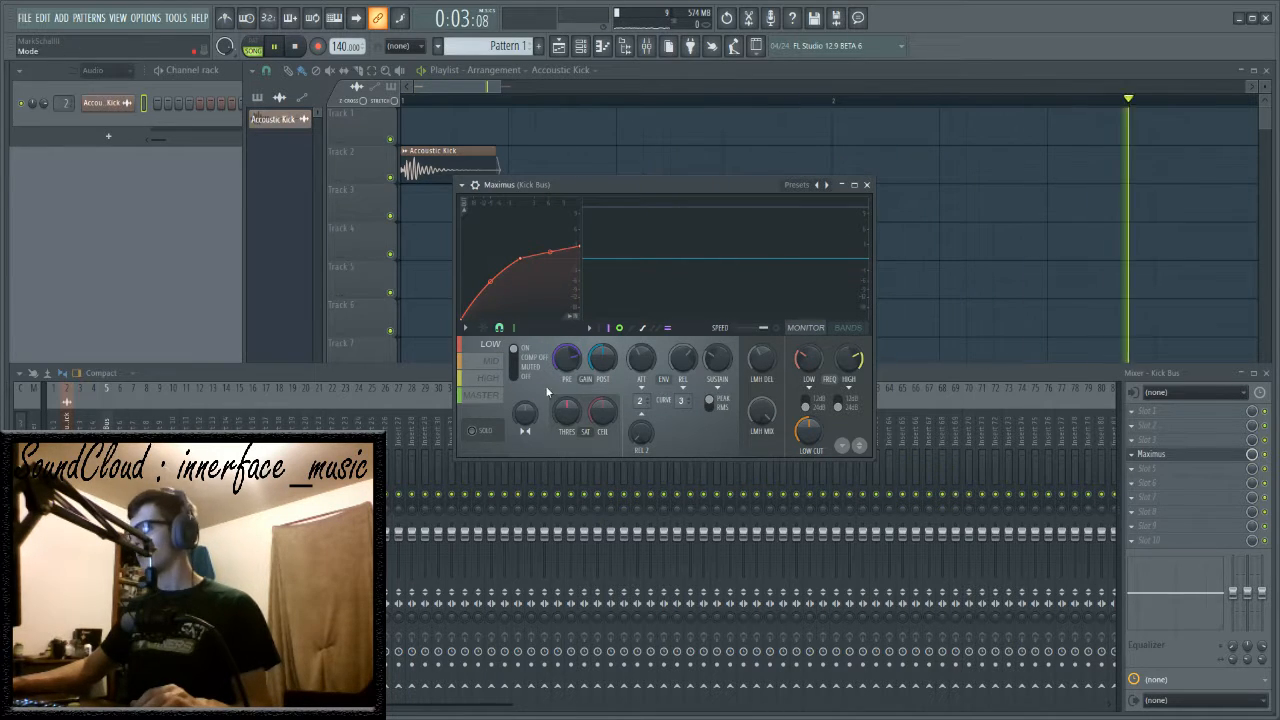
pyautogui.click(489, 361)
pyautogui.press('space')
pyautogui.click(489, 378)
pyautogui.press('space')
pyautogui.press('space')
pyautogui.press('space')
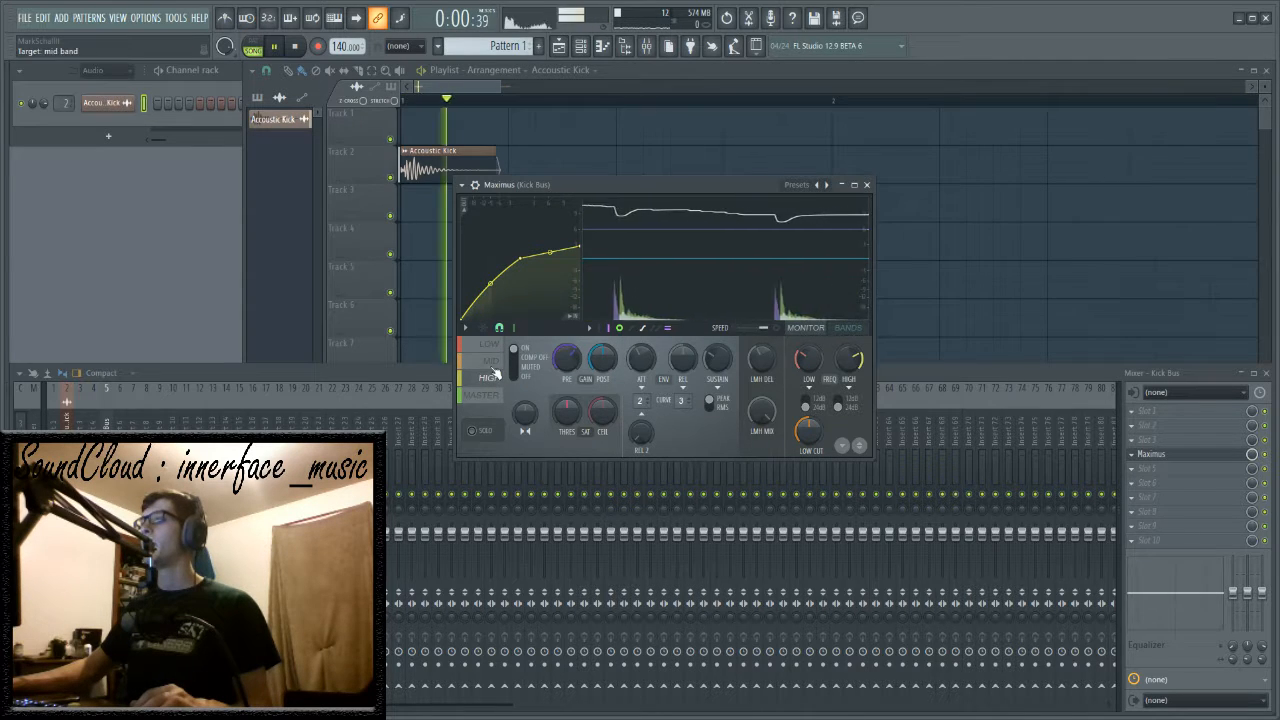
# - Raise the Mid band's pre gain in the Kick Bus Maximus and replay the kick
pyautogui.click(491, 363)
pyautogui.moveTo(573, 366); pyautogui.dragTo(573, 340)
pyautogui.press('space')
pyautogui.press('space')
# - Bend the first segment of the Master band's curve upward in the Kick Bus Maximus while replaying the kick
pyautogui.click(482, 395)
pyautogui.press('space')
pyautogui.press('space')
pyautogui.press('space')
pyautogui.press('space')
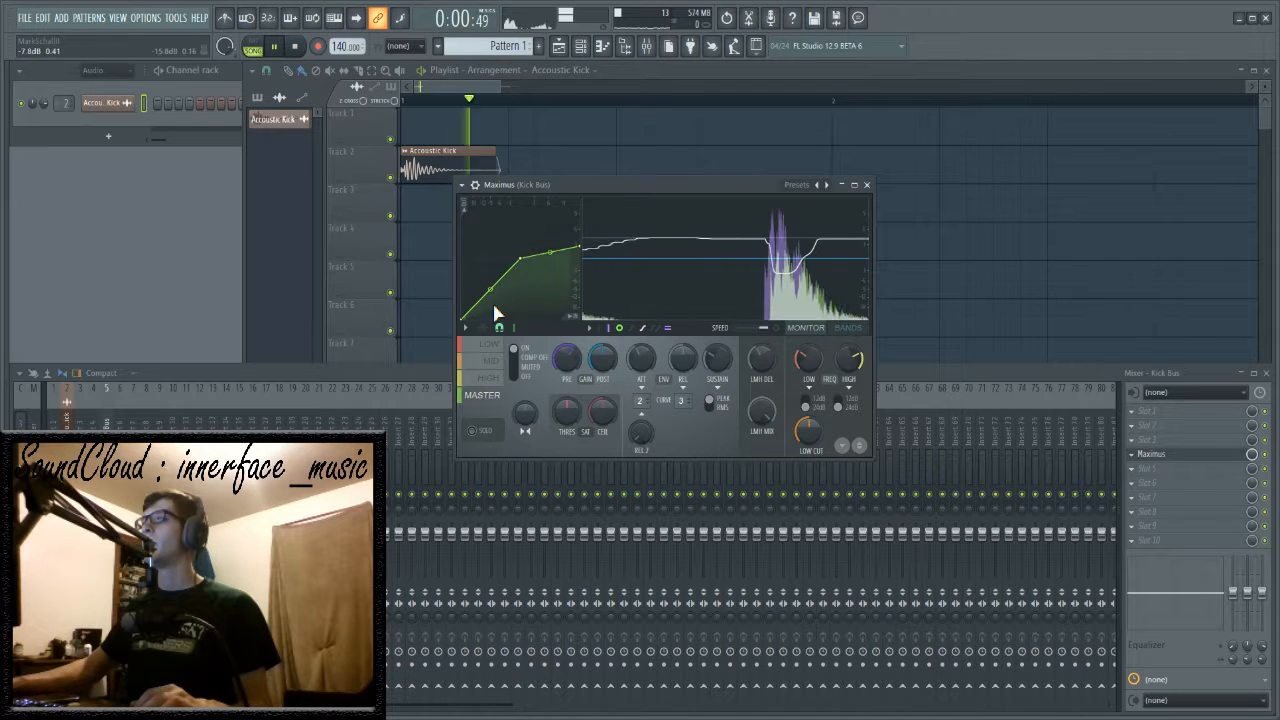
pyautogui.press('space')
pyautogui.press('space')
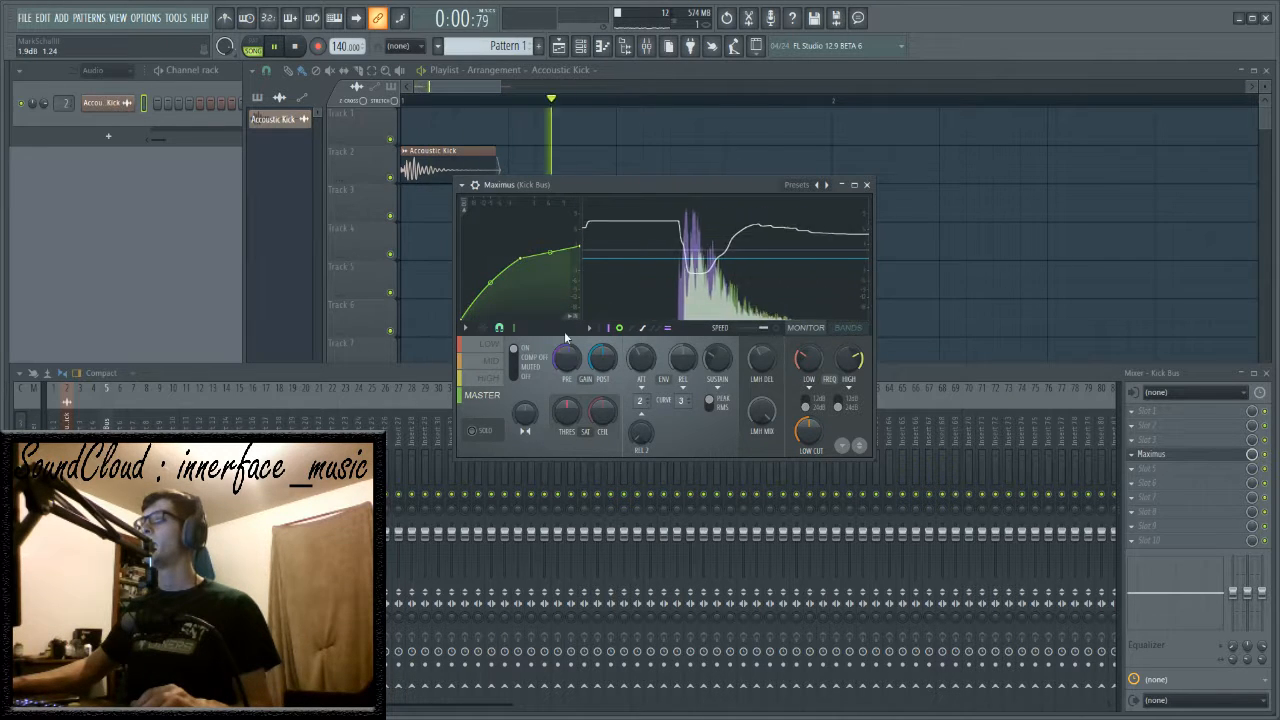
pyautogui.press('space')
pyautogui.press('space')
# - Review the Mid, Low, High and Master bands of the Kick Bus Maximus while replaying the kick
pyautogui.click(488, 362)
pyautogui.click(489, 345)
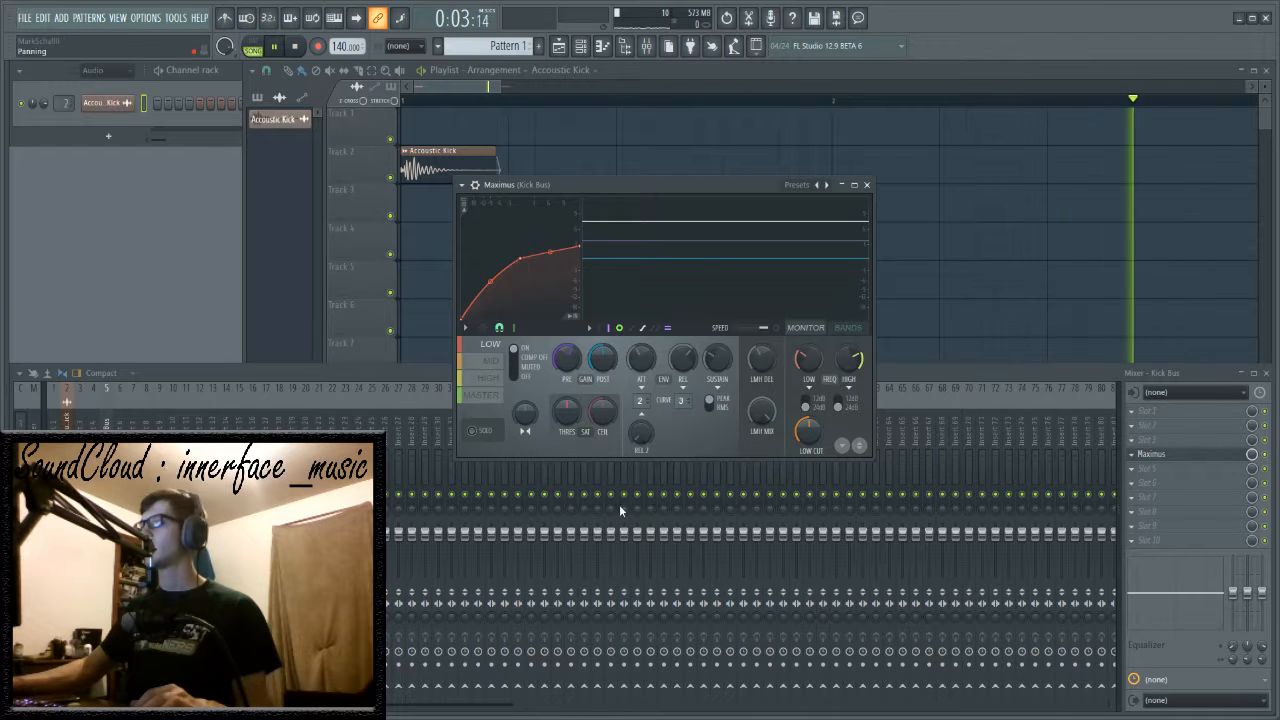
pyautogui.click(489, 362)
pyautogui.click(495, 380)
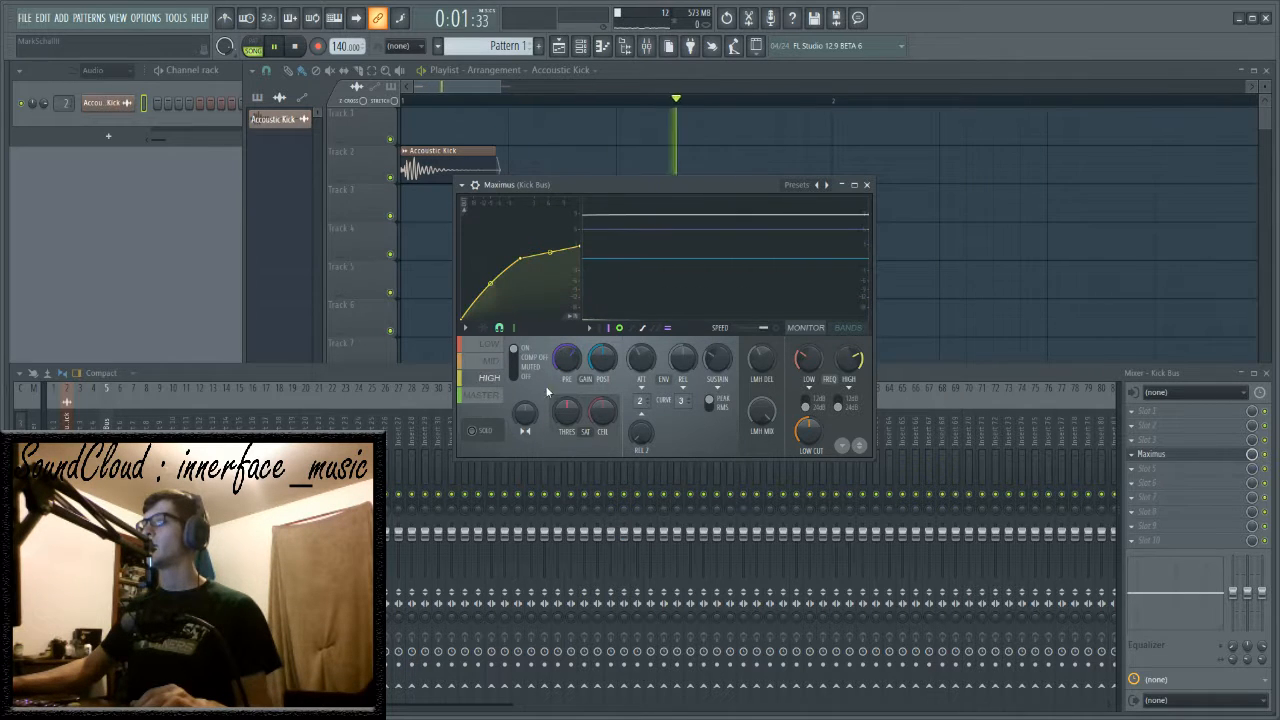
pyautogui.click(483, 395)
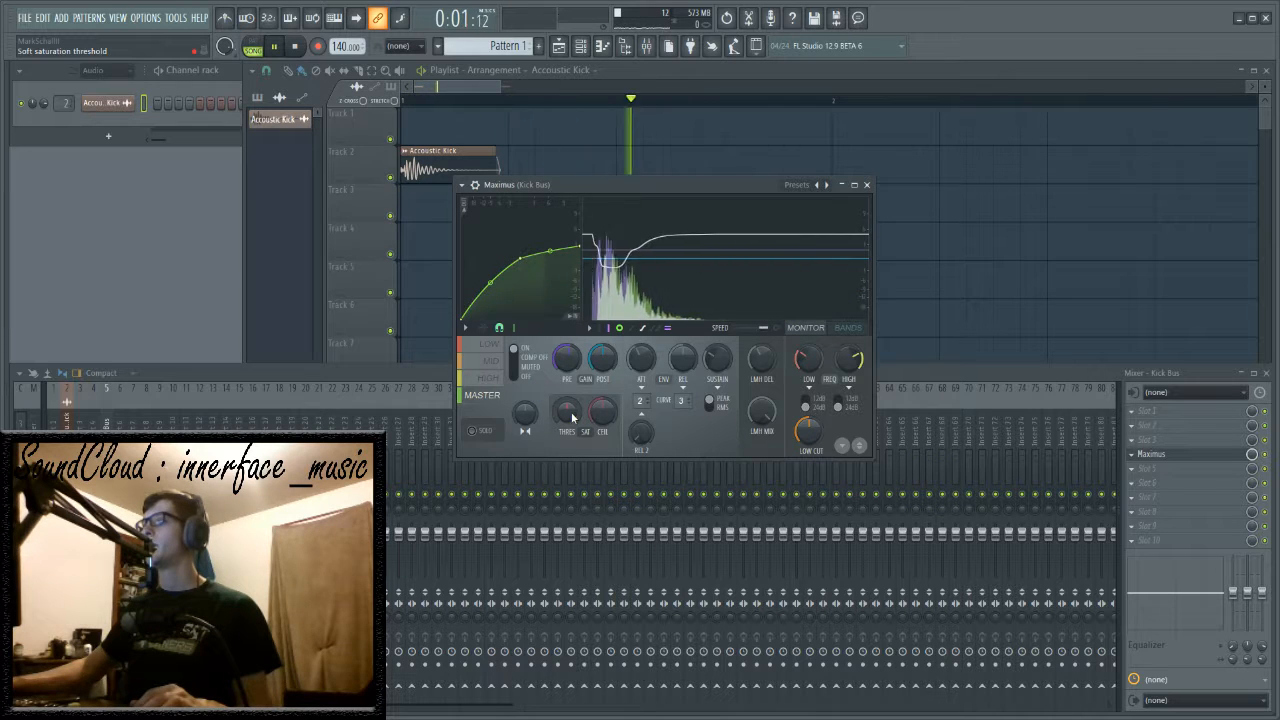
pyautogui.press('space')
pyautogui.click(490, 345)
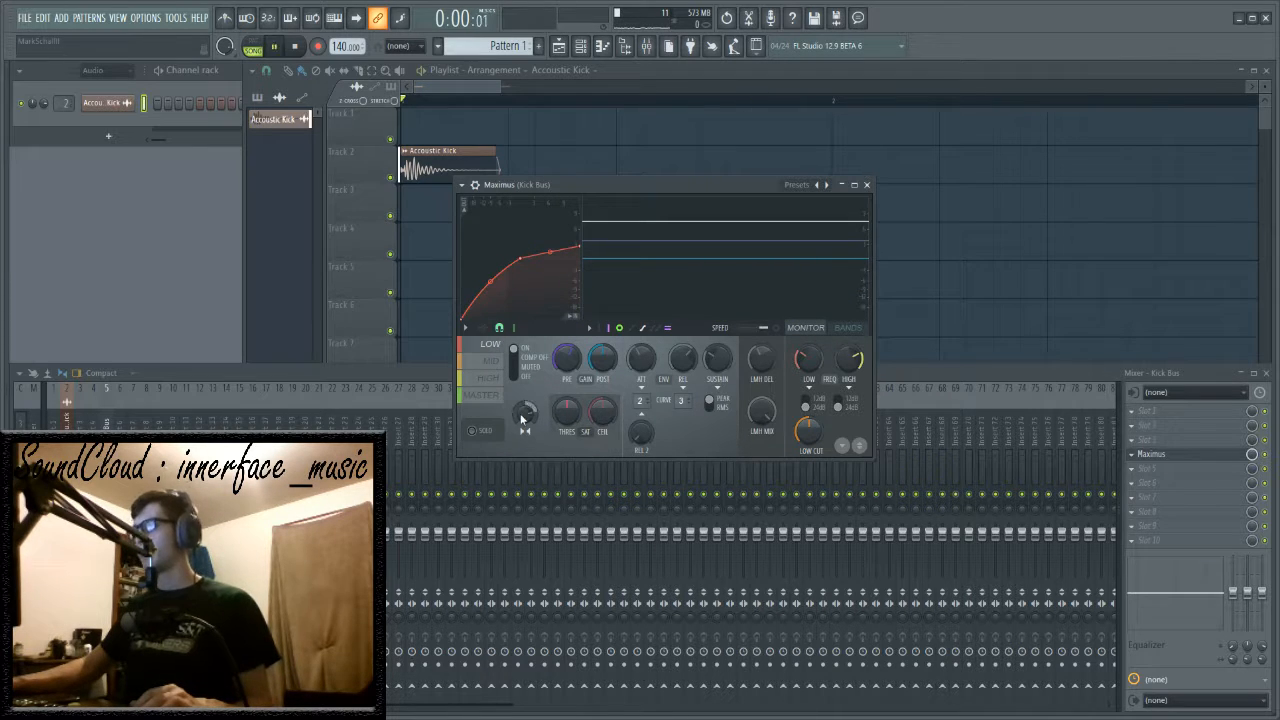
pyautogui.press('space')
pyautogui.moveTo(587, 190); pyautogui.dragTo(612, 166)
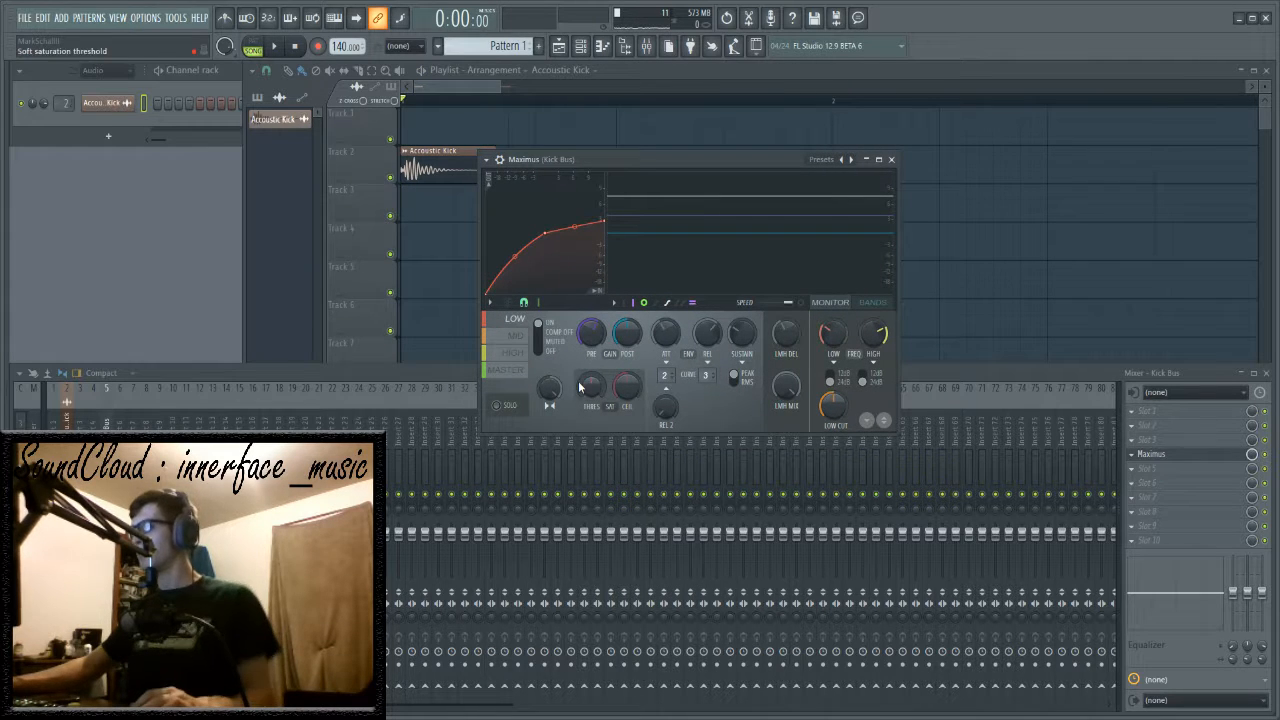
pyautogui.press('space')
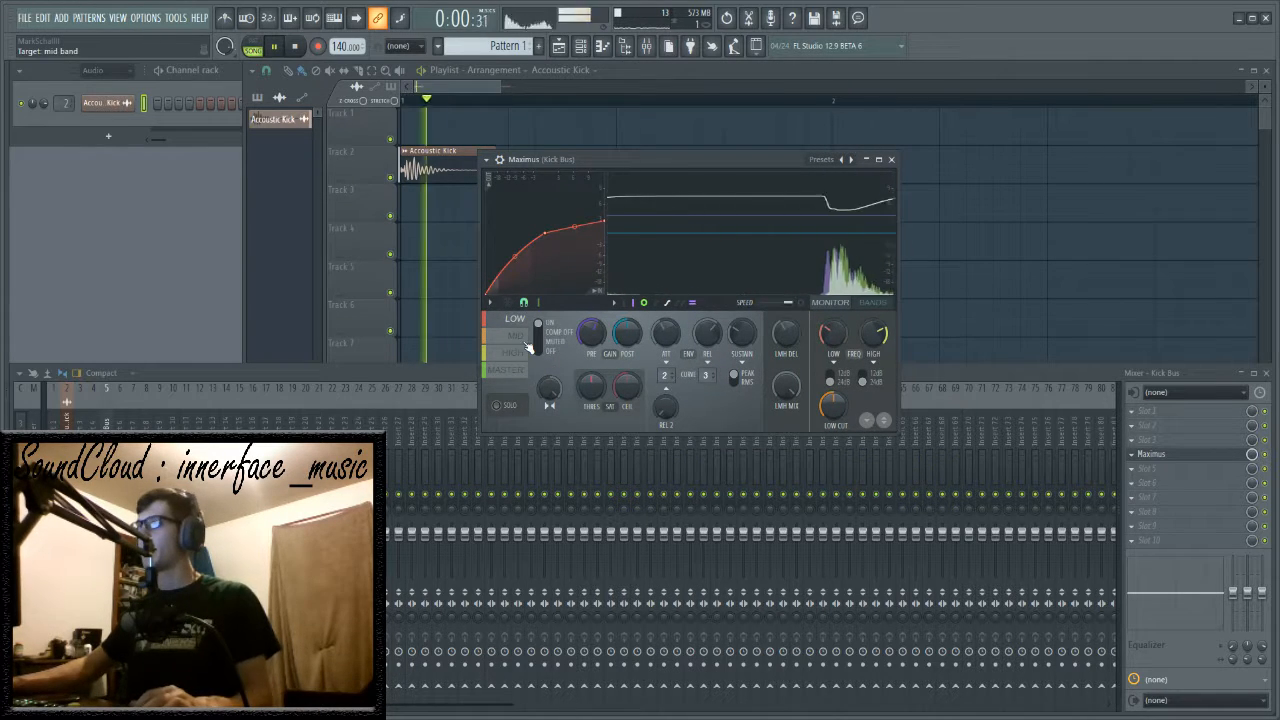
# - Turn down the Master band's soft saturation threshold in the Kick Bus Maximus while replaying the kick
pyautogui.click(507, 370)
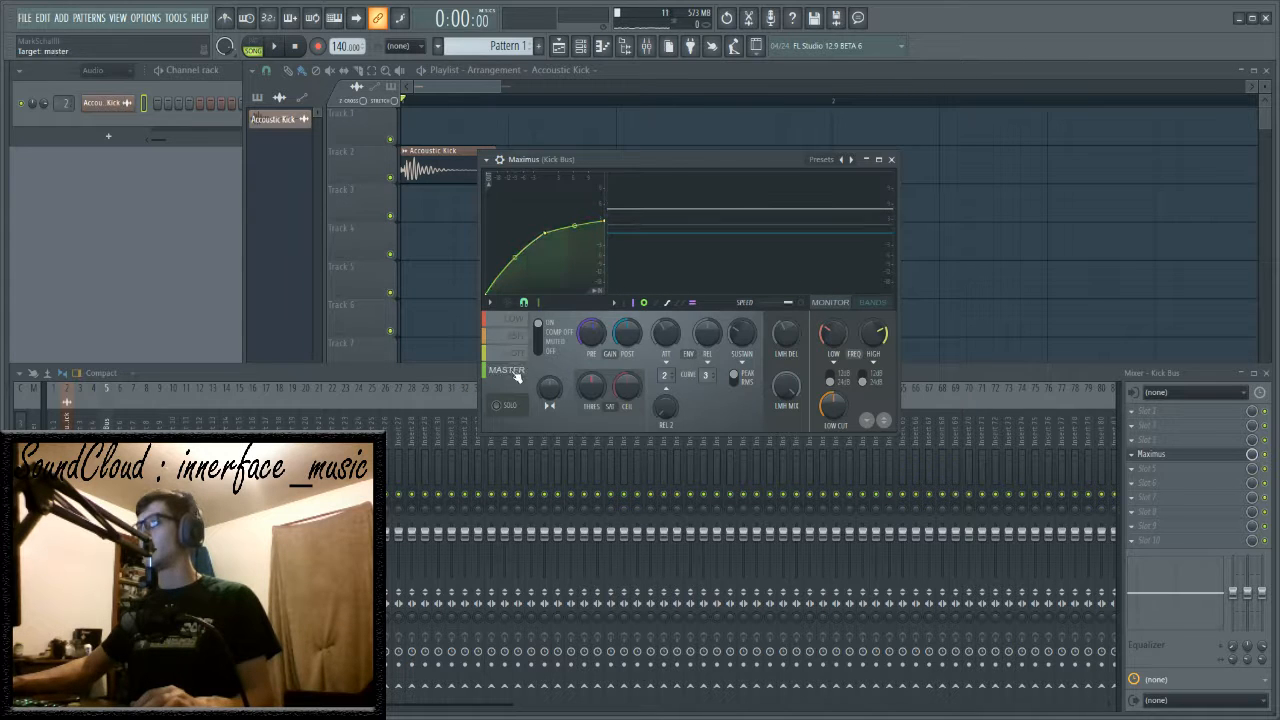
pyautogui.press('space')
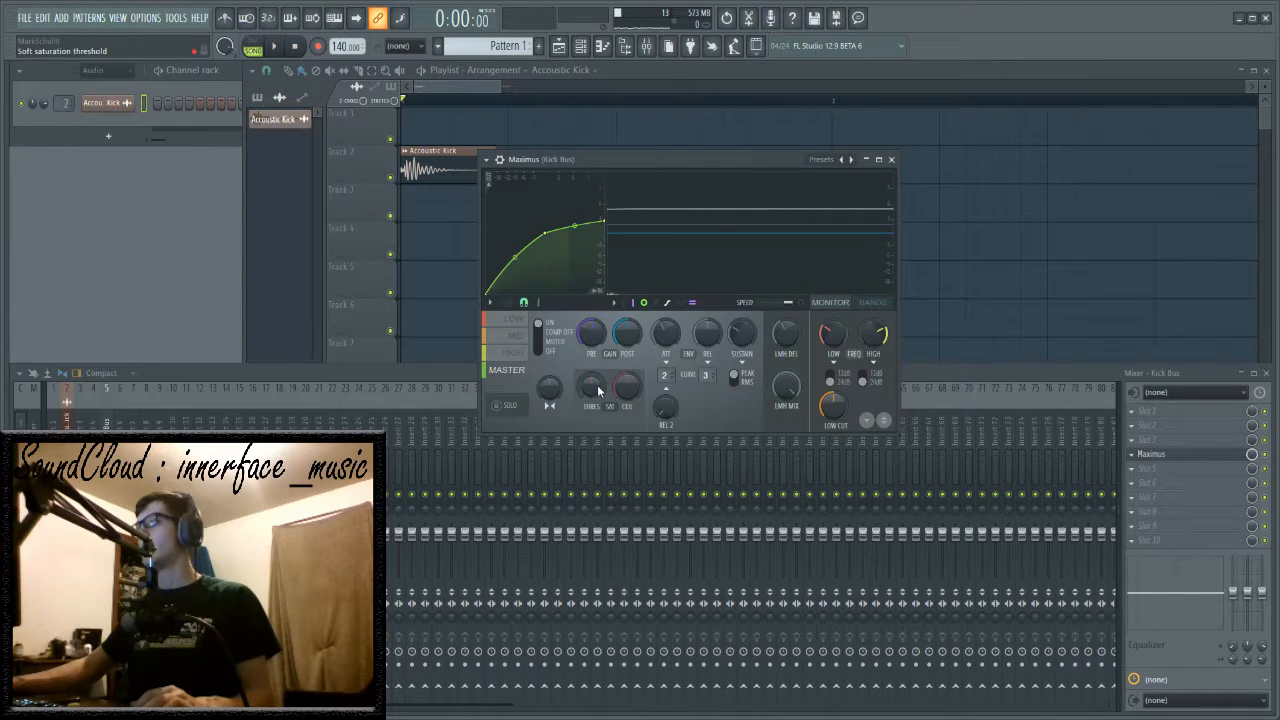
pyautogui.moveTo(597, 388); pyautogui.dragTo(597, 412)
pyautogui.press('space')
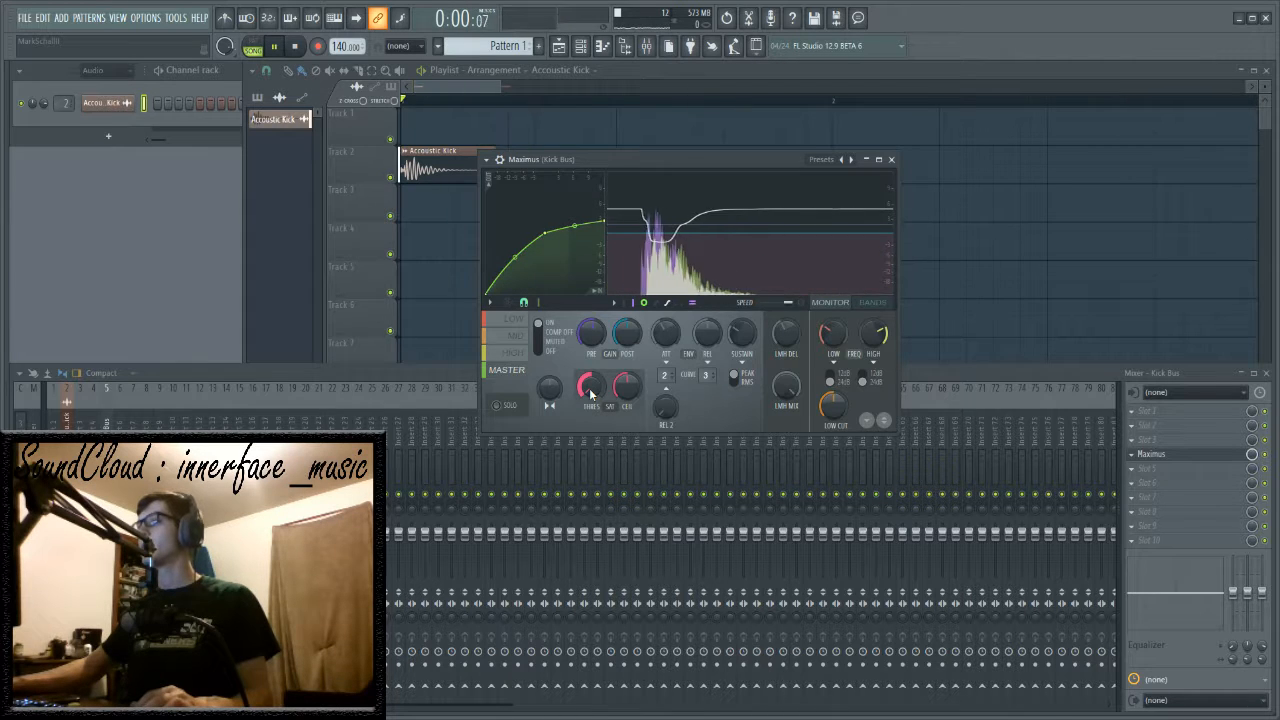
pyautogui.click(514, 354)
pyautogui.click(506, 369)
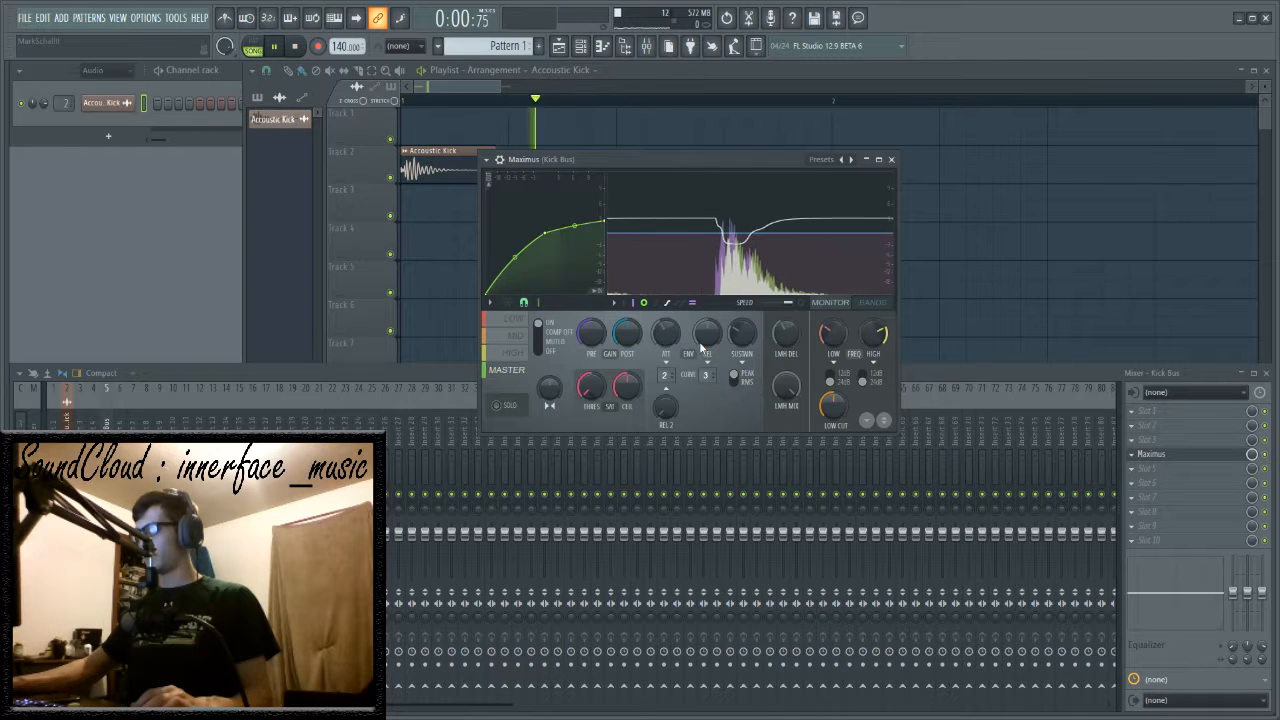
# - Replay the kick with the Master saturation applied and close the Kick Bus Maximus
pyautogui.press('space')
pyautogui.press('space')
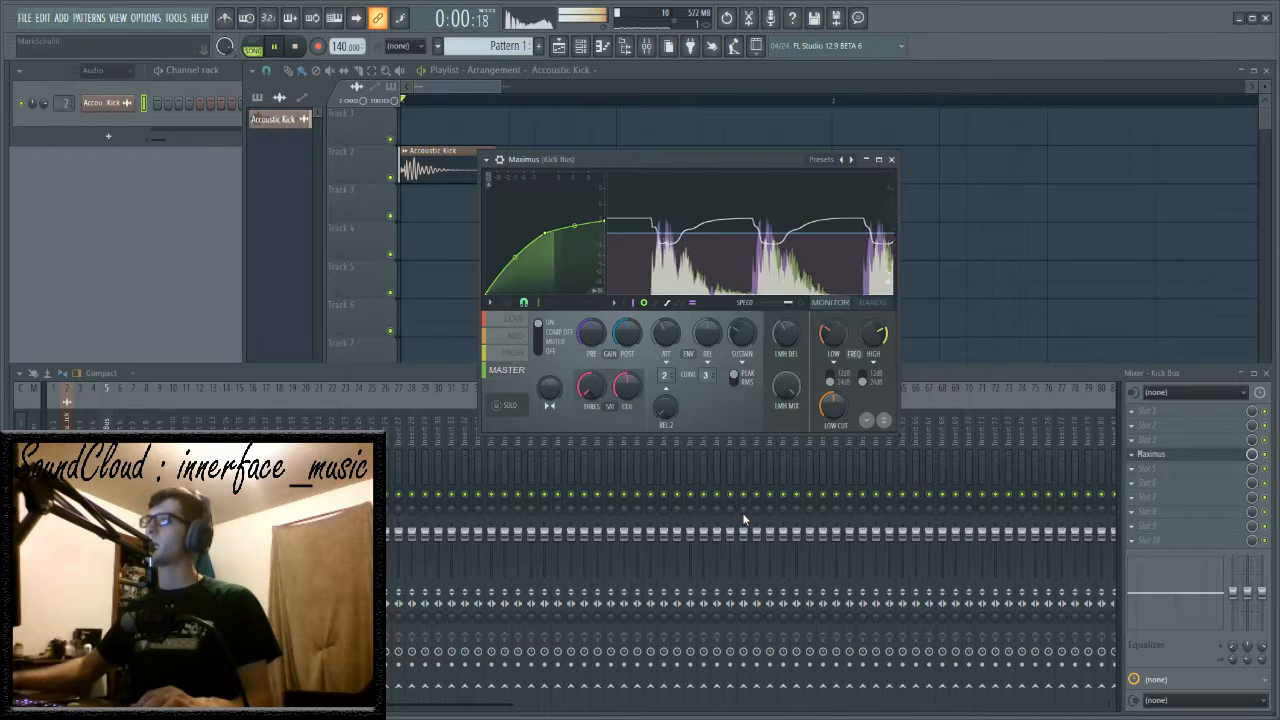
pyautogui.moveTo(678, 159); pyautogui.dragTo(710, 159)
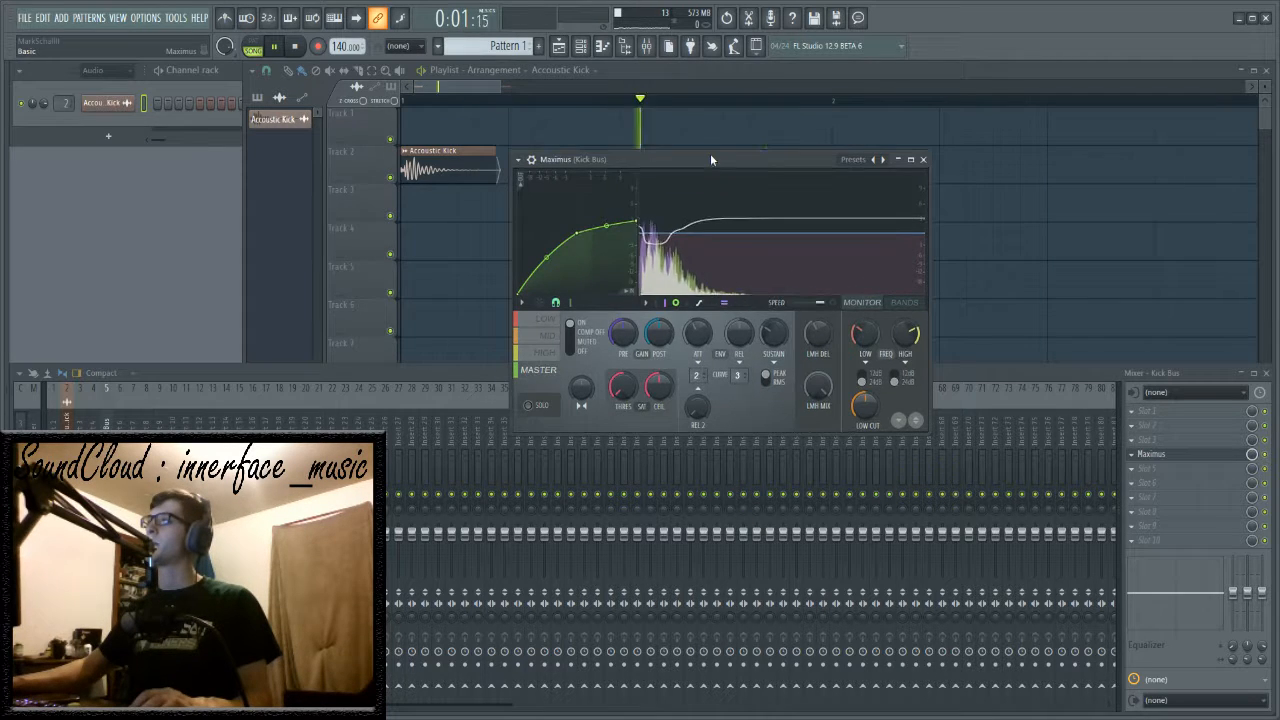
pyautogui.click(923, 160)
pyautogui.press('space')
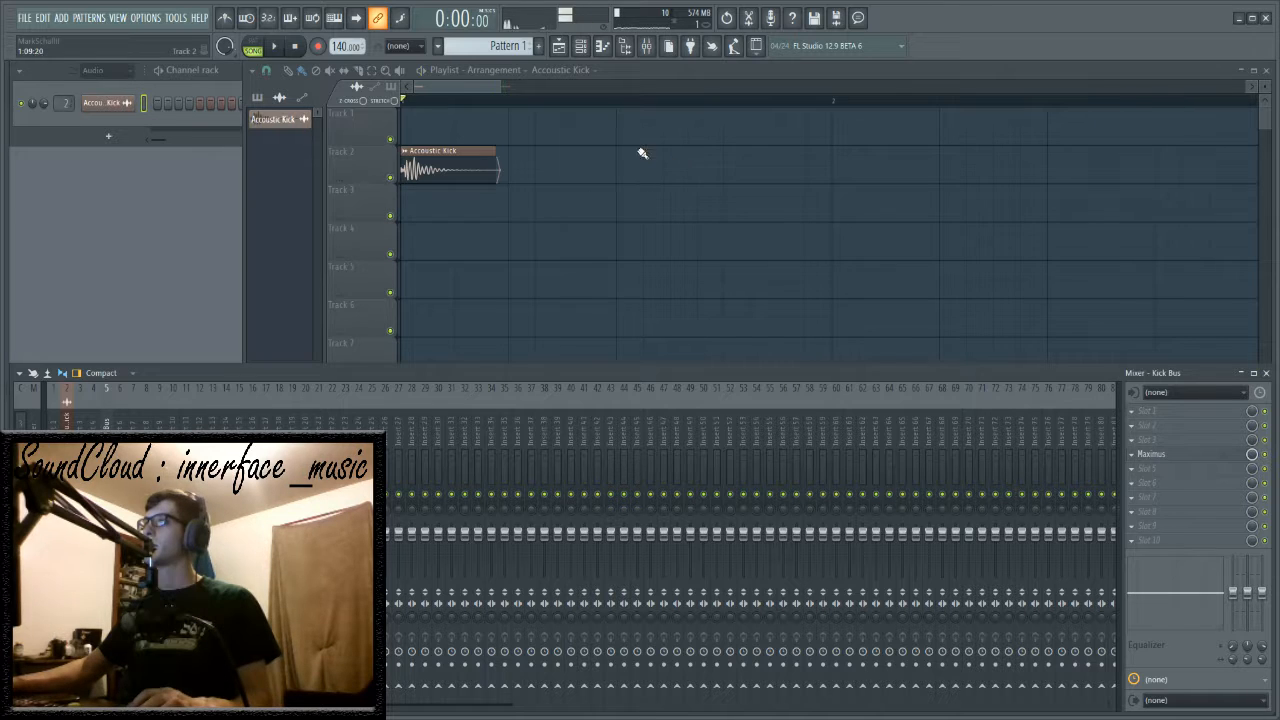
pyautogui.press('space')
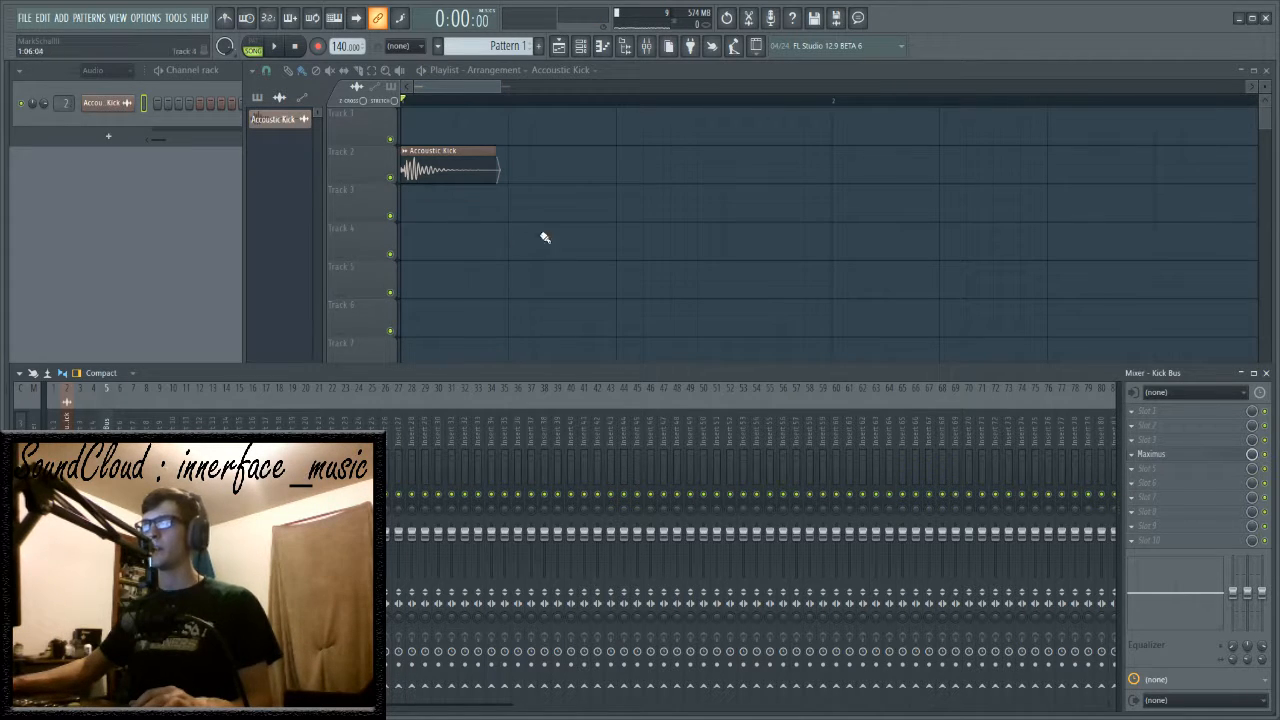
# - Duplicate the Accoustic Kick clip from Track 2 onto Track 5 and route its channel to mixer track 6
pyautogui.press('F9')
pyautogui.moveTo(437, 168); pyautogui.dragTo(417, 280)
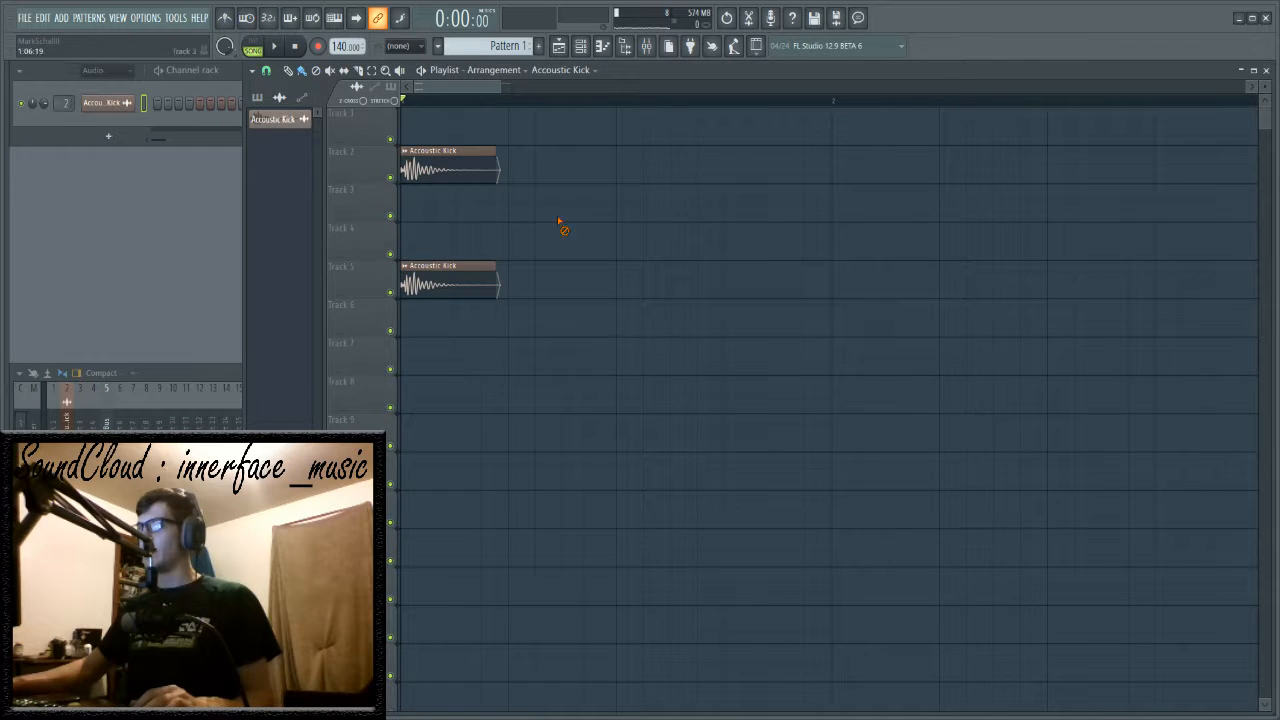
pyautogui.doubleClick(427, 288)
pyautogui.doubleClick(425, 207)
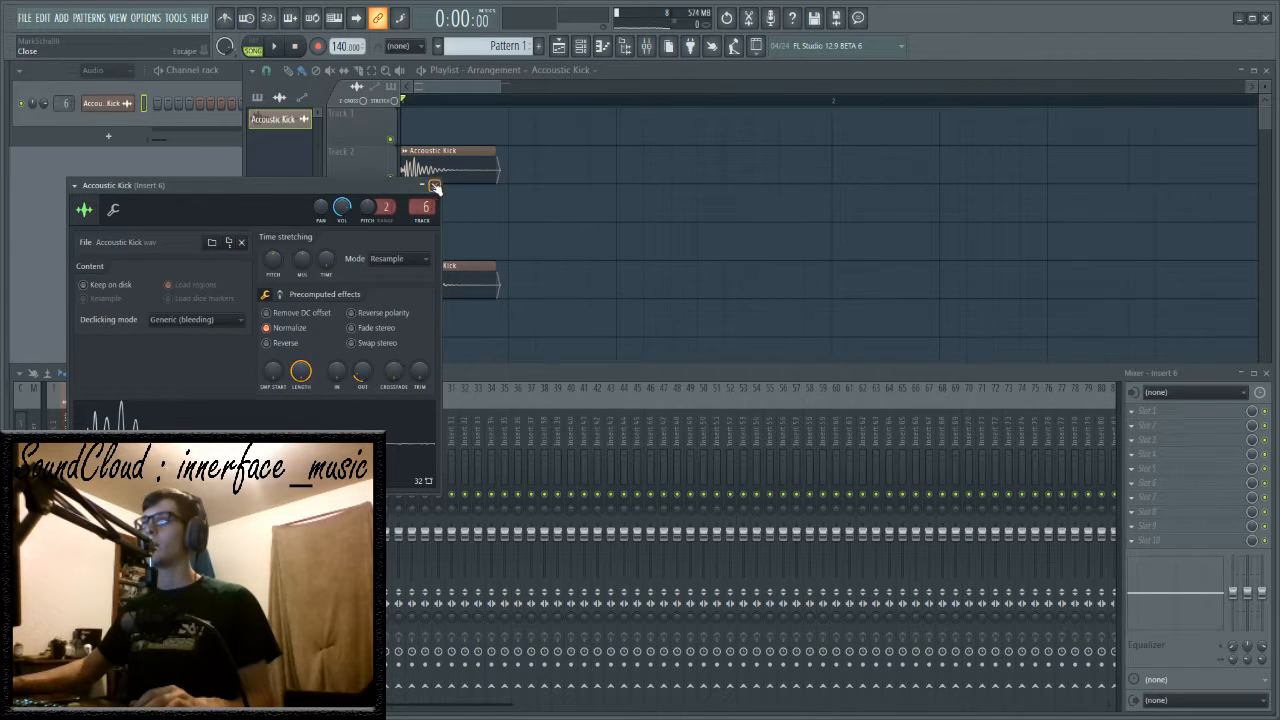
pyautogui.click(435, 187)
pyautogui.press('F9')
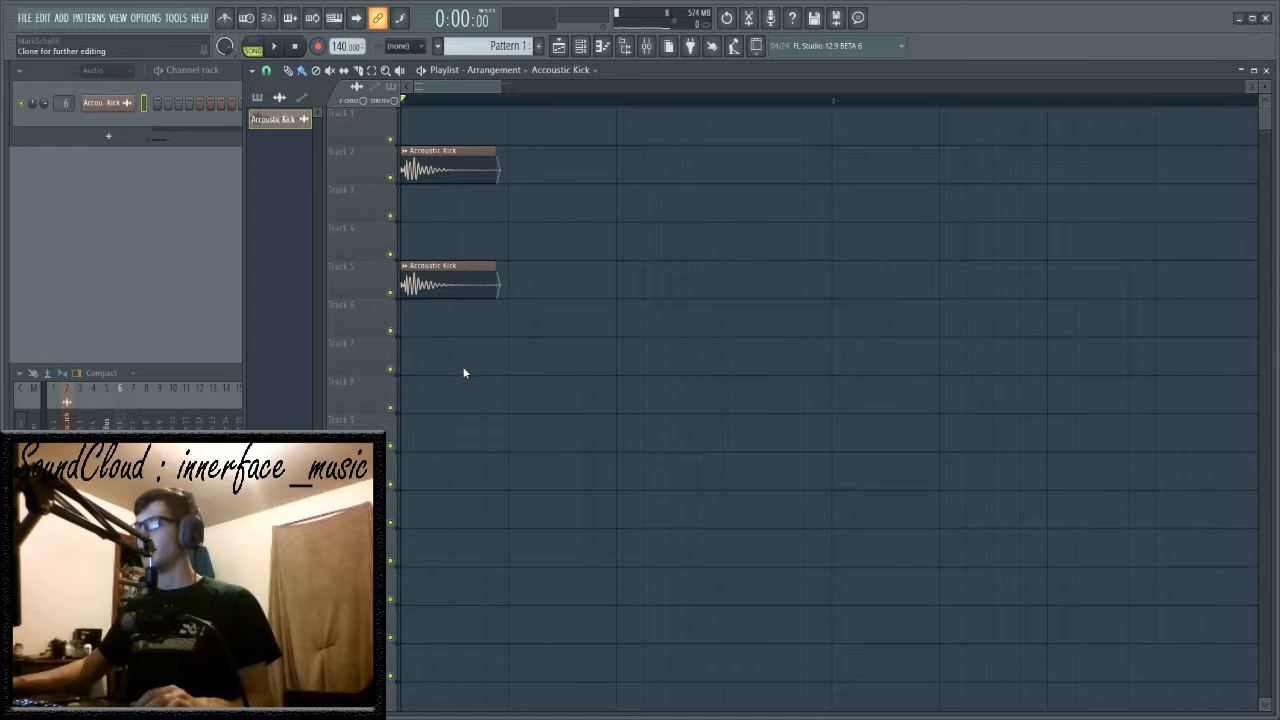
# - Make the Track 5 kick clip unique and route the original Accoustic Kick channel back to mixer track 2
pyautogui.doubleClick(463, 288)
pyautogui.press('F9')
pyautogui.press('F9')
pyautogui.click(452, 164)
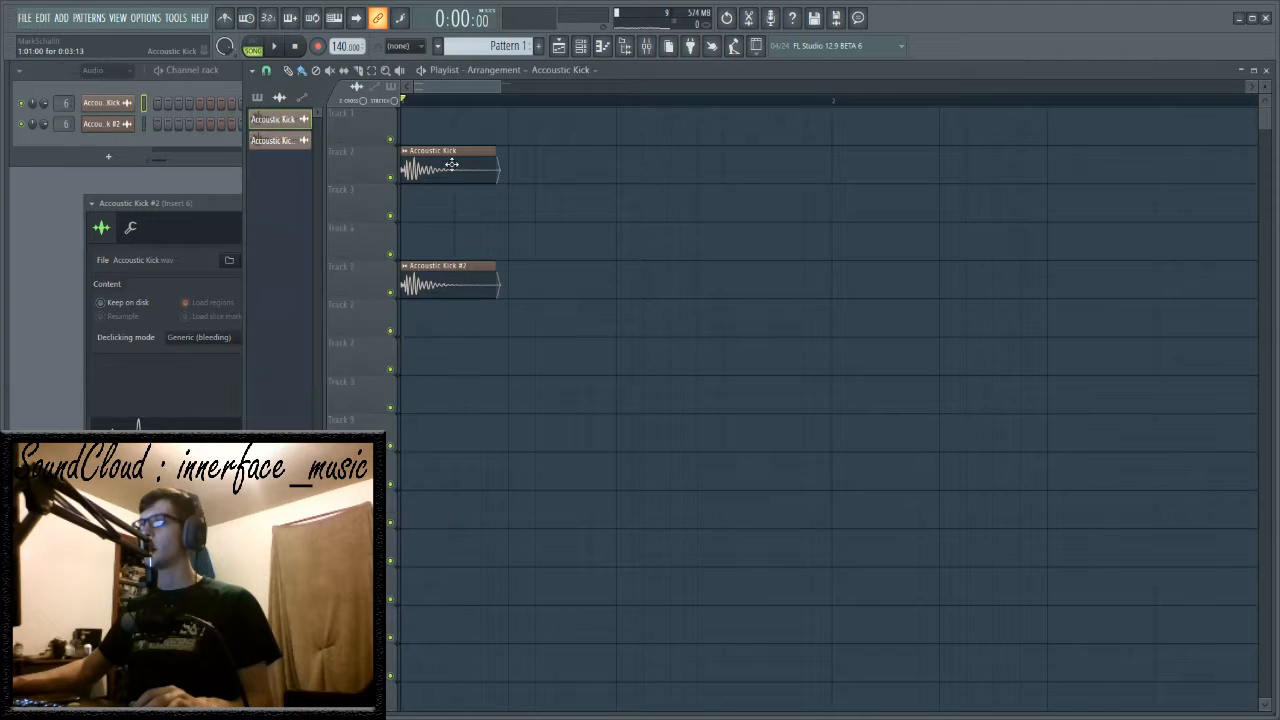
pyautogui.doubleClick(452, 164)
pyautogui.press('F9')
pyautogui.click(435, 186)
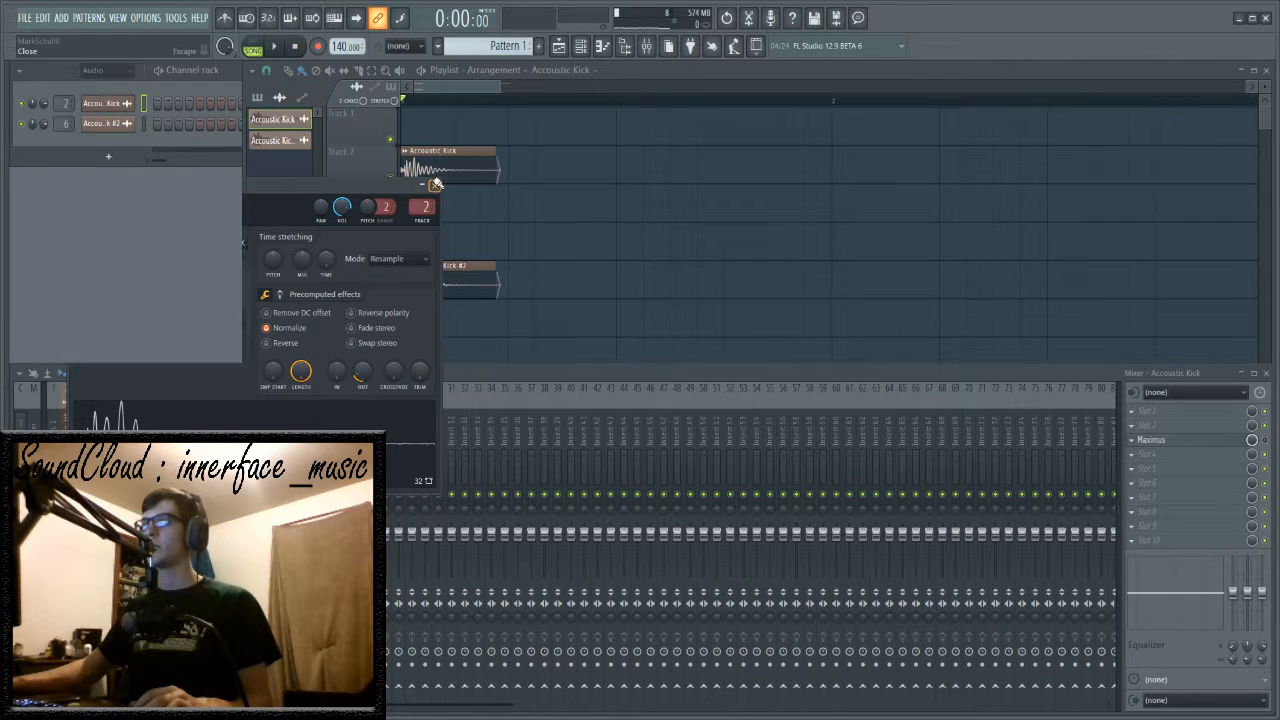
# - Solo playlist Track 2 and Track 5 in turn to compare the processed kick with the dry copy
pyautogui.rightClick(390, 181)
pyautogui.press('space')
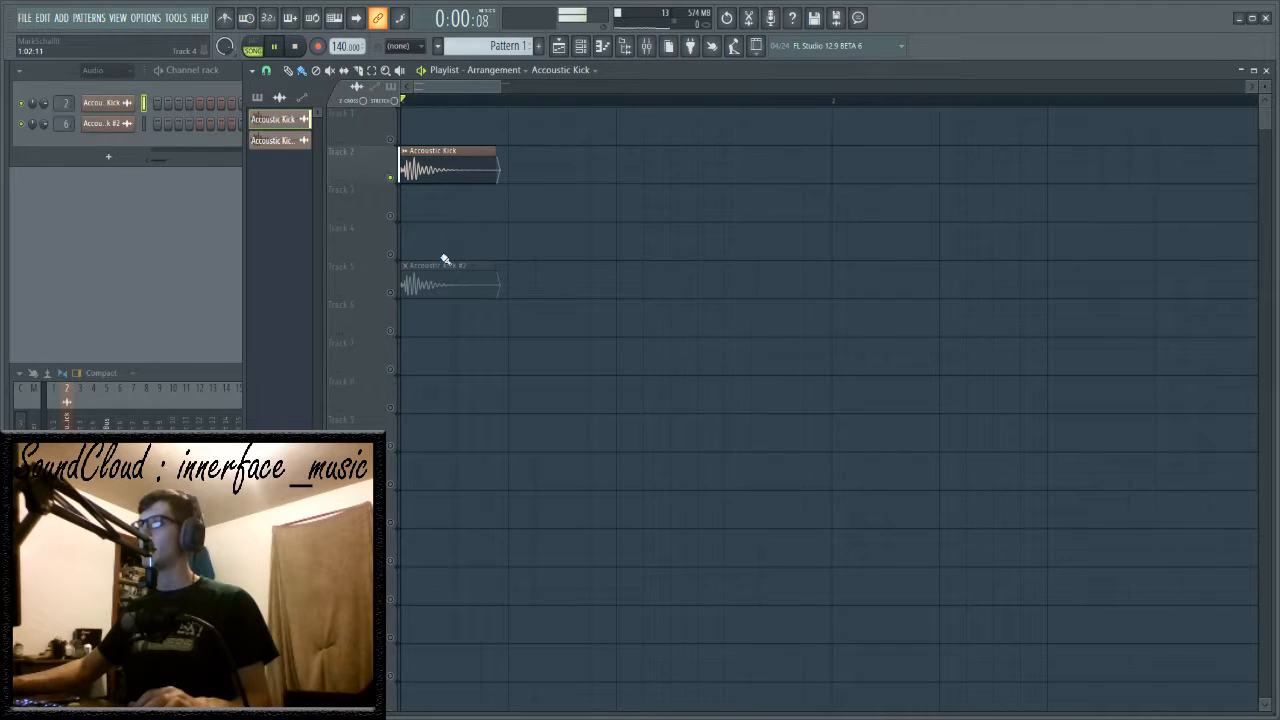
pyautogui.rightClick(390, 292)
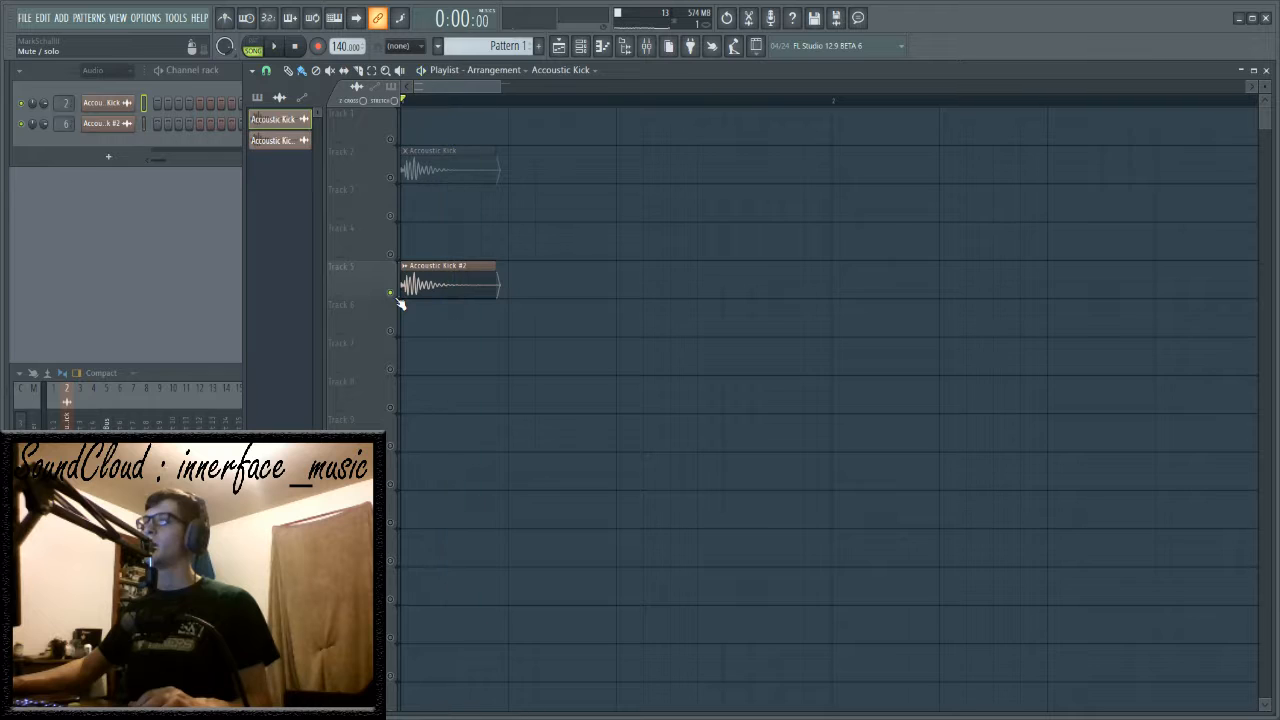
pyautogui.press('space')
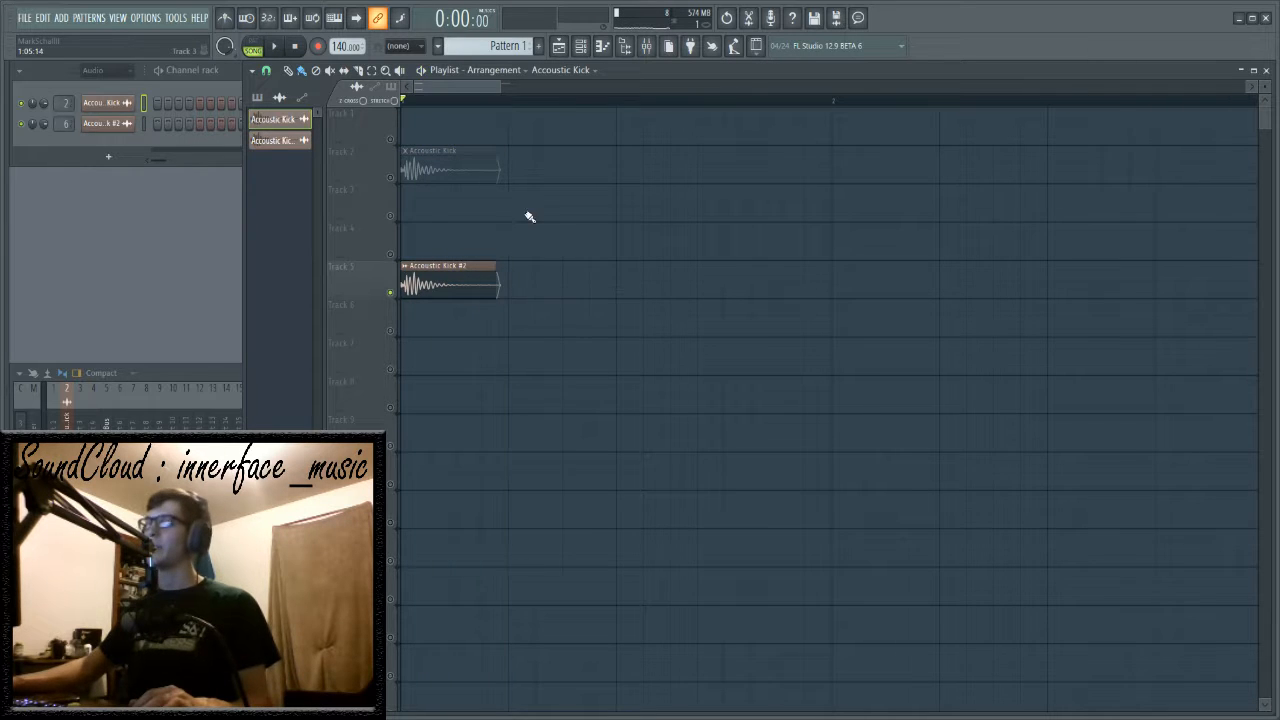
# - Solo playlist Track 2 again and replay the processed kick several times
pyautogui.scroll(-4, 450, 108)
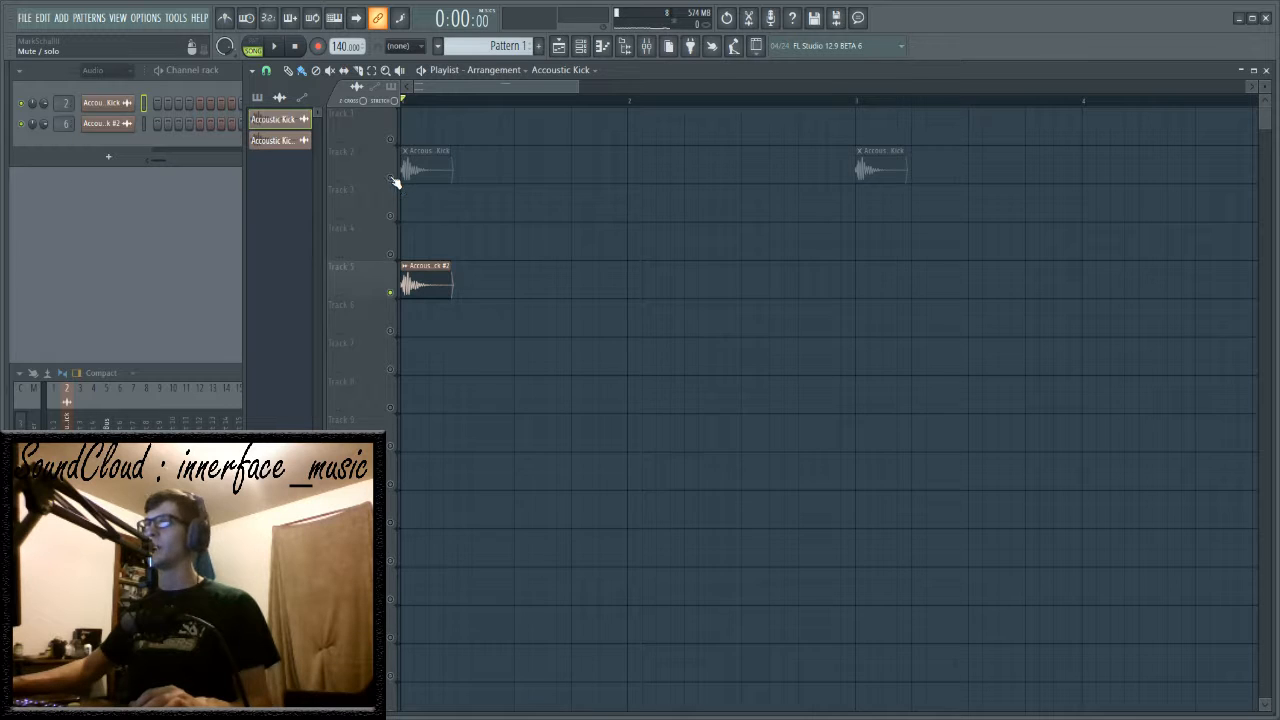
pyautogui.rightClick(391, 178)
pyautogui.press('space')
pyautogui.press('space')
pyautogui.press('space')
pyautogui.press('space')
pyautogui.press('space')
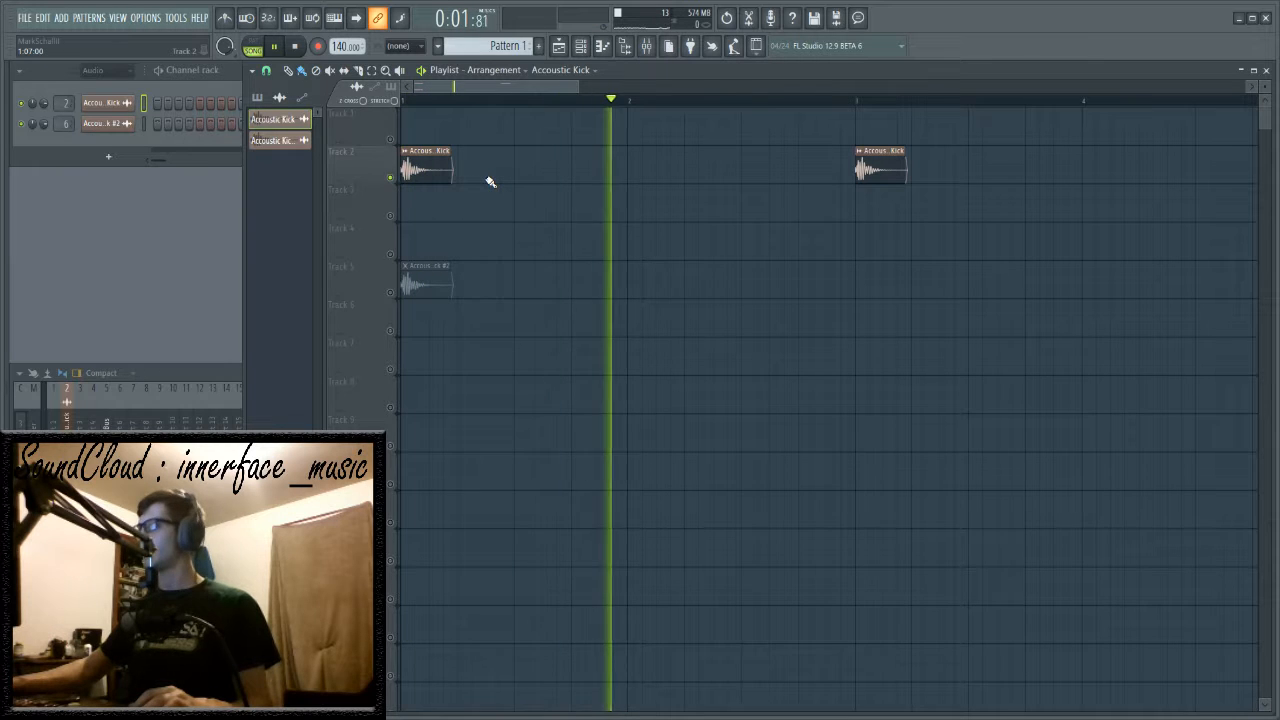
pyautogui.scroll(-1, 441, 104)
pyautogui.scroll(-1, 441, 104)
pyautogui.press('space')
pyautogui.scroll(-2, 443, 106)
# - Step through the kick's mixer inserts and examine Maximus and iZotope Trash 2 on Insert 3, closing both
pyautogui.click(121, 426)
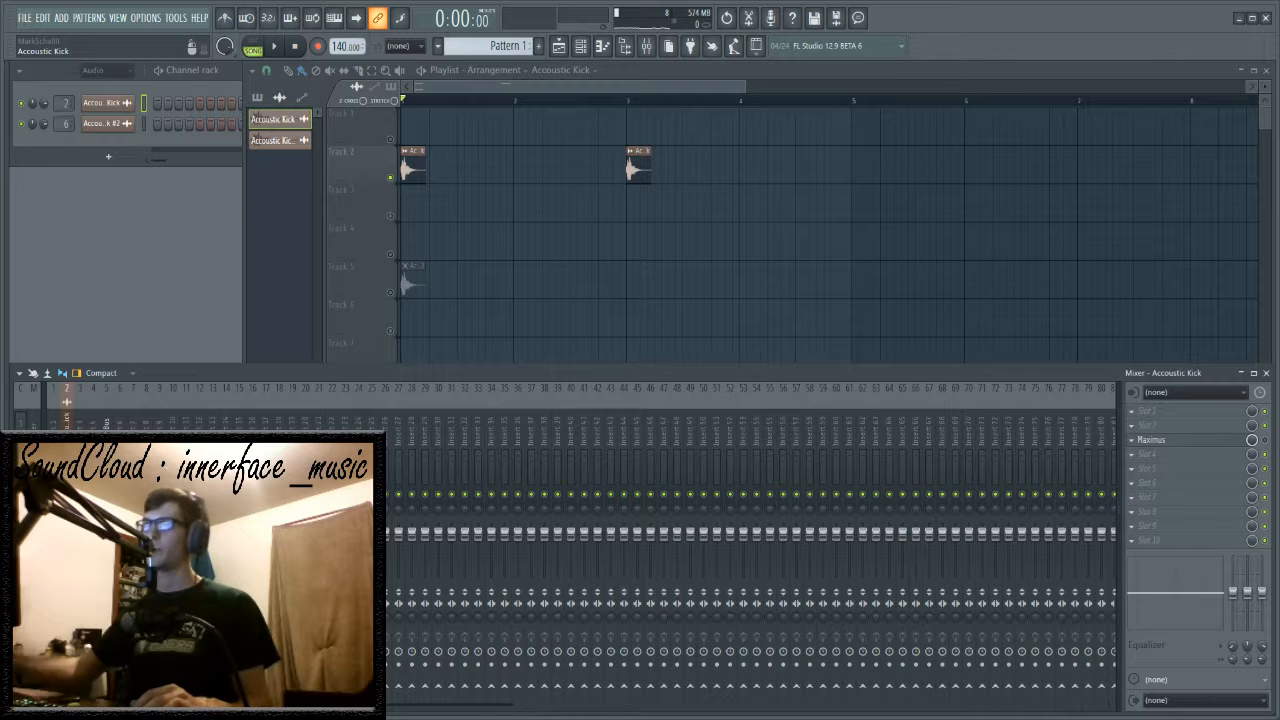
pyautogui.press('Right')
pyautogui.press('Left')
pyautogui.press('Right')
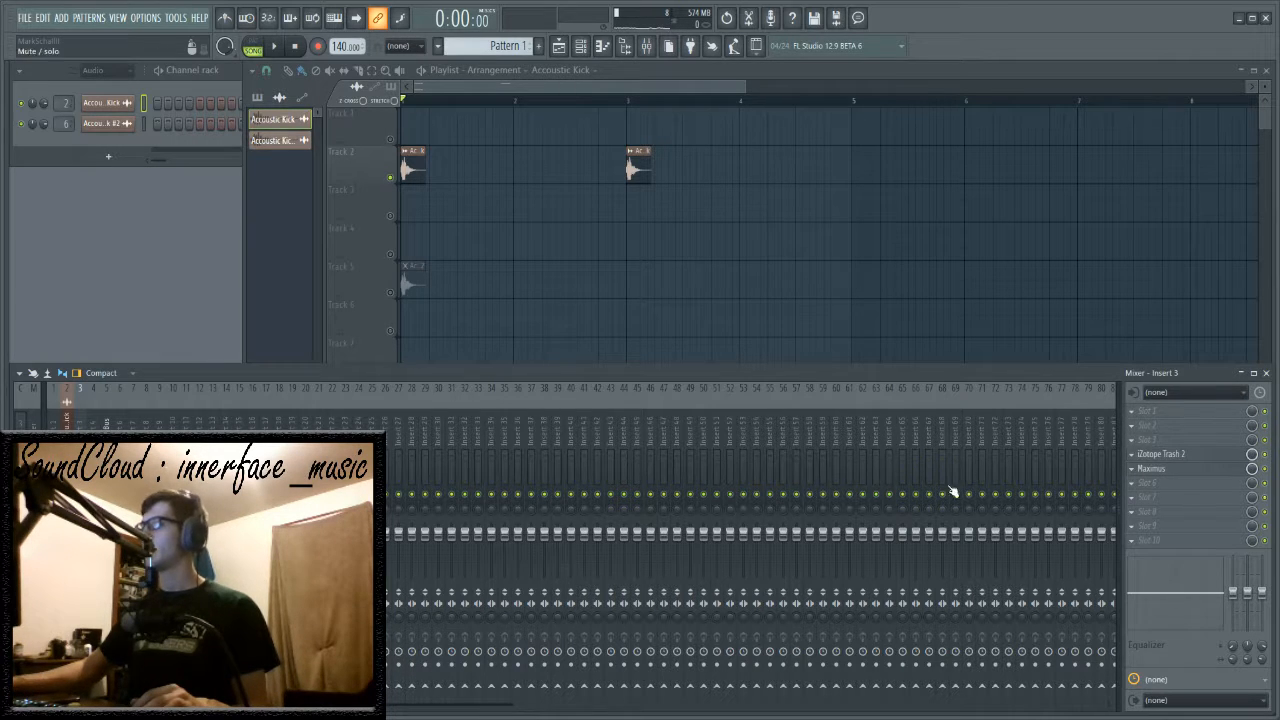
pyautogui.click(108, 423)
pyautogui.press('Left')
pyautogui.press('Left')
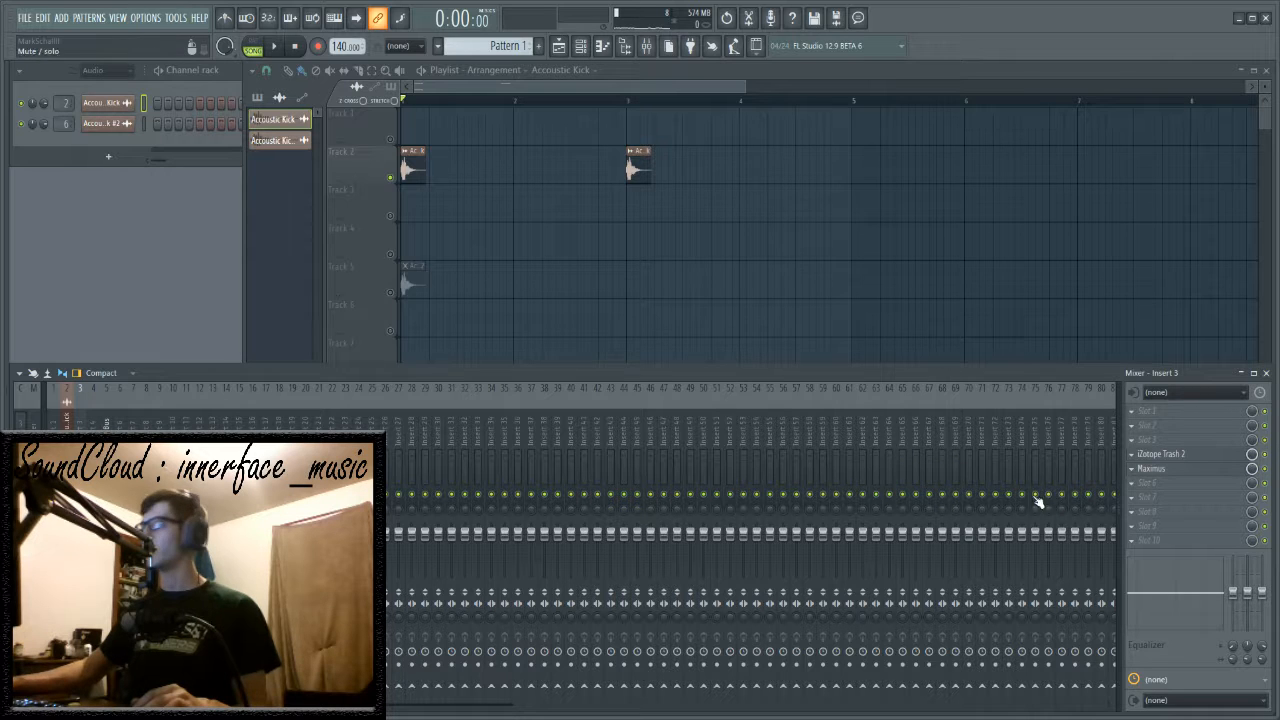
pyautogui.click(1176, 471)
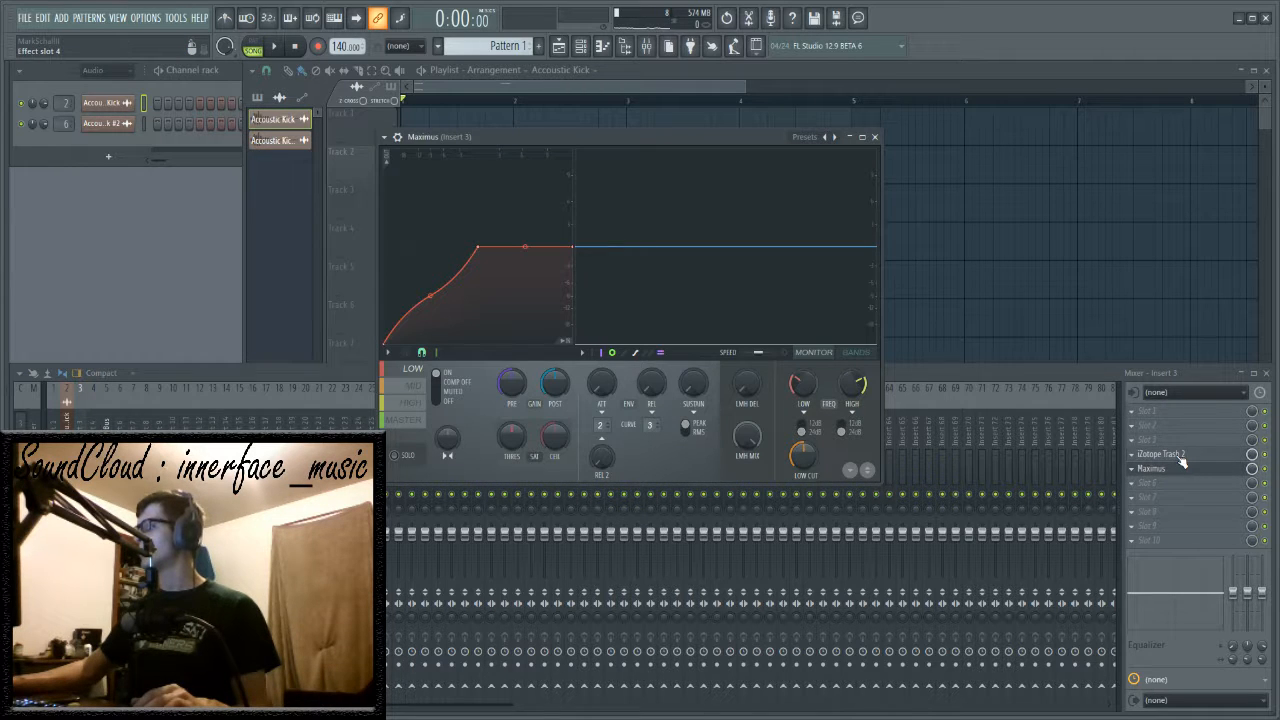
pyautogui.click(1181, 458)
pyautogui.moveTo(603, 176); pyautogui.dragTo(535, 186)
pyautogui.click(867, 184)
pyautogui.click(874, 137)
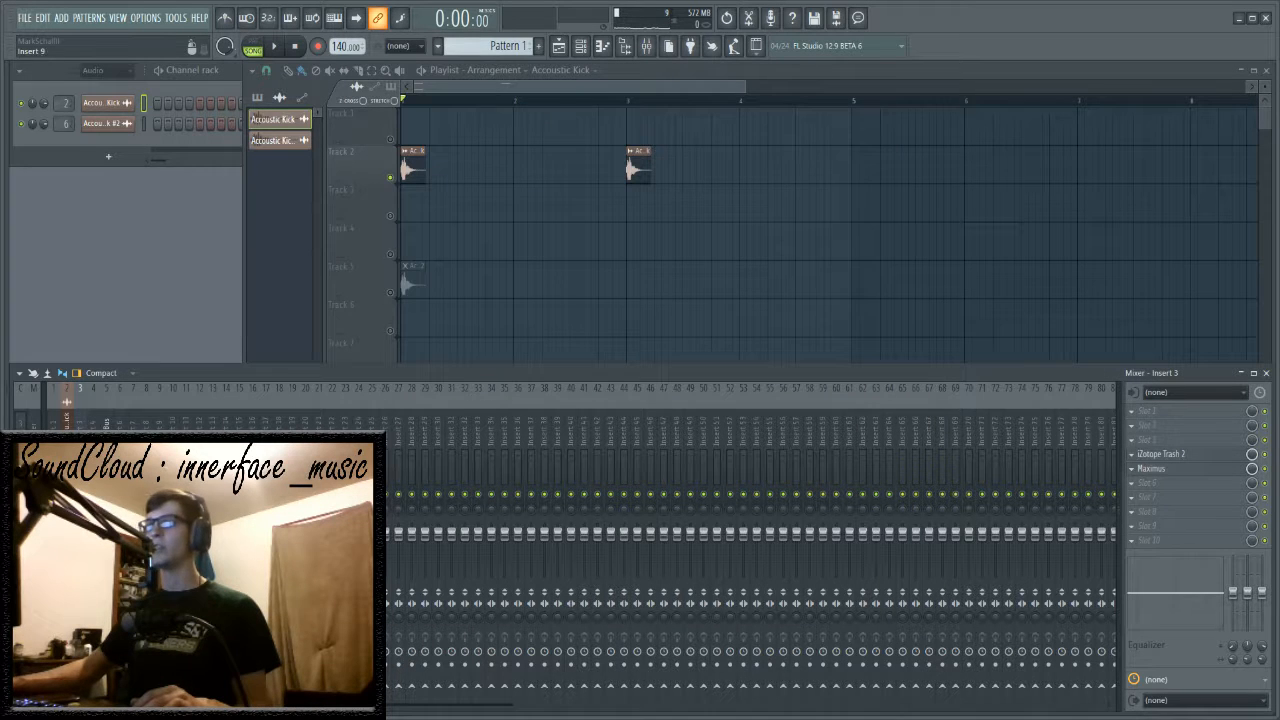
# - Open Maximus on Insert 4, examine its individual band and Master settings, and close it
pyautogui.click(1177, 470)
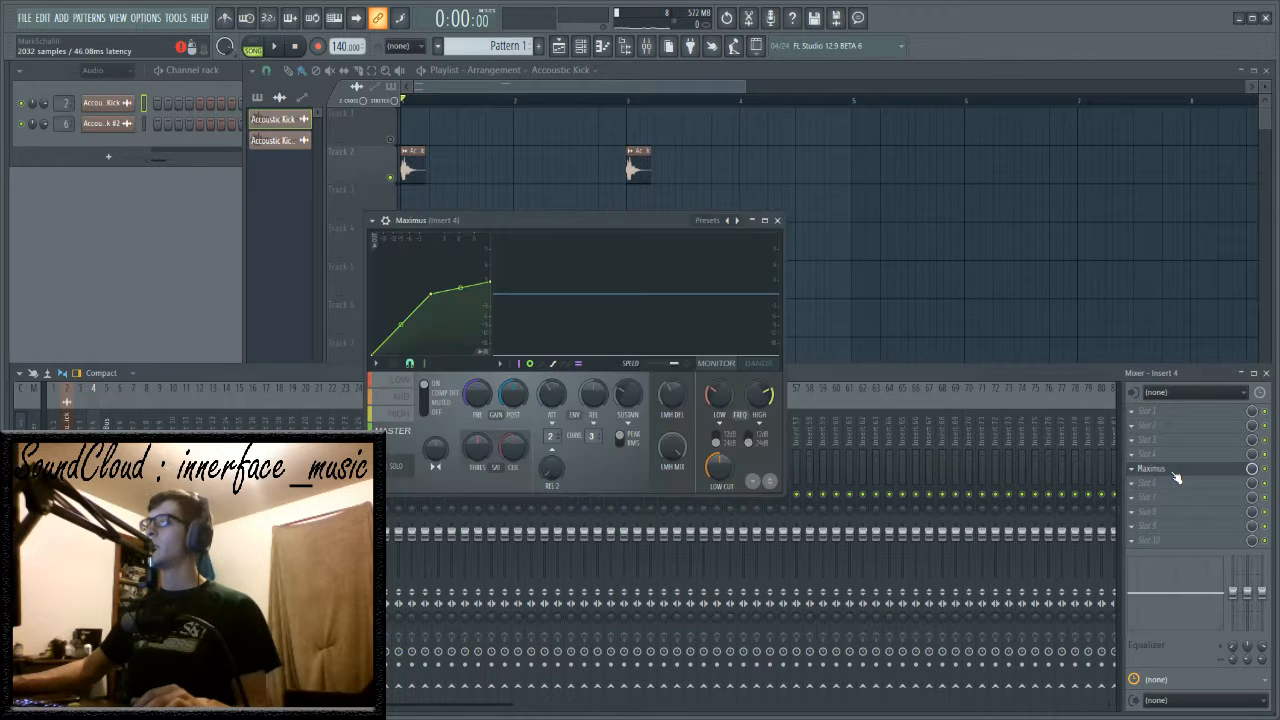
pyautogui.click(401, 398)
pyautogui.click(401, 382)
pyautogui.click(401, 432)
pyautogui.click(401, 398)
pyautogui.click(405, 415)
pyautogui.click(777, 220)
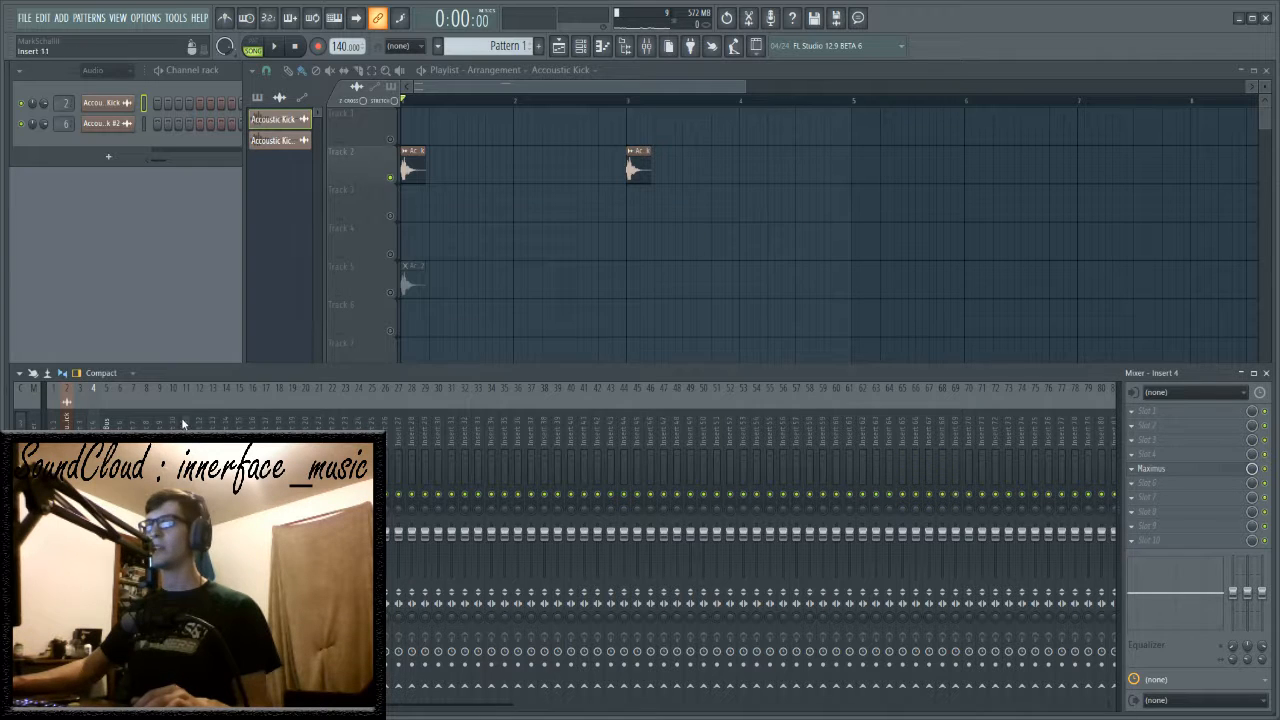
# - Switch through the neighbouring inserts to the Kick Bus and open its Maximus for review
pyautogui.press('Right')
pyautogui.press('Left')
pyautogui.press('Left')
pyautogui.press('Right')
pyautogui.press('Right')
pyautogui.click(1152, 455)
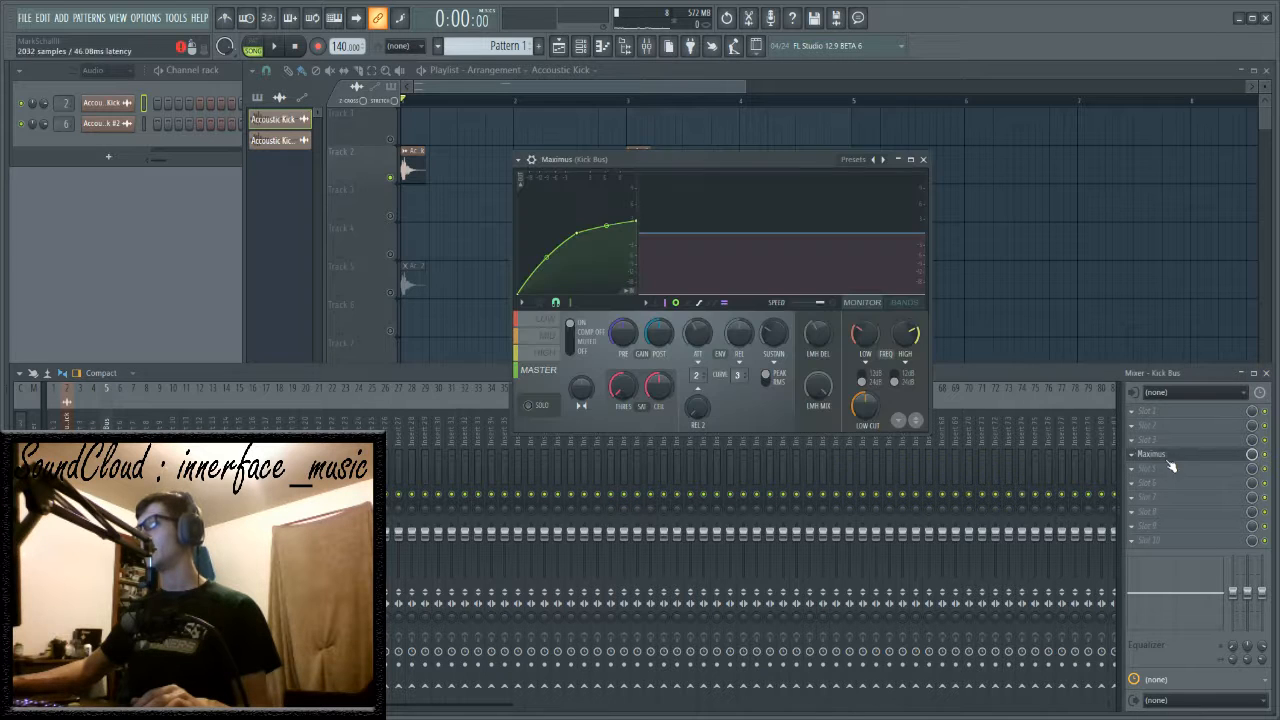
pyautogui.moveTo(636, 163); pyautogui.dragTo(548, 141)
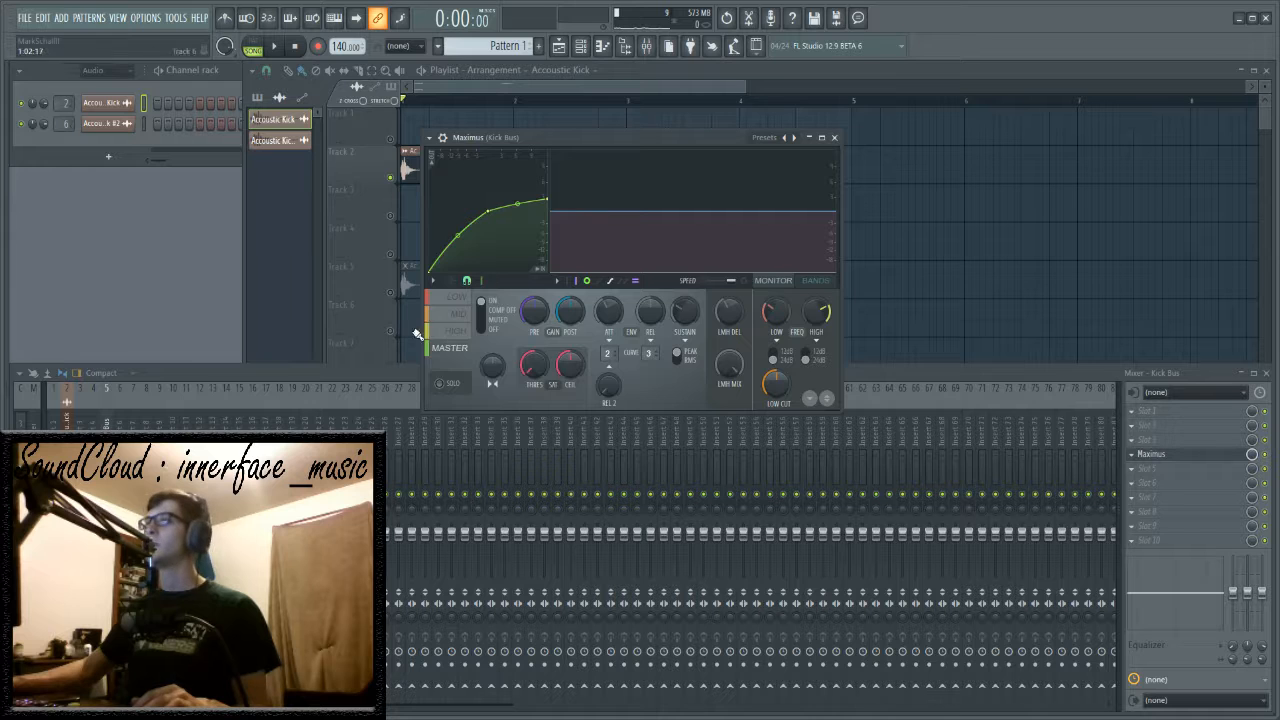
# - Examine the Low, Mid and Master settings in the Kick Bus Maximus and close the plugin
pyautogui.click(452, 300)
pyautogui.click(455, 315)
pyautogui.click(462, 349)
pyautogui.click(456, 316)
pyautogui.click(460, 299)
pyautogui.click(834, 138)
# - Play back the processed kick arrangement and stop it
pyautogui.press('space')
pyautogui.scroll(5, 420, 105)
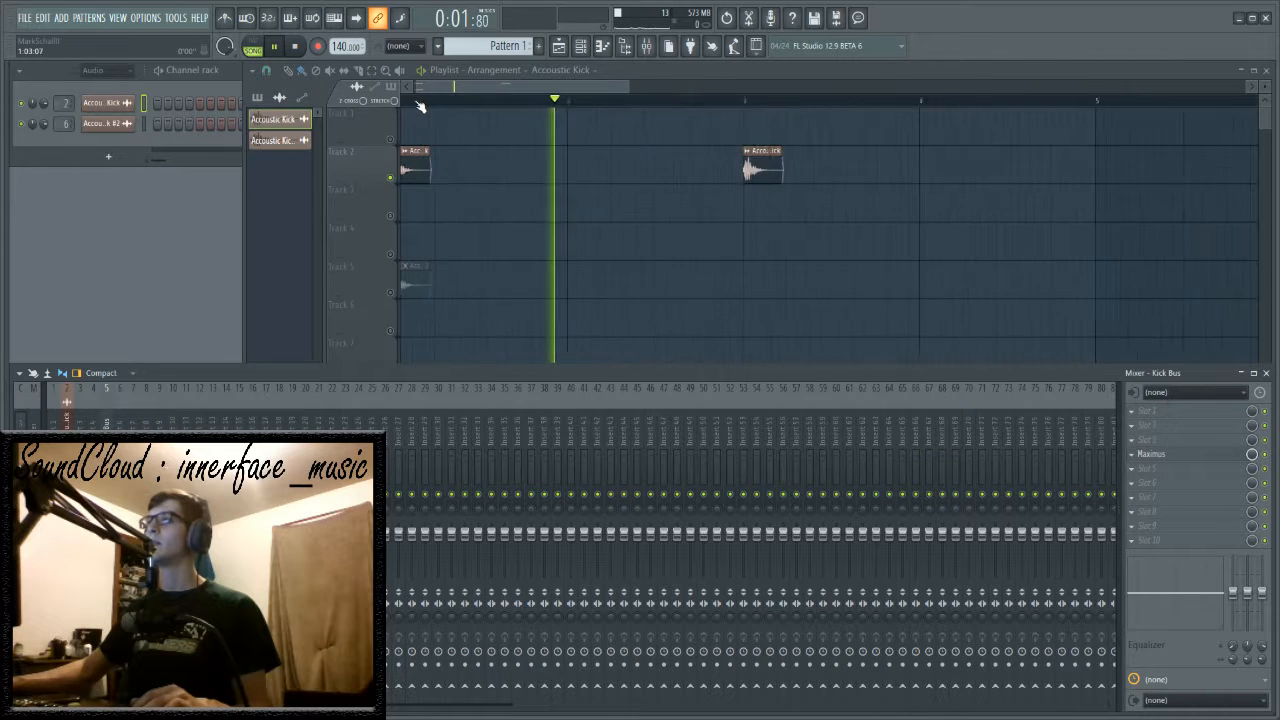
pyautogui.middleClick(447, 137)
pyautogui.press('space')
pyautogui.scroll(4, 453, 108)
pyautogui.scroll(-5, 453, 108)
pyautogui.scroll(1, 463, 129)
pyautogui.scroll(4, 451, 106)
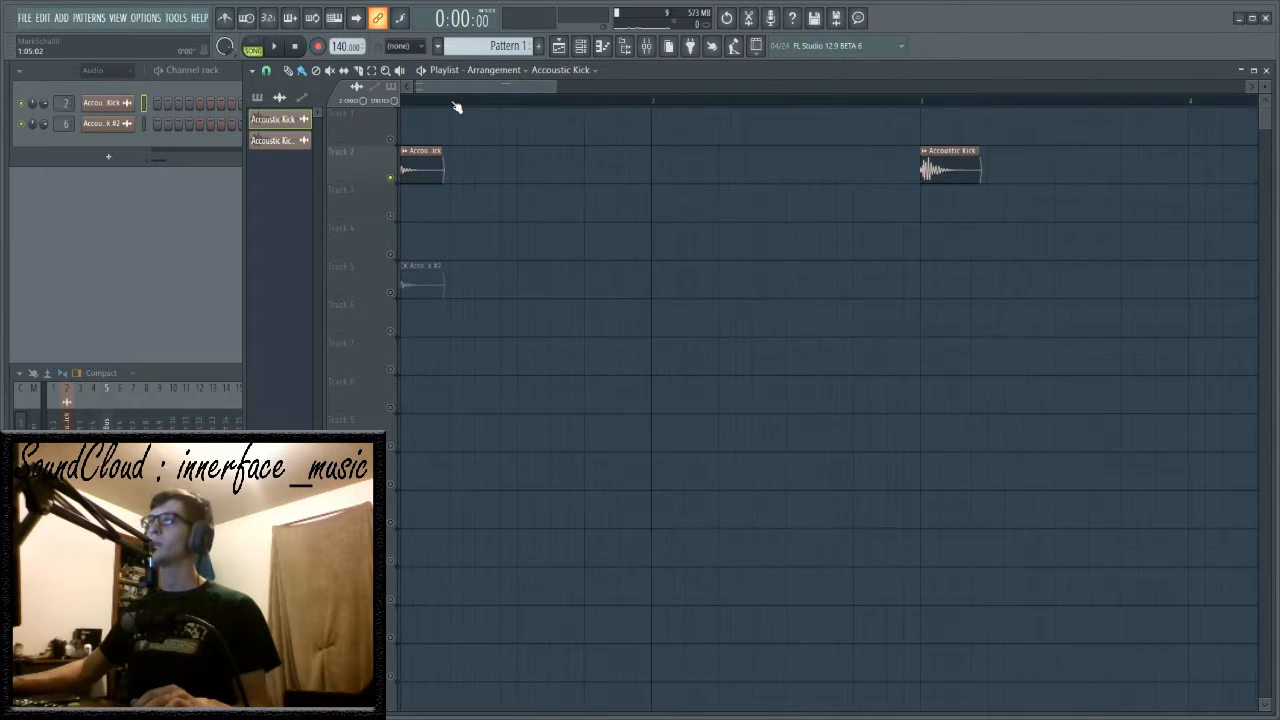
pyautogui.scroll(-2, 481, 107)
pyautogui.scroll(-1, 481, 107)
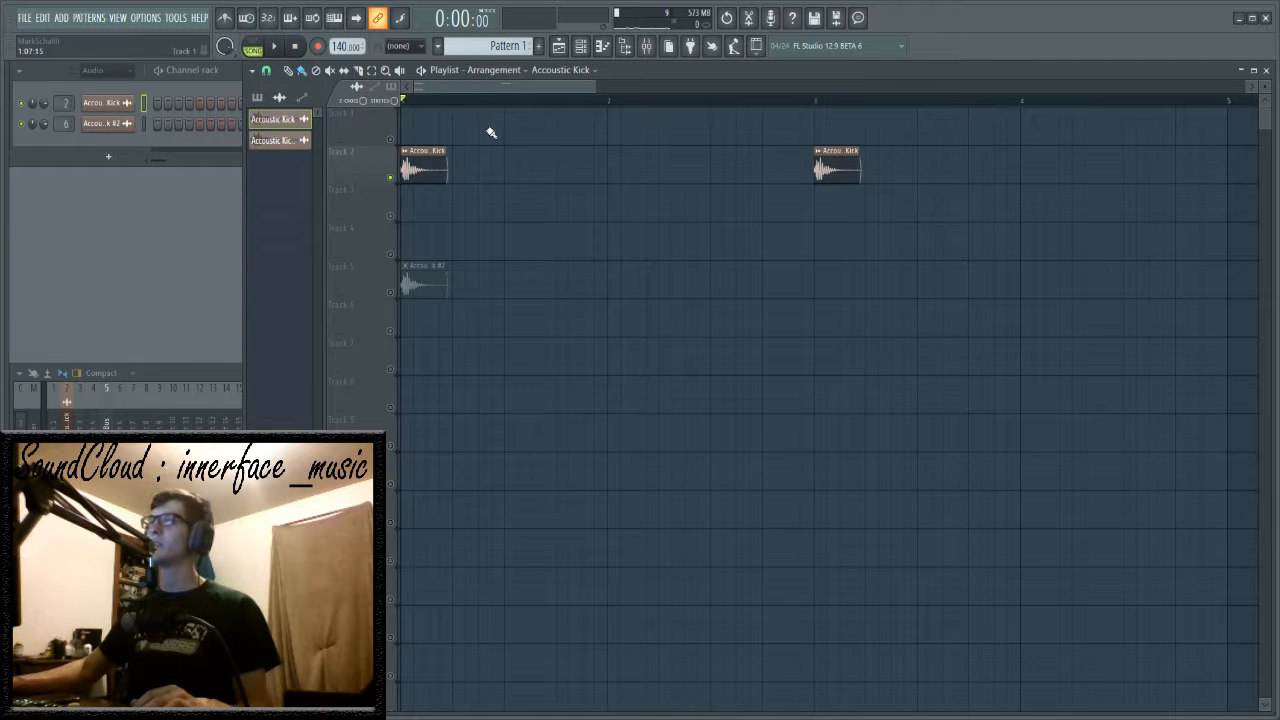
pyautogui.scroll(-3, 426, 100)
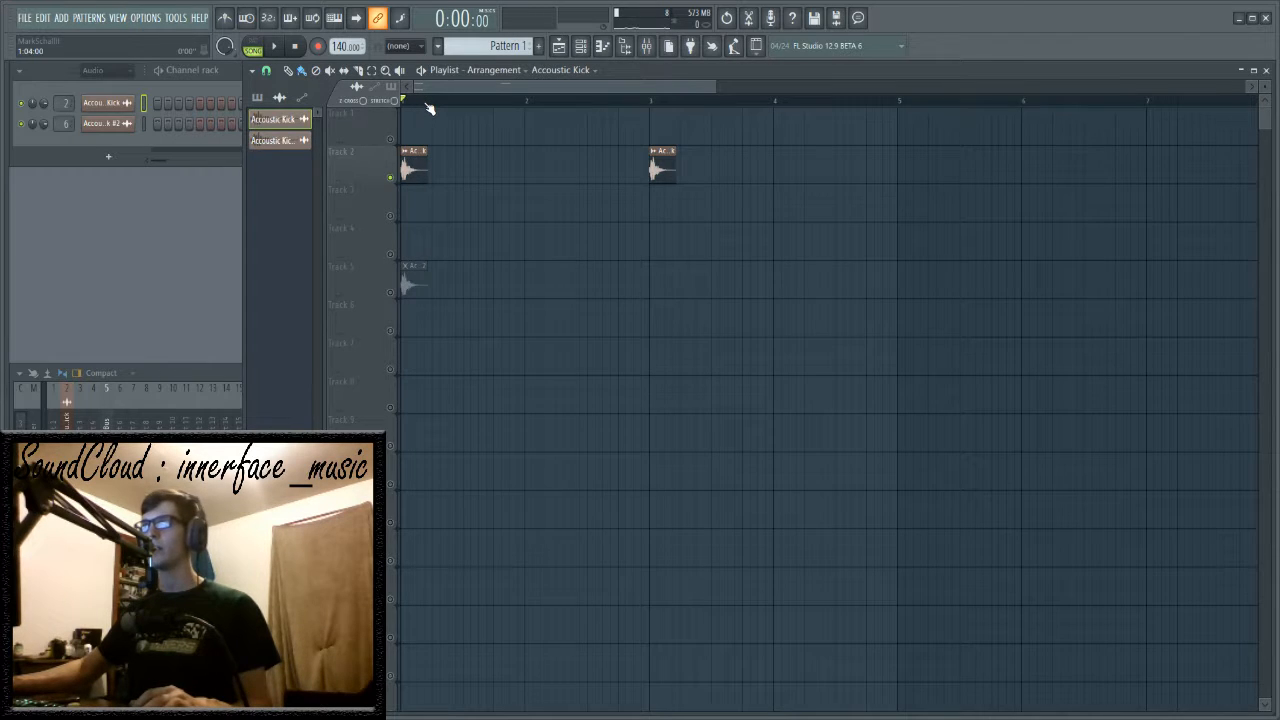
pyautogui.scroll(-2, 428, 107)
pyautogui.scroll(1, 426, 108)
pyautogui.scroll(-2, 426, 108)
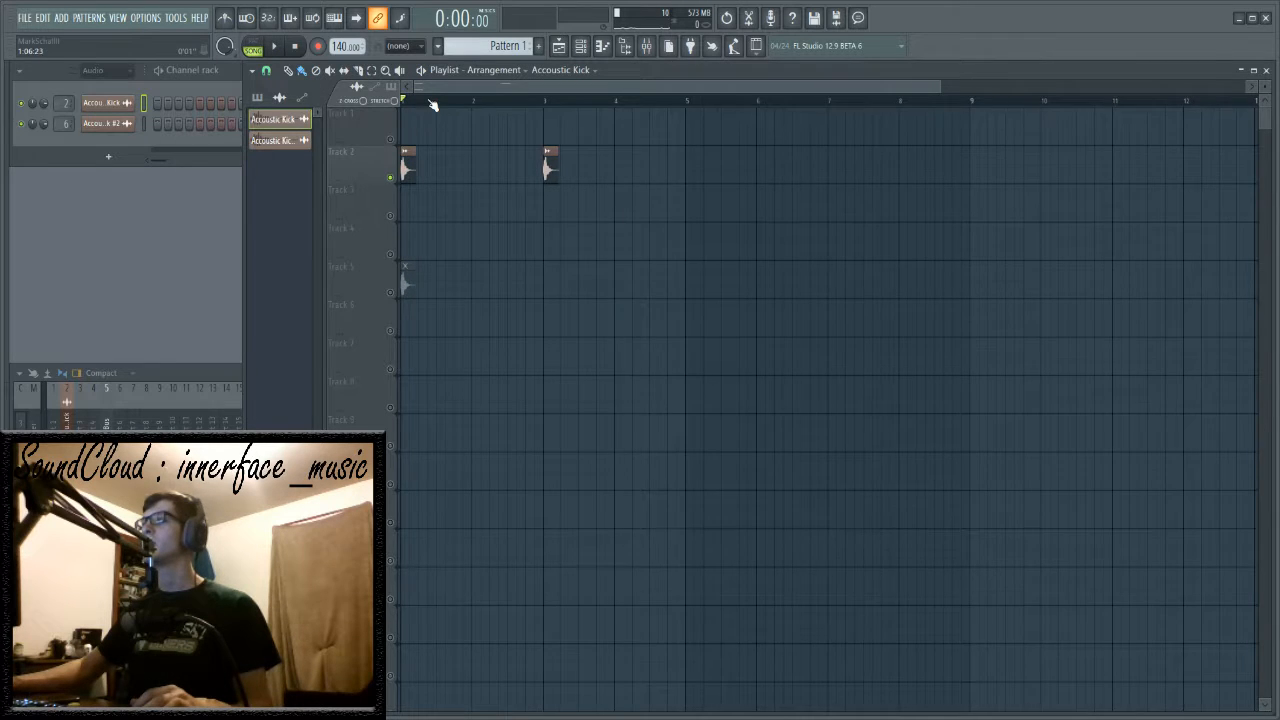
# - Audition the processed kick on Track 2 once more and stop playback
pyautogui.scroll(4, 432, 104)
pyautogui.press('space')
pyautogui.press('space')
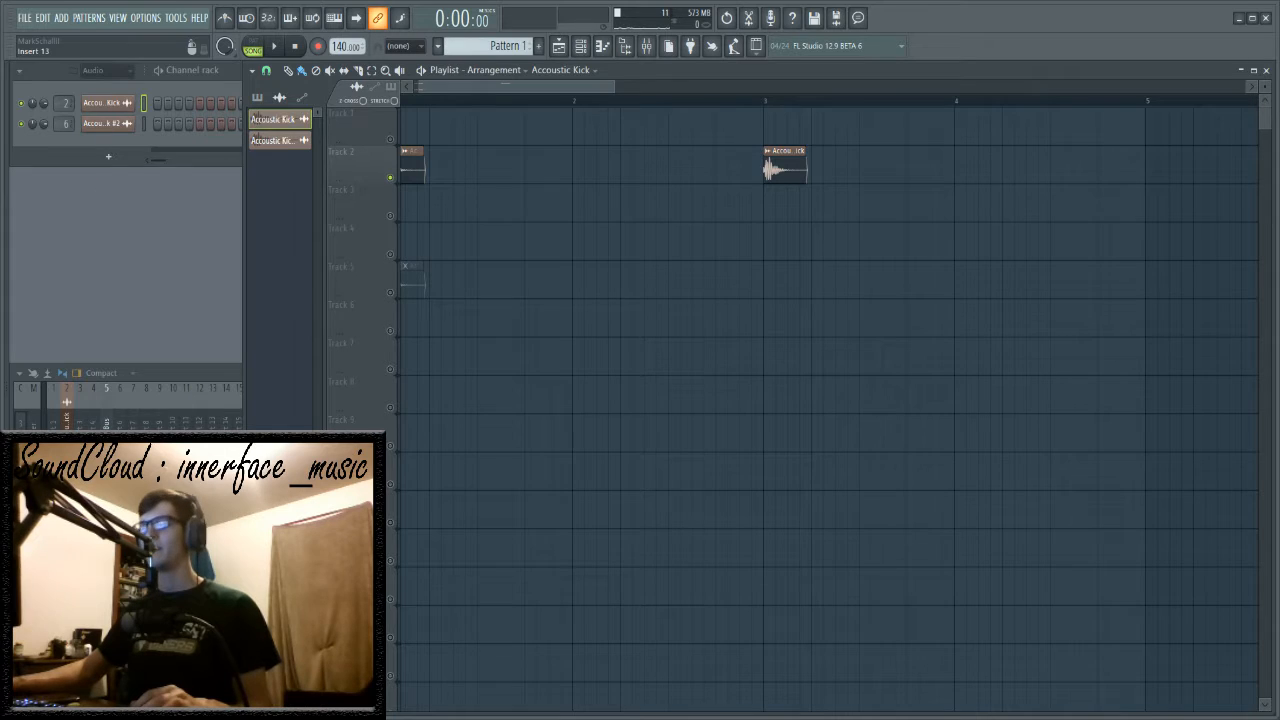